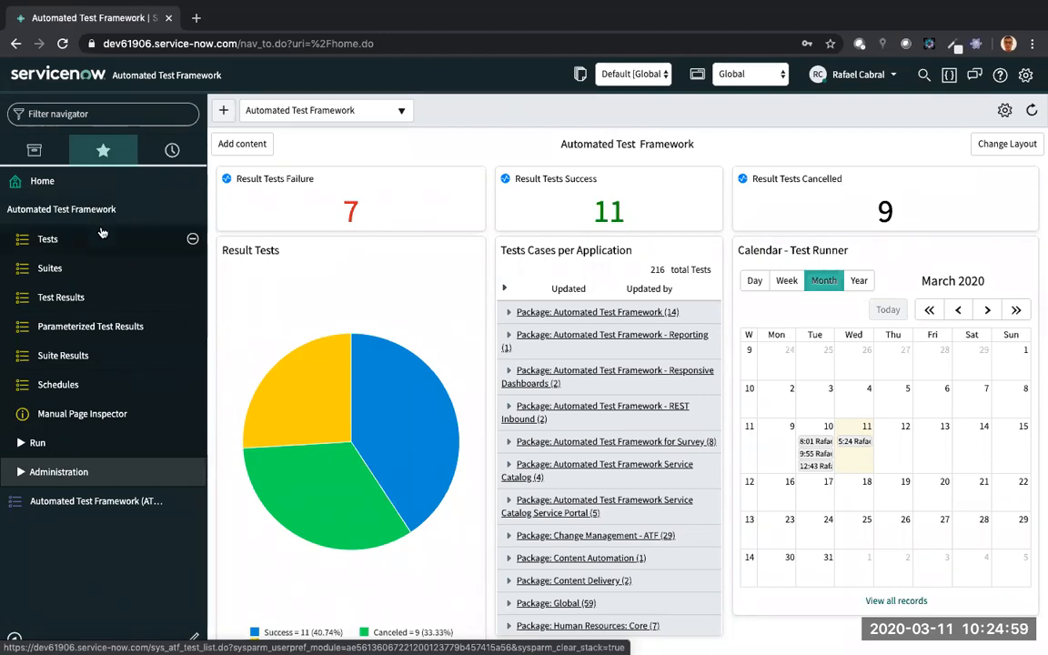
Review the Automated Test Framework's lists of tests, suites, test results and suite schedules.
click(73, 241)
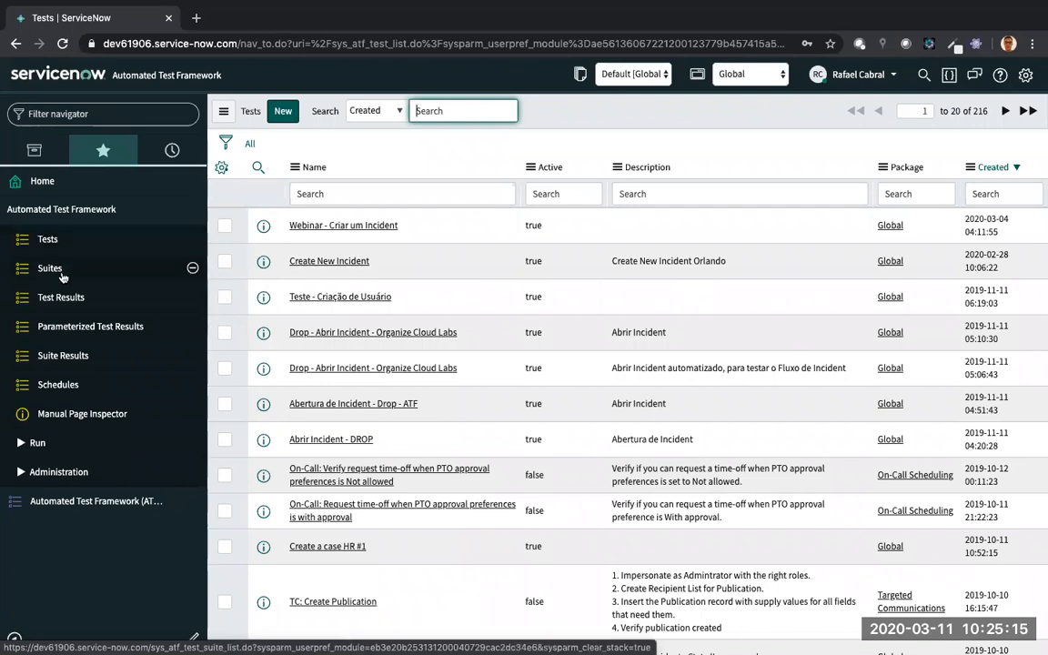
click(61, 273)
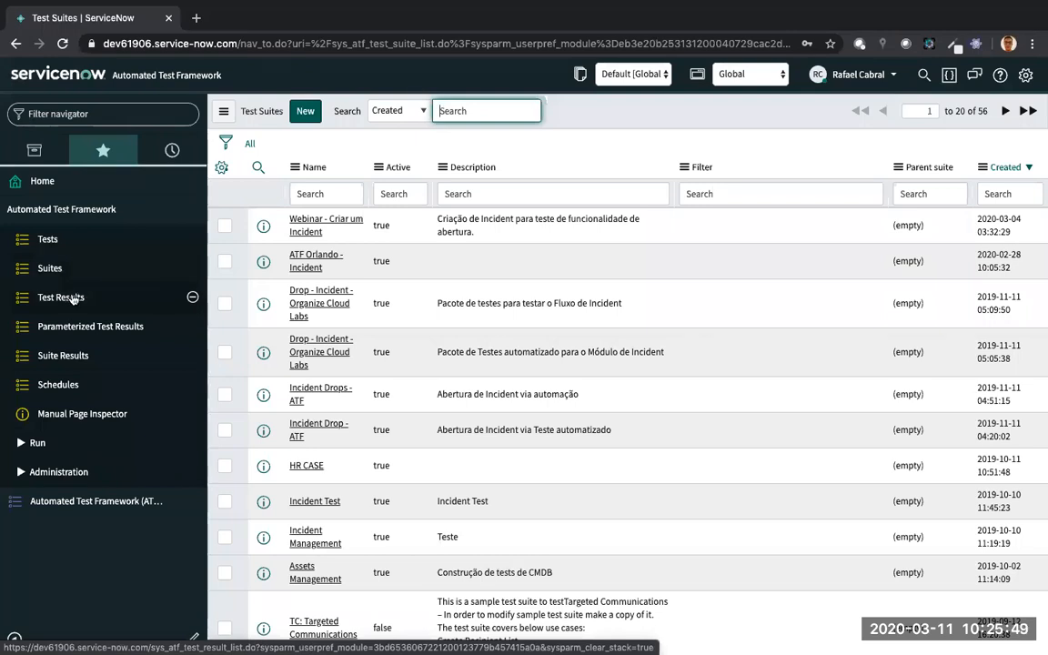
click(73, 298)
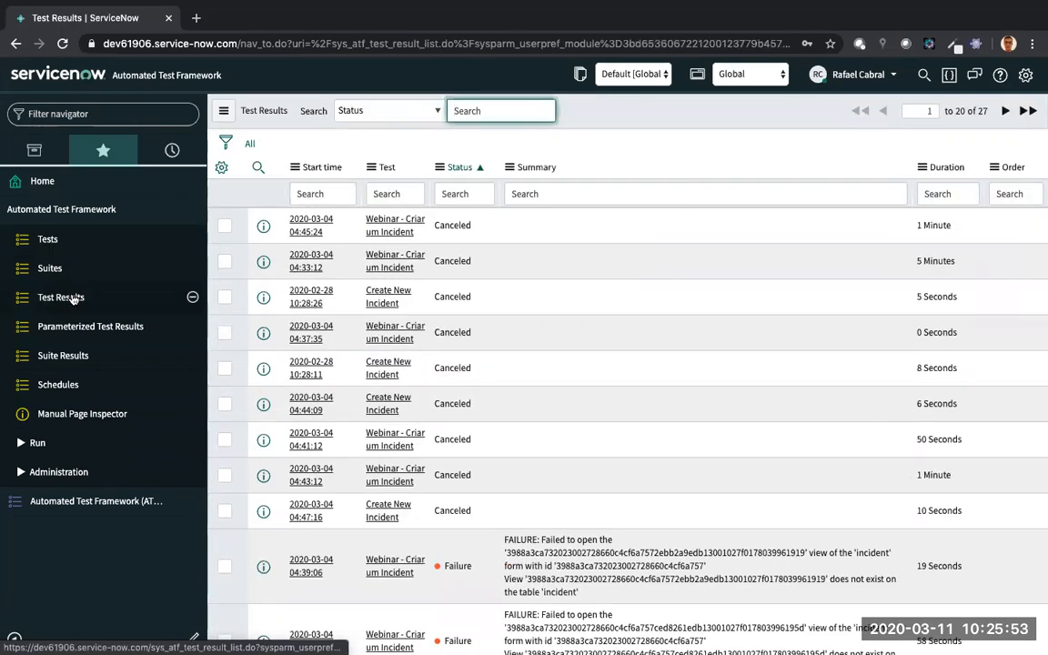
scroll(445, 396, down, 2)
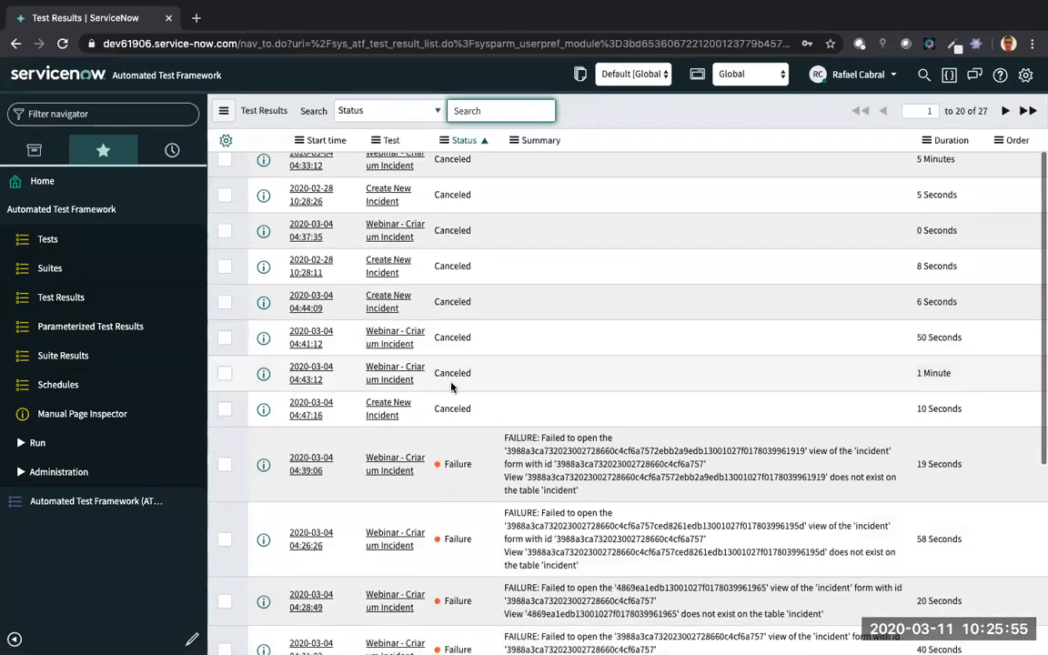
scroll(452, 386, down, 1)
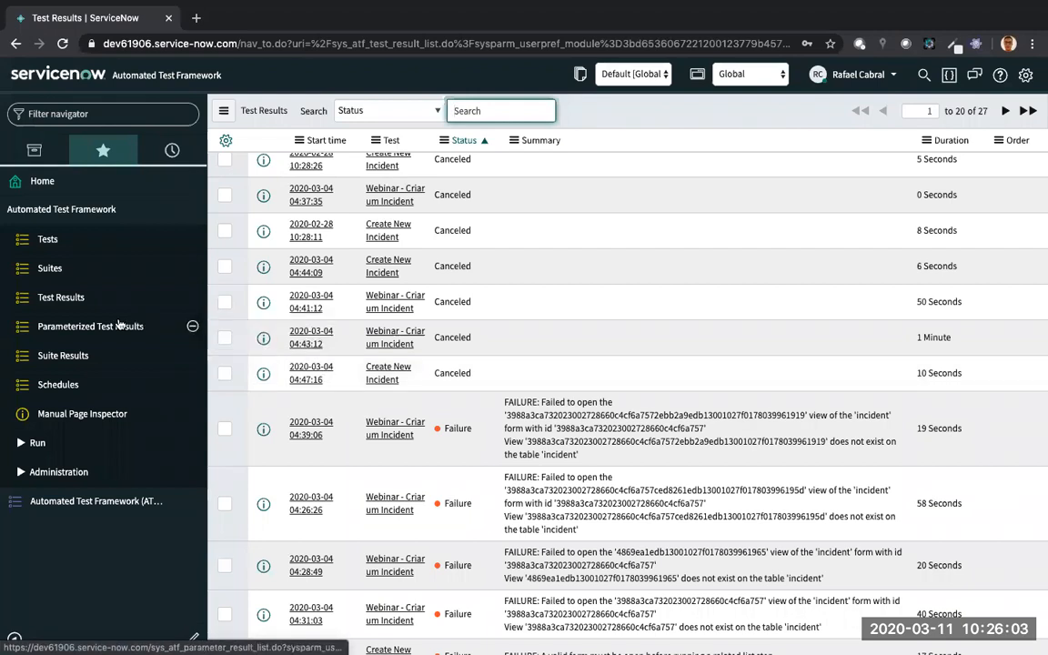
click(87, 385)
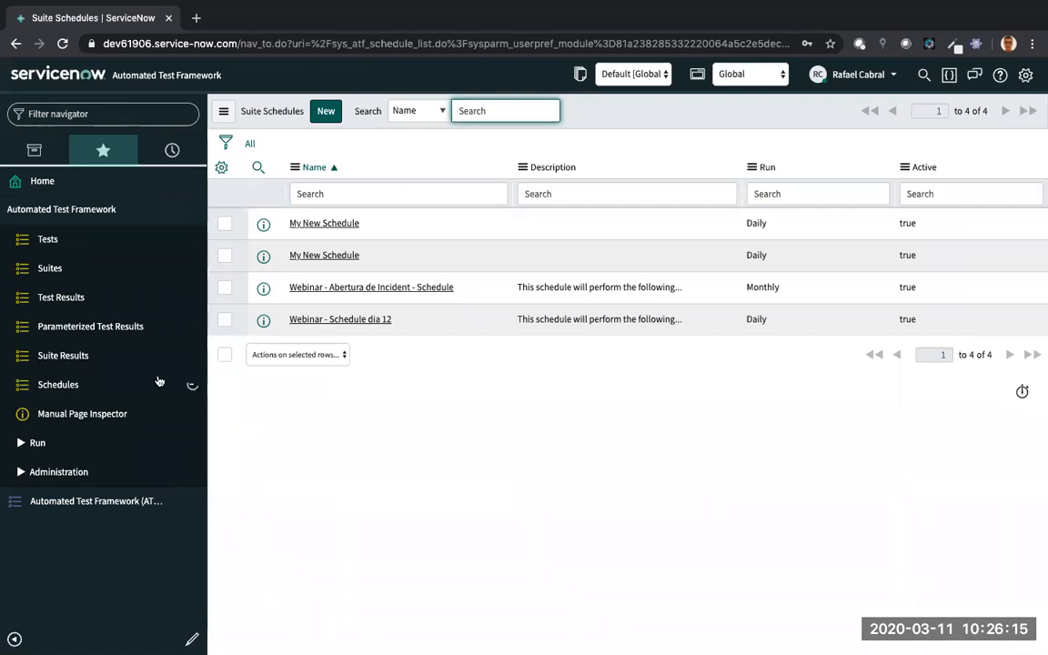
Open the test "Webinar - Criar um Incident" from the Tests list and collapse the navigator.
click(85, 241)
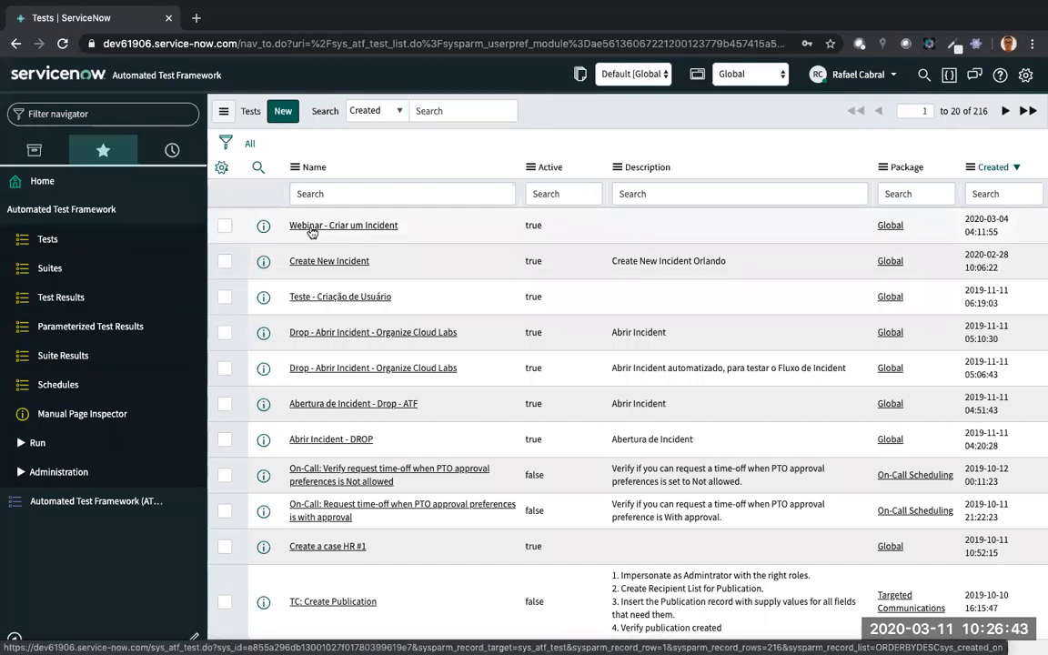
click(310, 229)
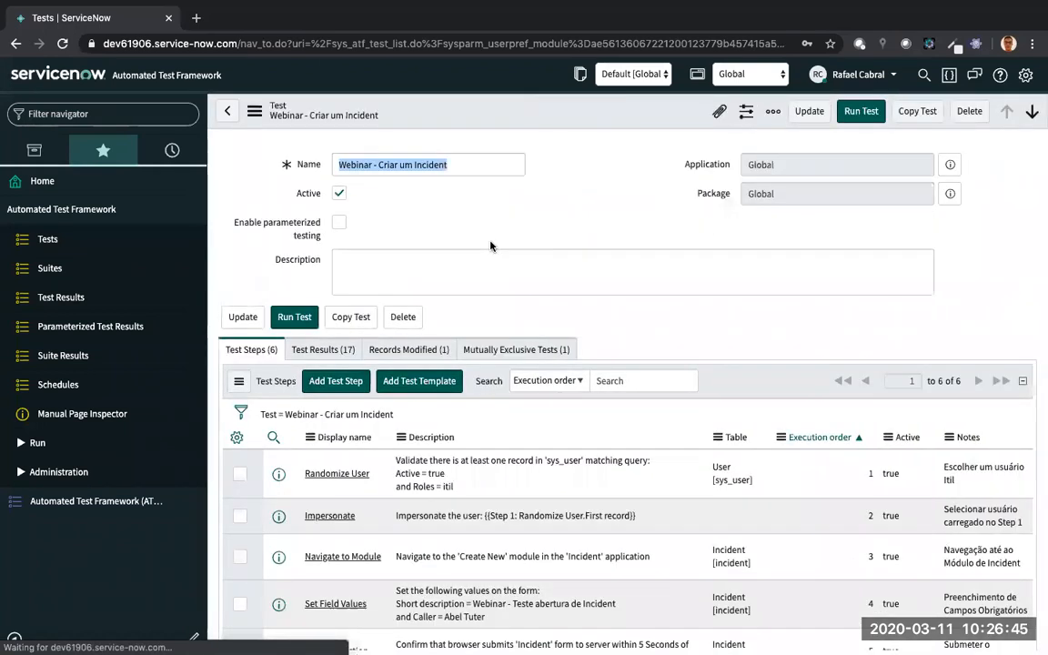
click(14, 640)
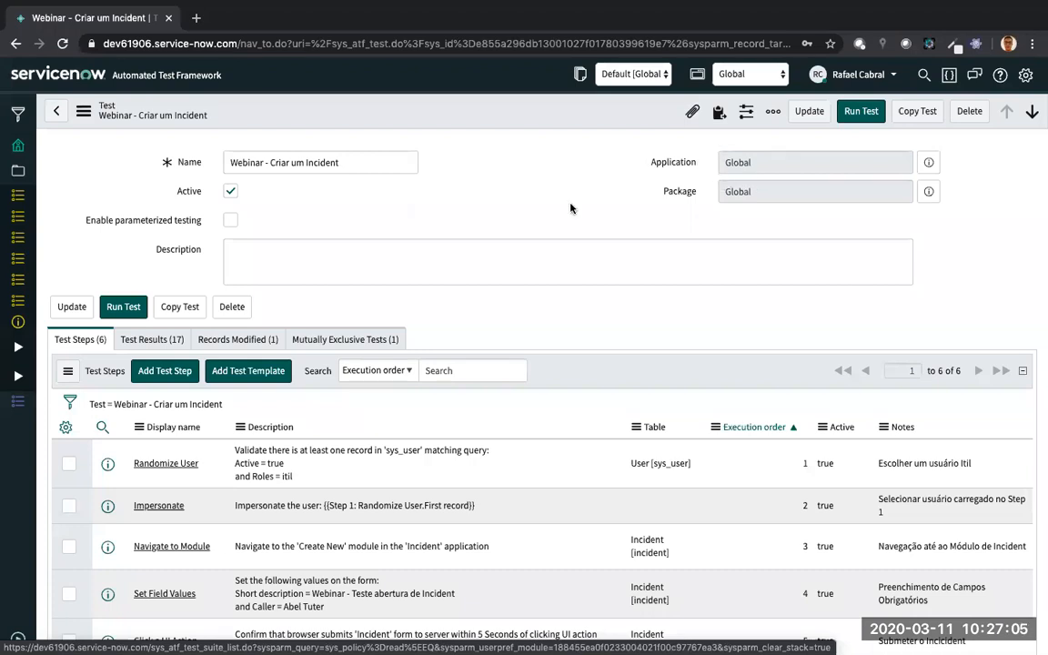
Review the test's steps and its past test results, finishing on the list of test steps.
scroll(525, 295, down, 2)
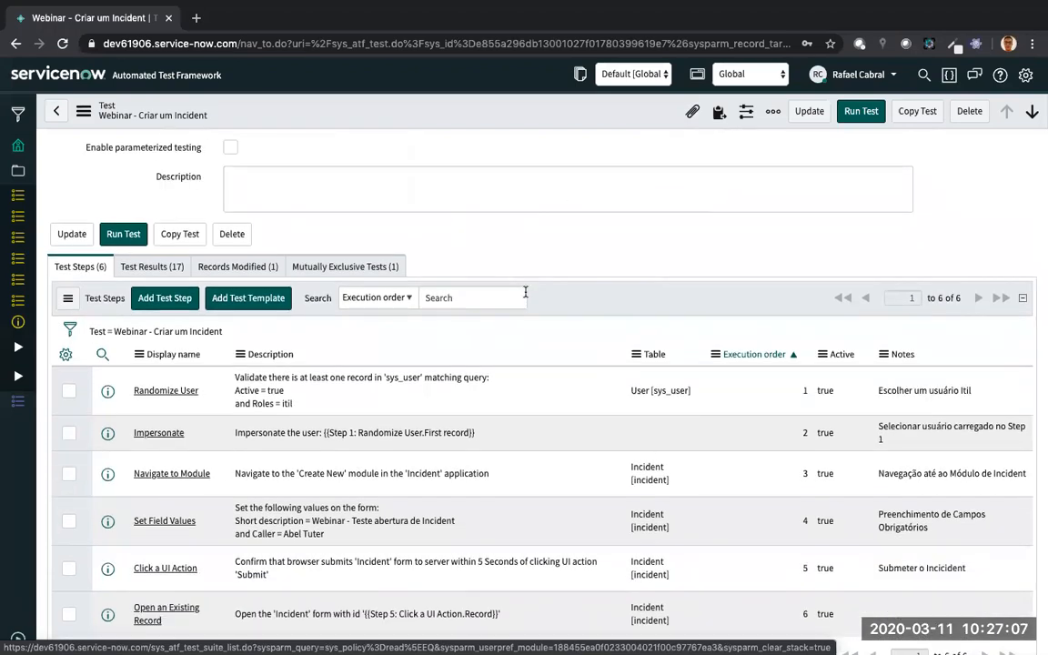
scroll(525, 292, down, 1)
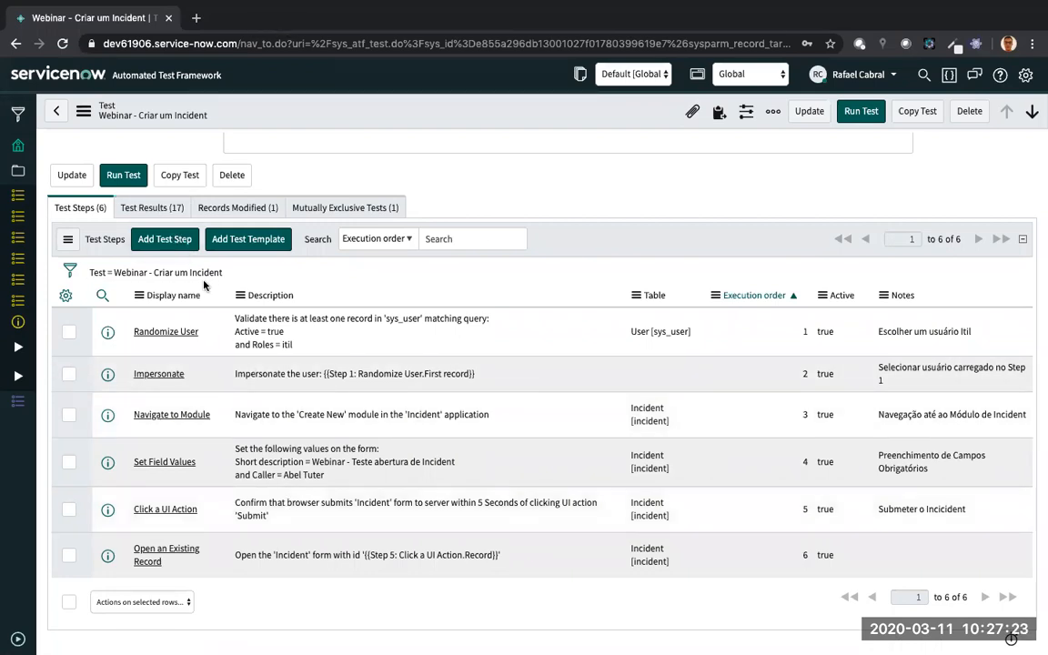
click(171, 213)
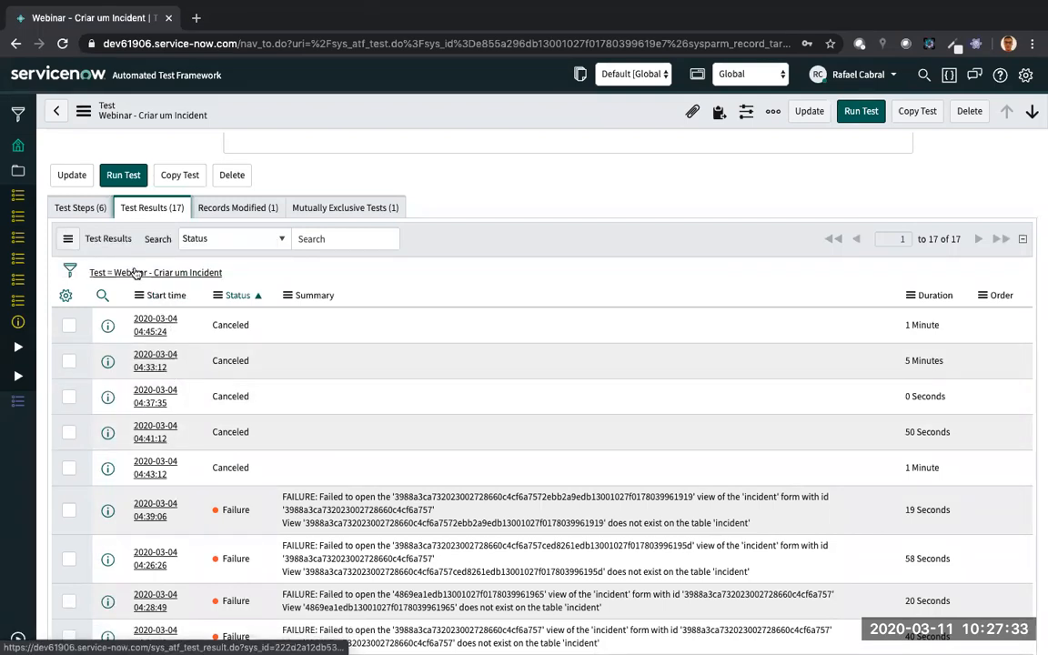
click(85, 208)
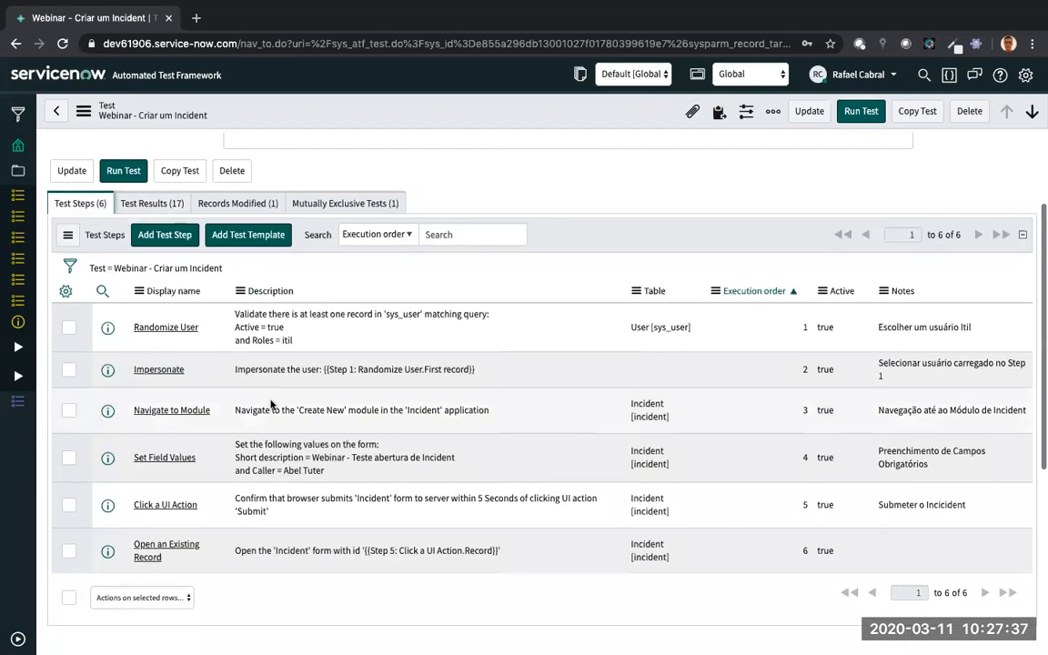
scroll(271, 405, down, 1)
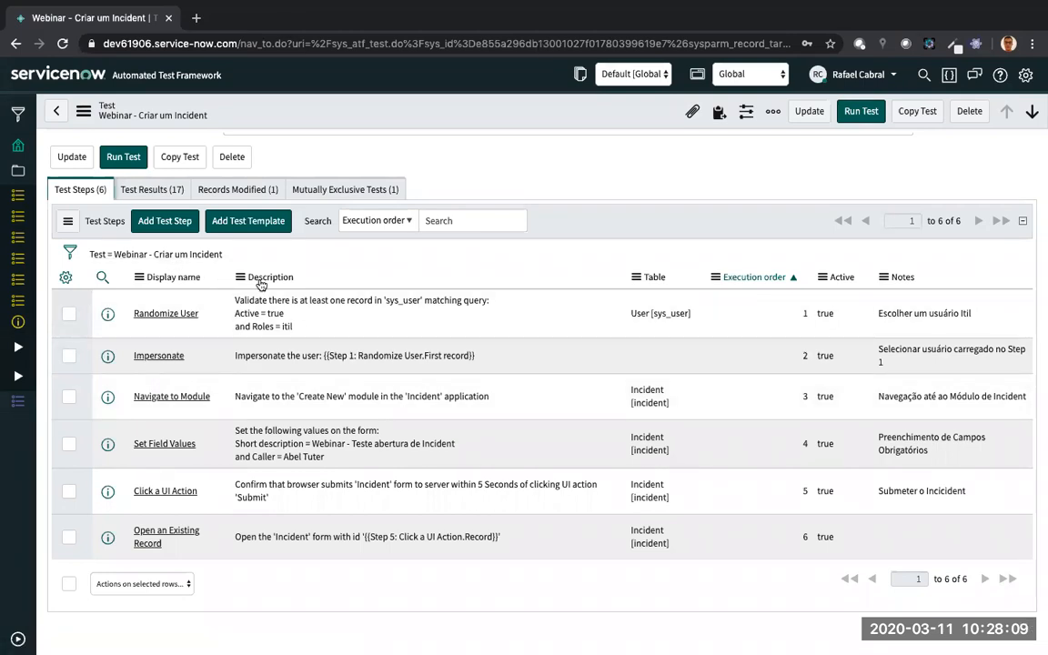
Inspect the configuration of the Randomize User test step, including its table and conditions, and return to the test.
click(154, 319)
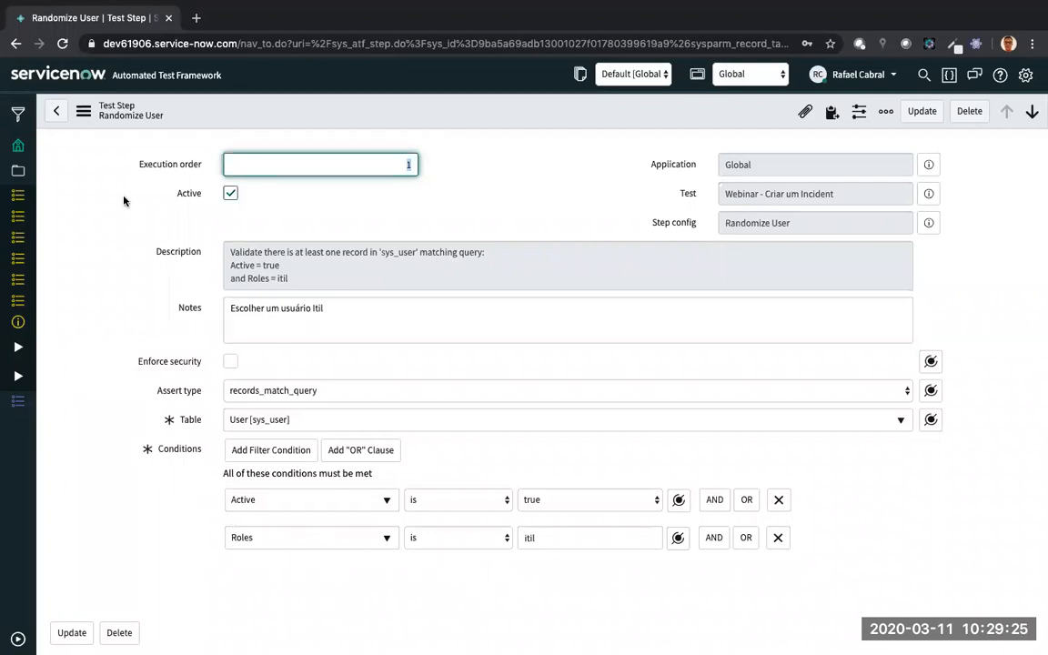
click(59, 111)
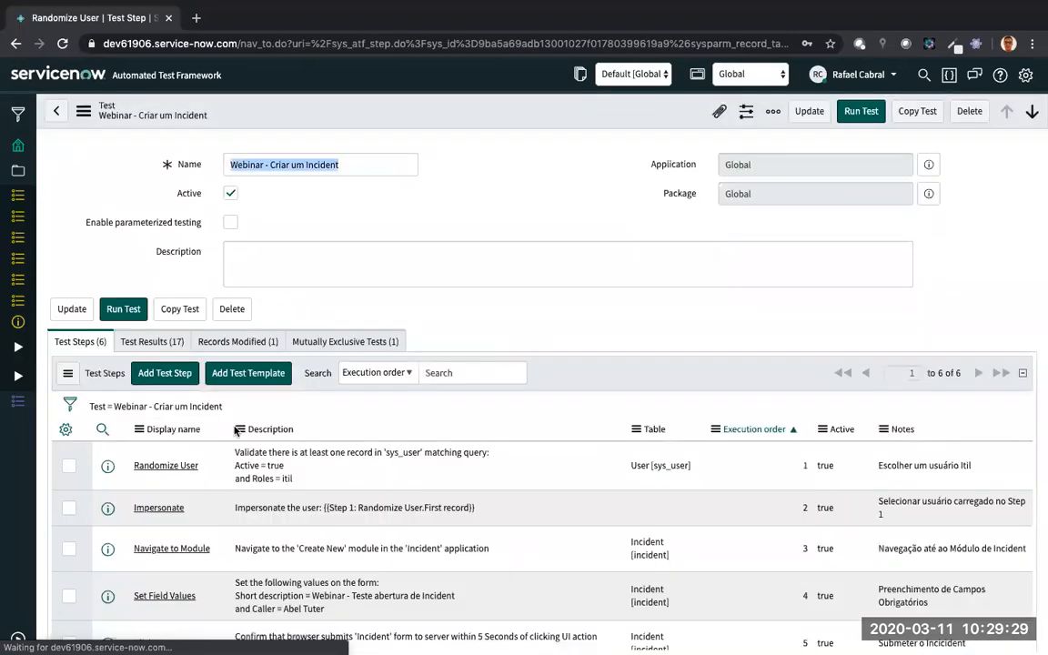
scroll(246, 405, down, 2)
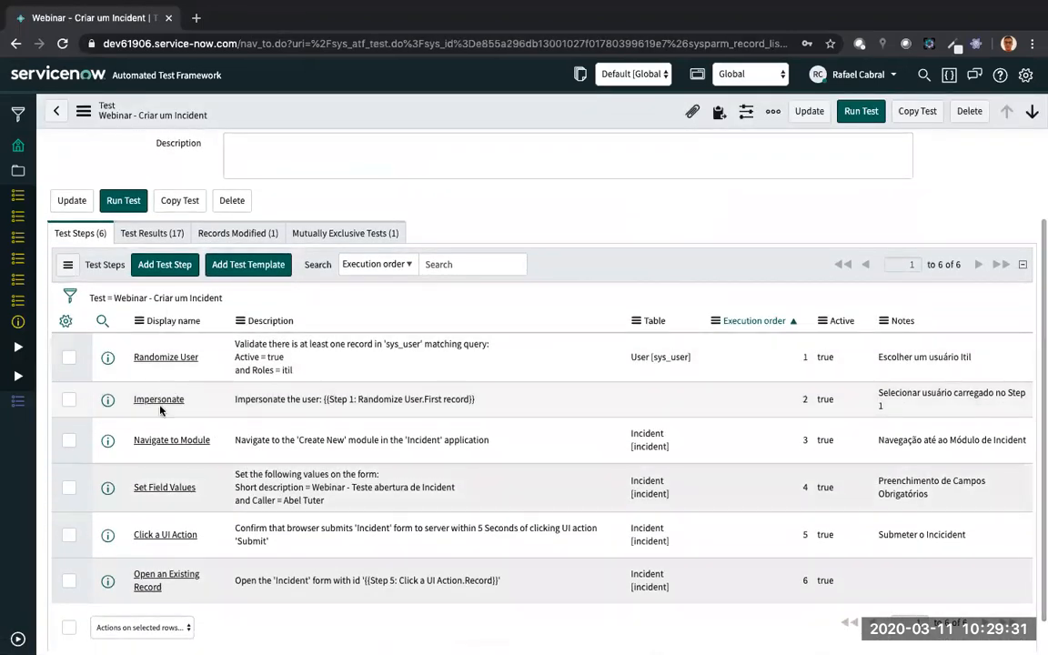
Inspect which user the Impersonate test step uses, and return to the test's step list.
click(160, 401)
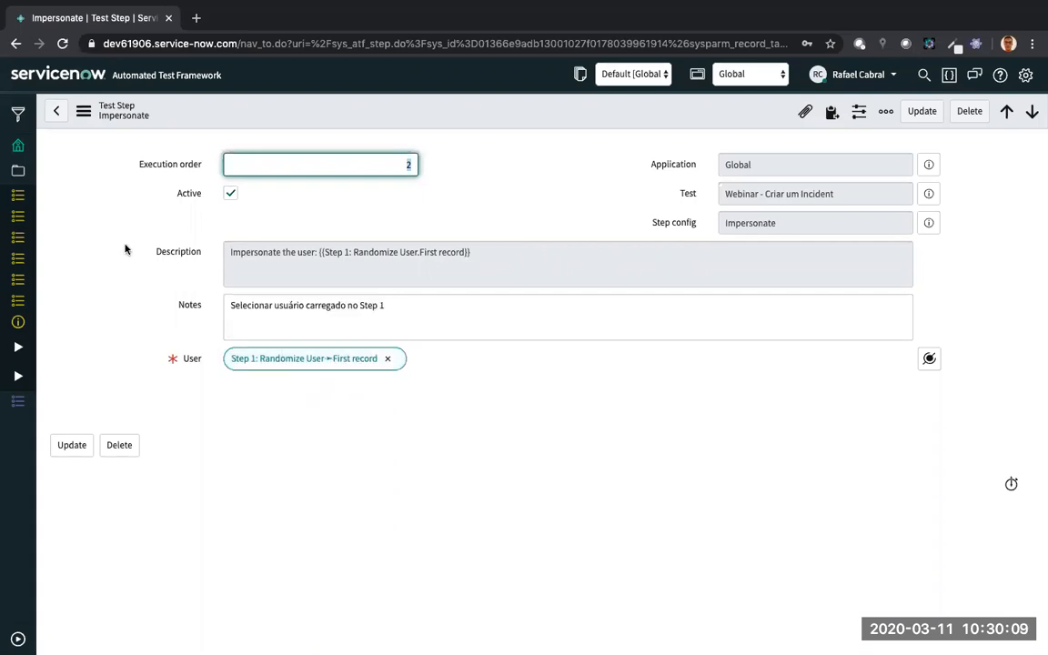
click(57, 113)
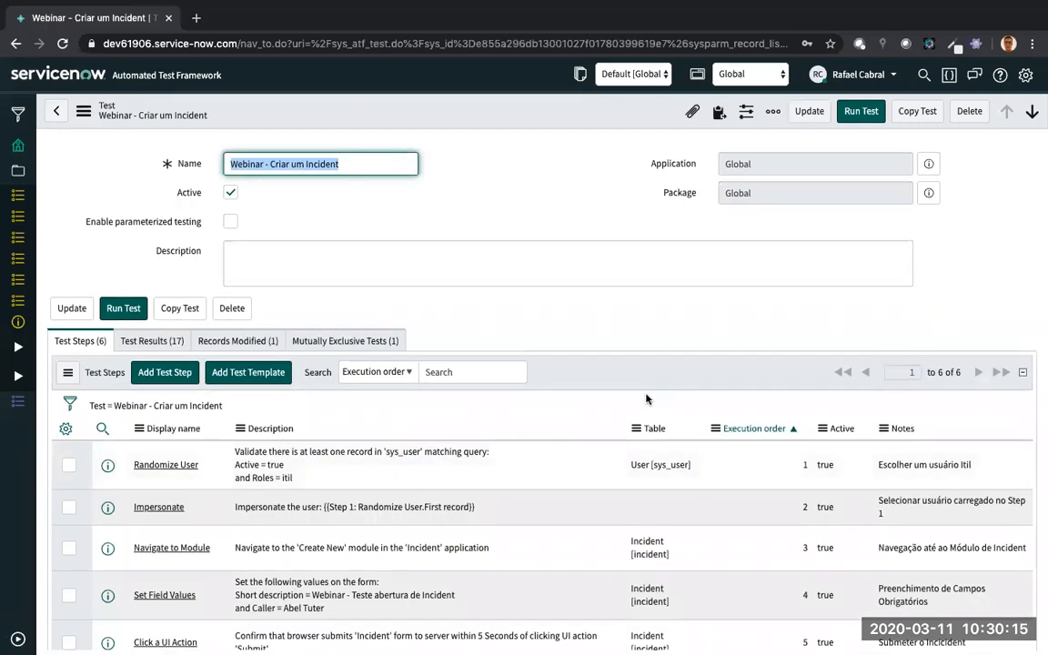
scroll(646, 399, down, 3)
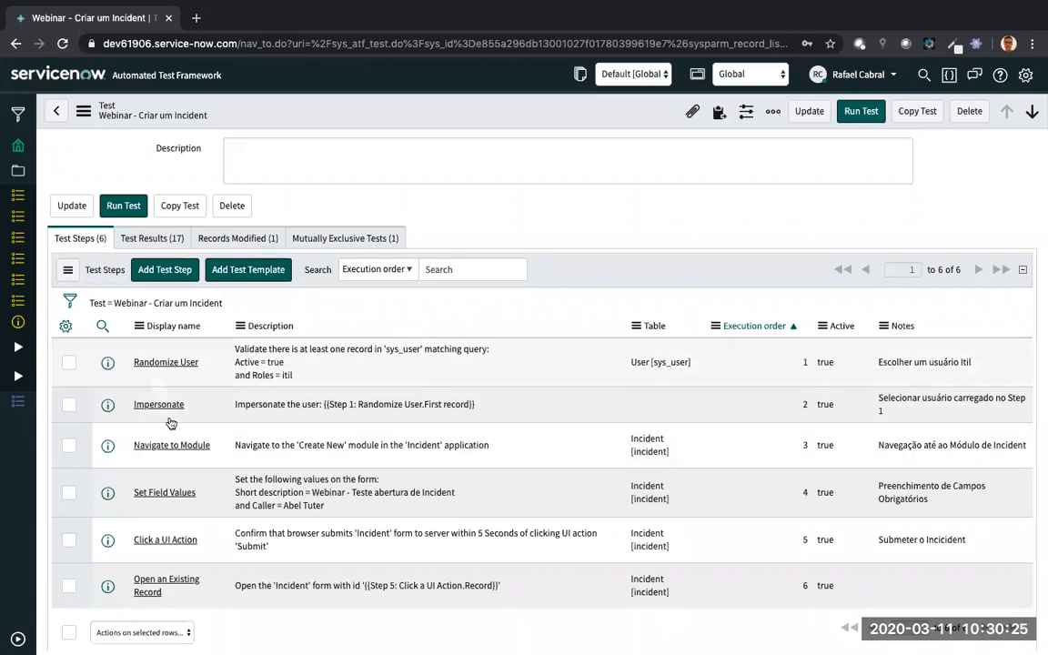
scroll(170, 421, down, 1)
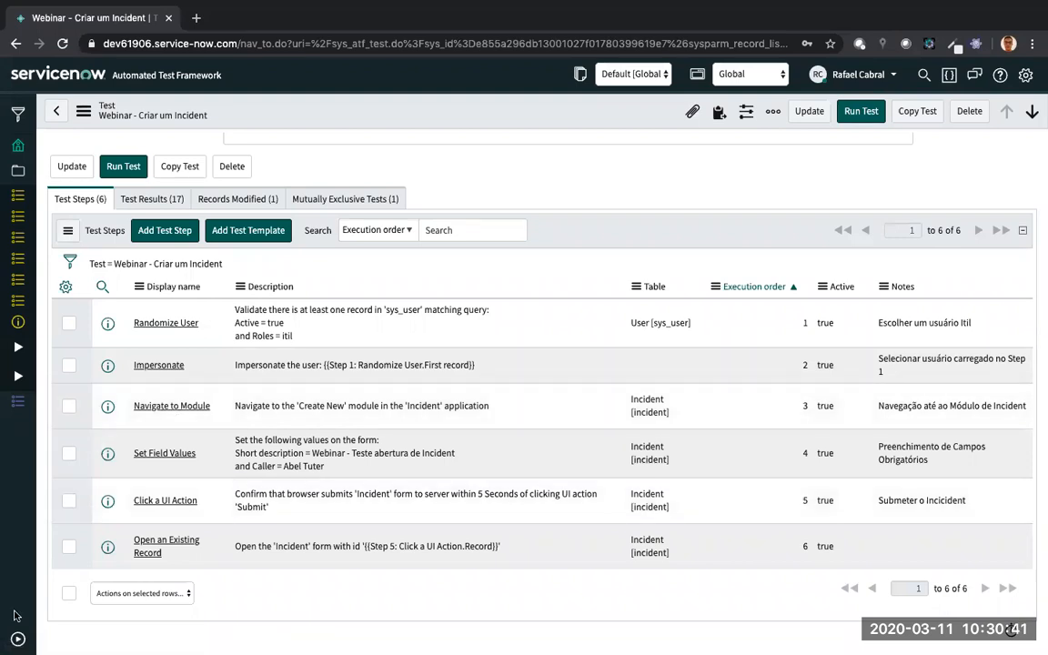
click(28, 537)
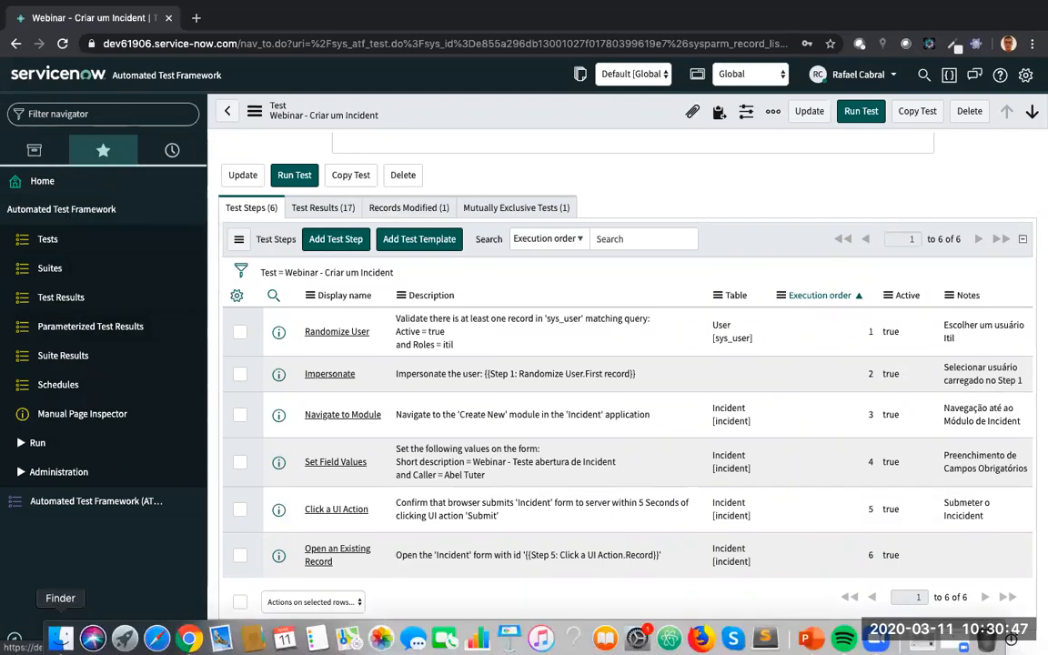
click(15, 638)
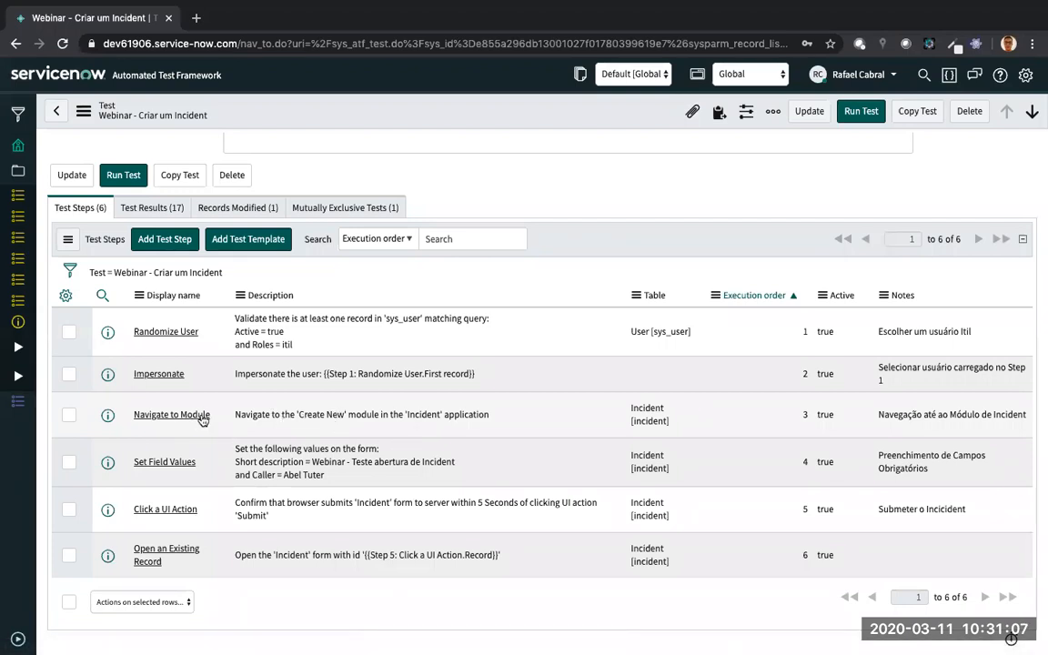
scroll(309, 437, down, 1)
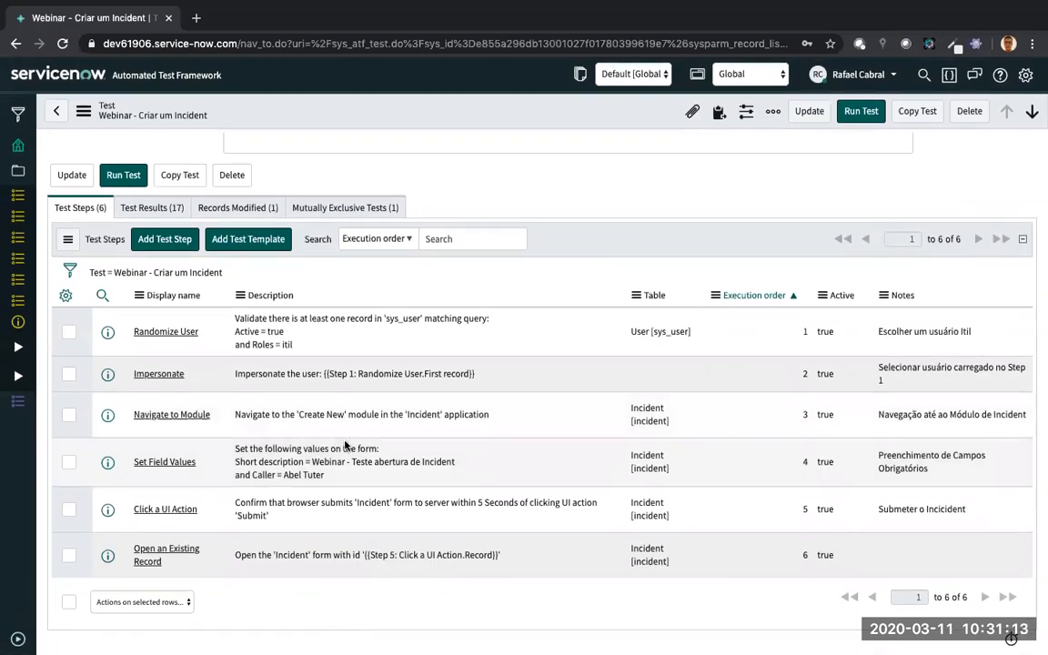
Examine the Set Field Values test step's field values and the fields available to add, and return to the test.
click(166, 462)
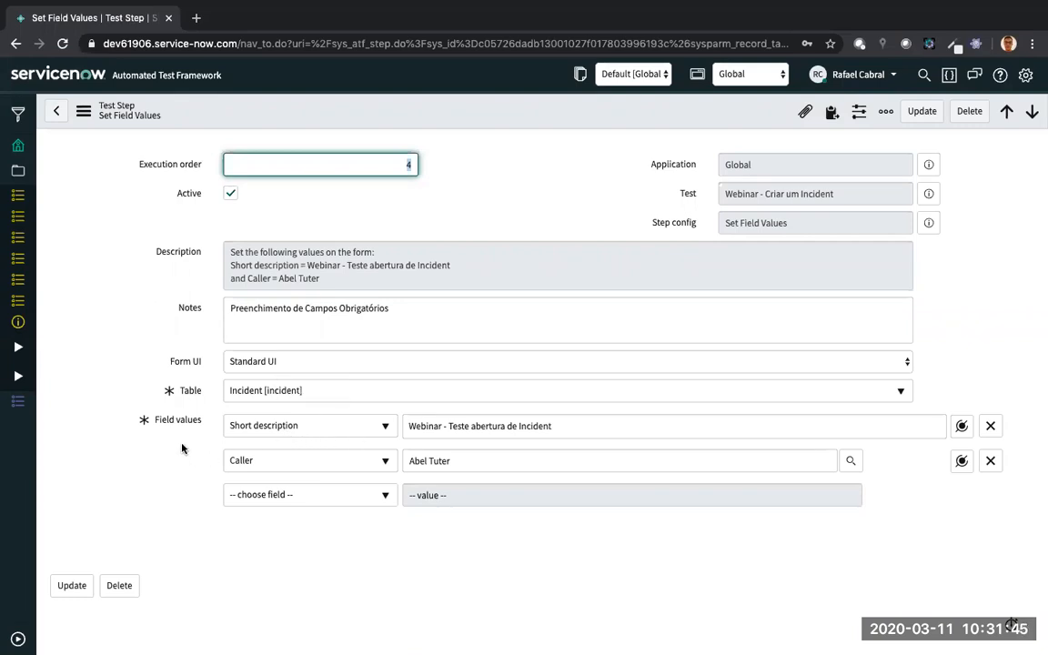
click(555, 426)
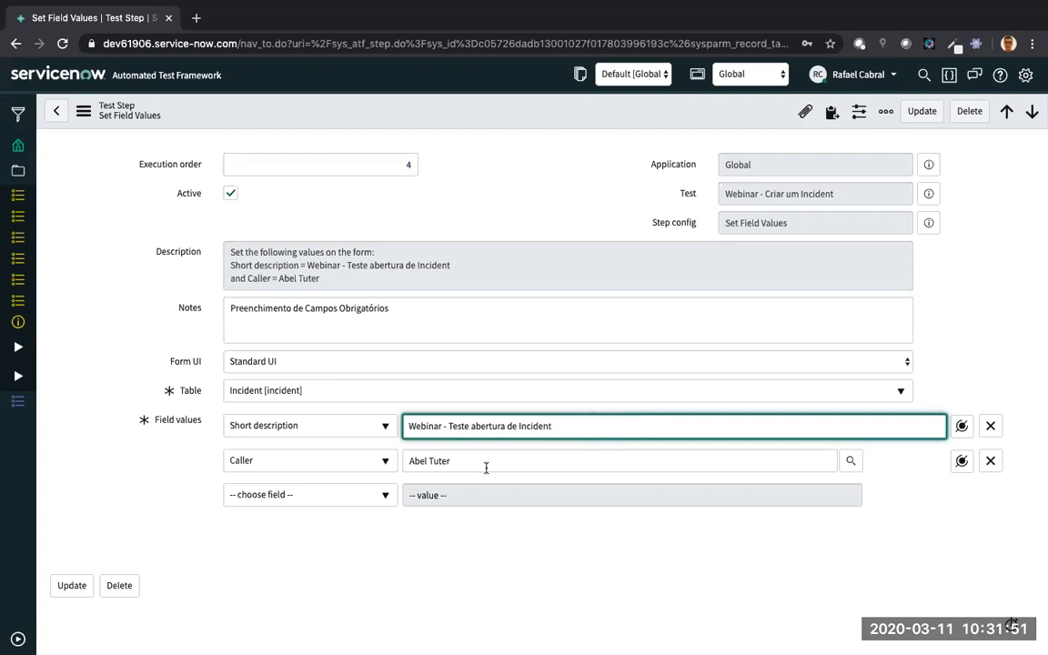
click(123, 484)
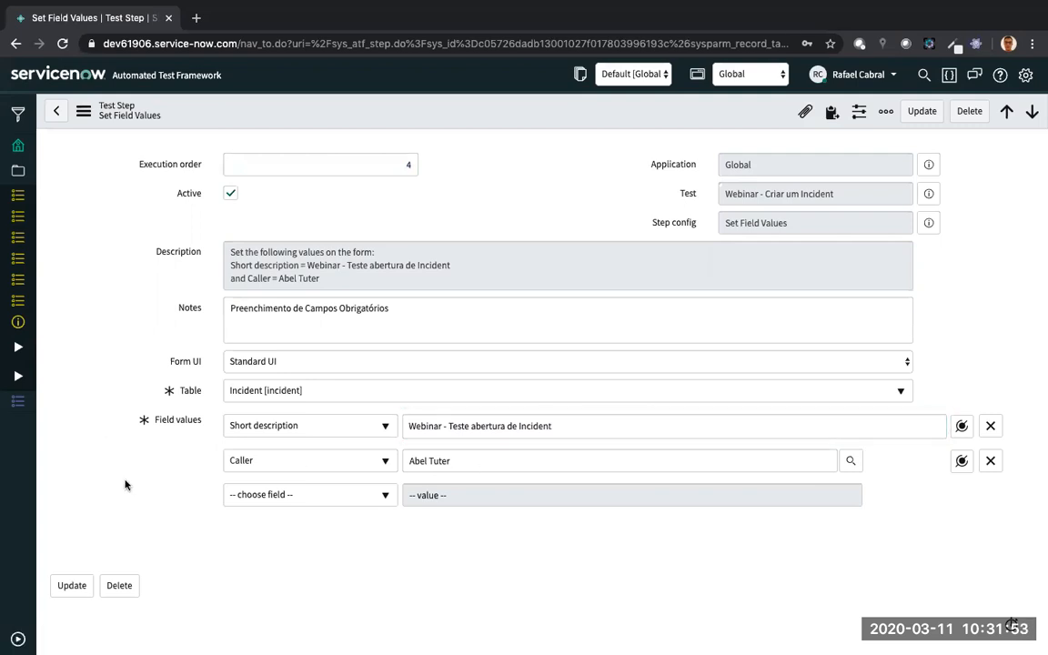
click(312, 498)
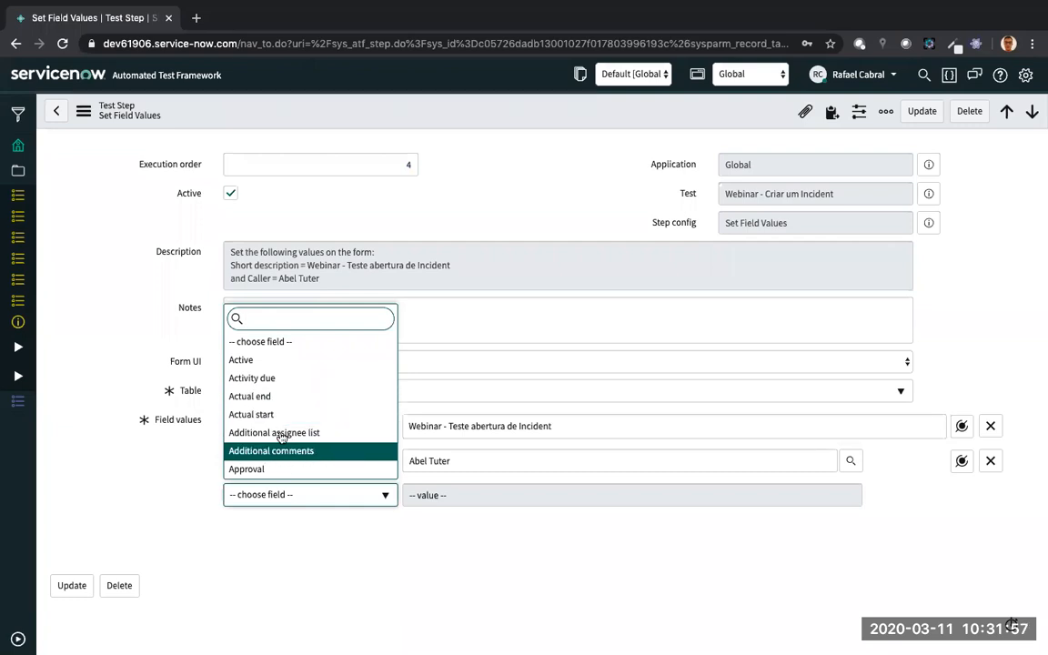
click(71, 390)
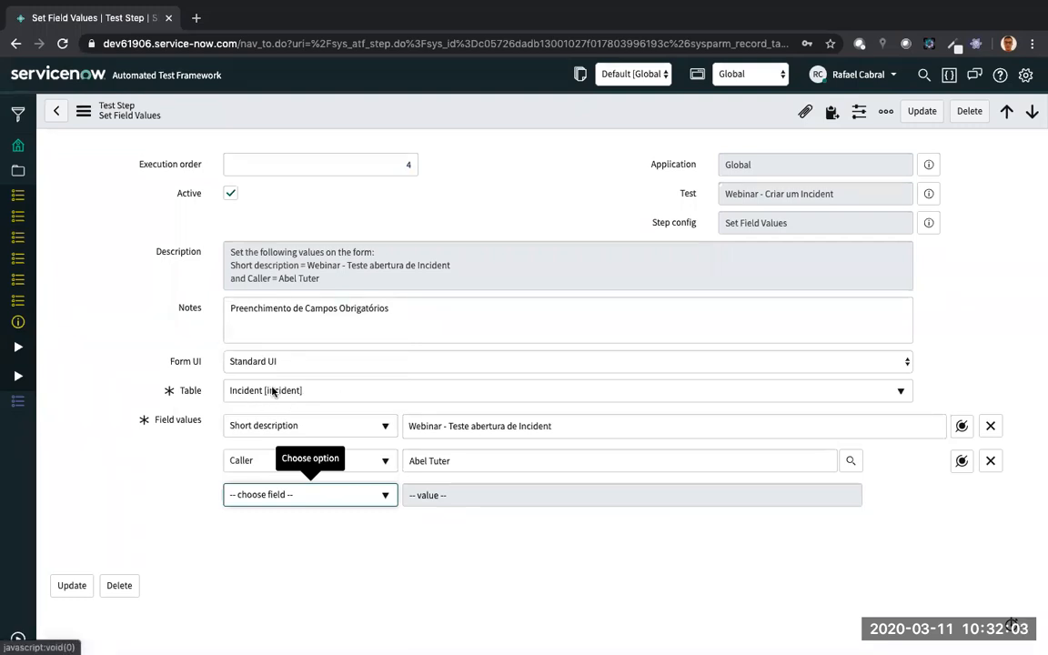
click(54, 111)
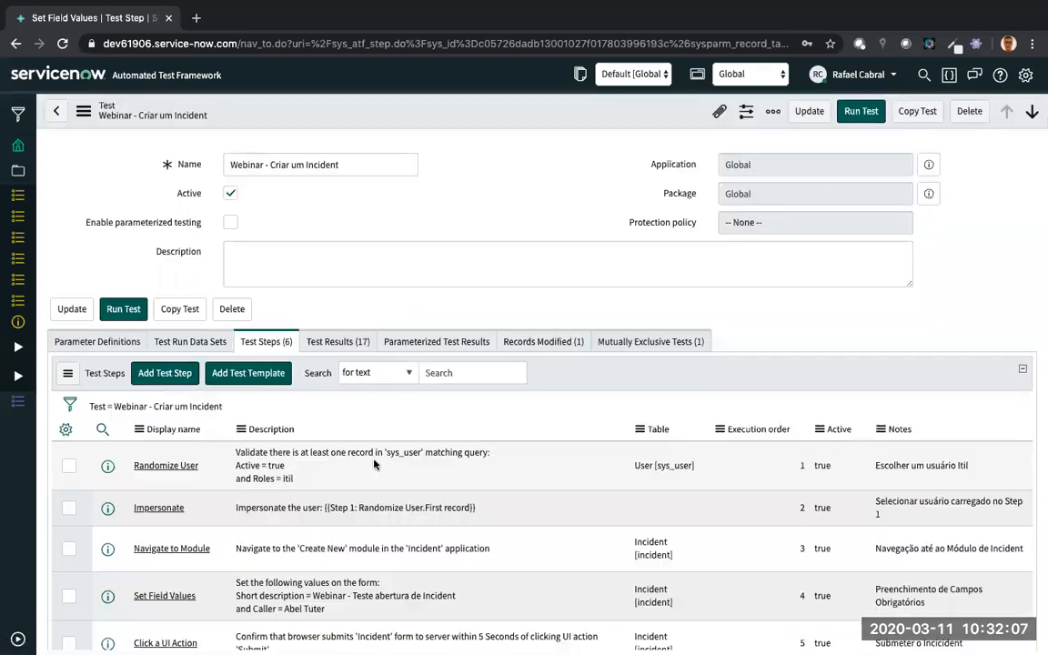
Start adding a test step and browse the step types in the Service Catalog, Email and Application Navigator categories.
scroll(369, 465, down, 3)
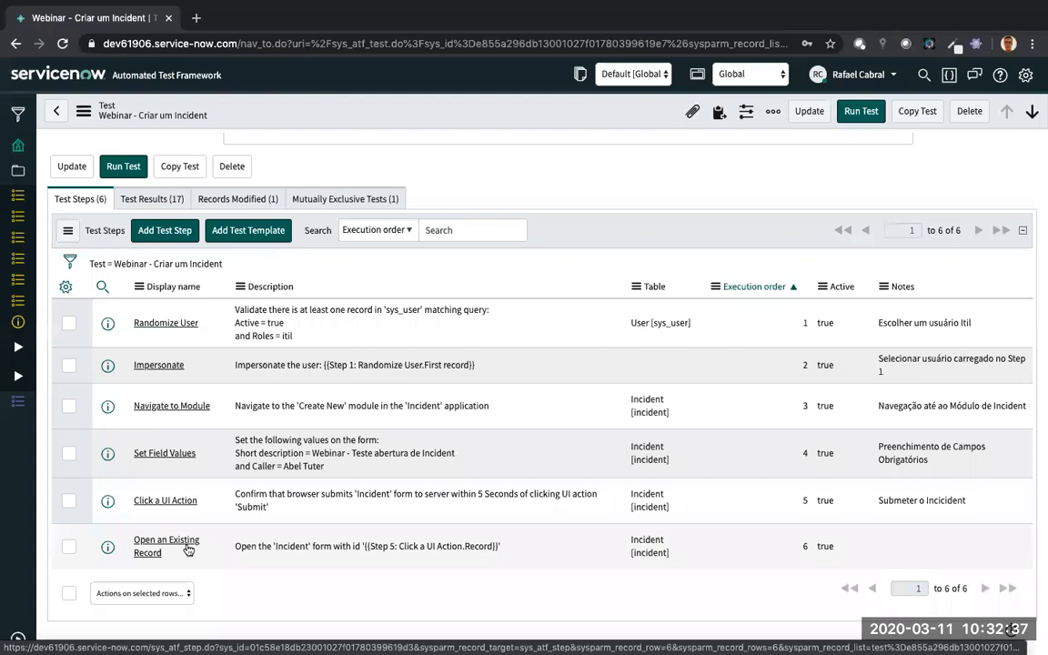
click(165, 231)
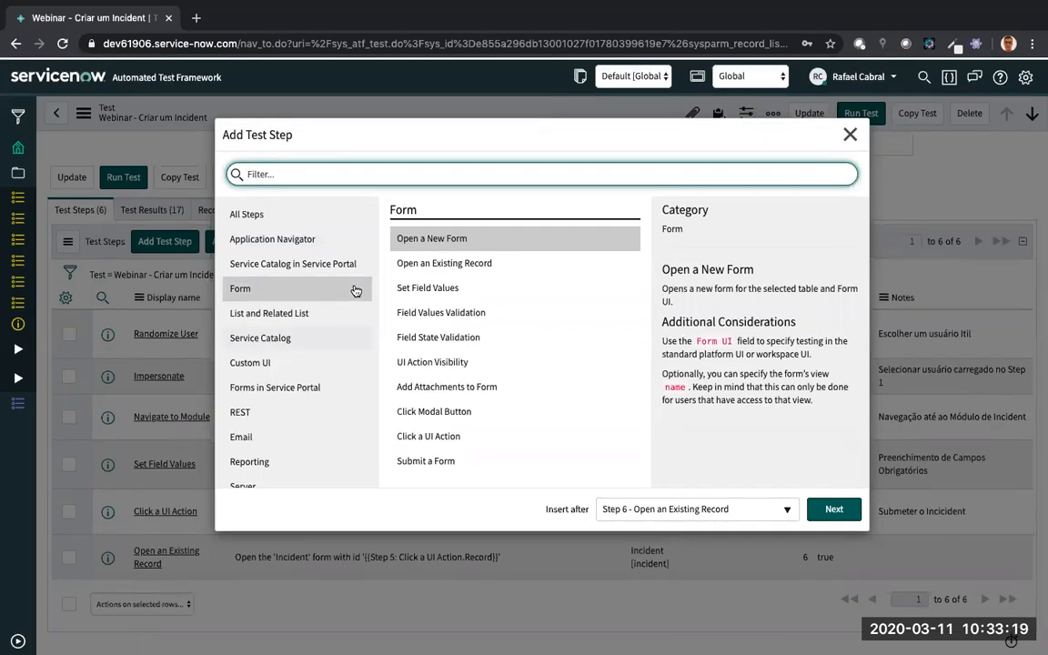
click(297, 336)
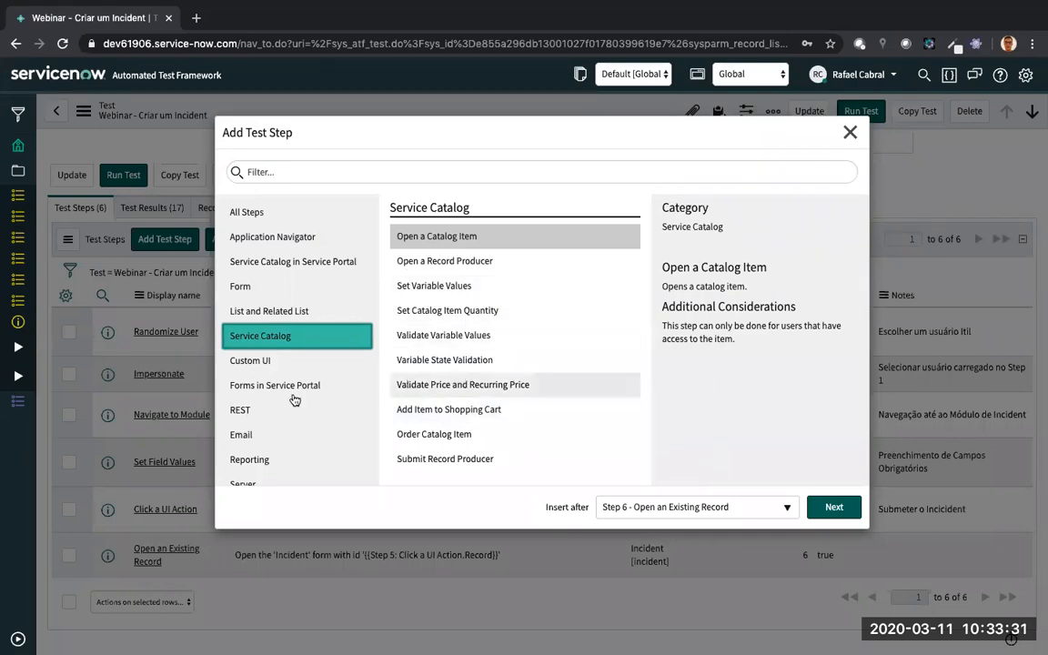
click(278, 434)
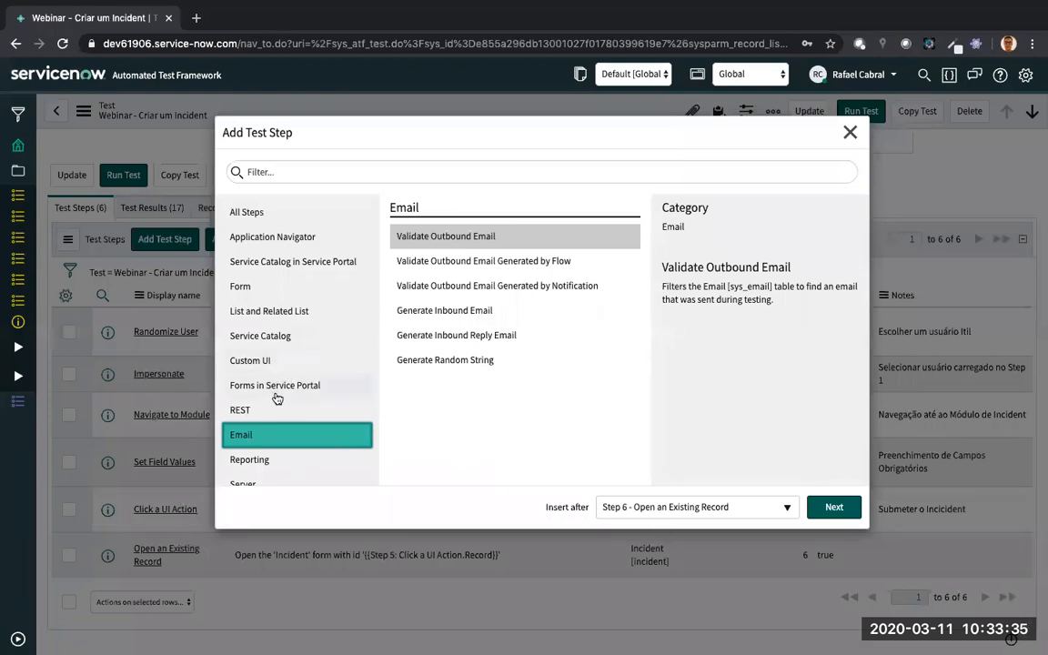
scroll(276, 393, down, 2)
scroll(273, 389, up, 2)
click(266, 237)
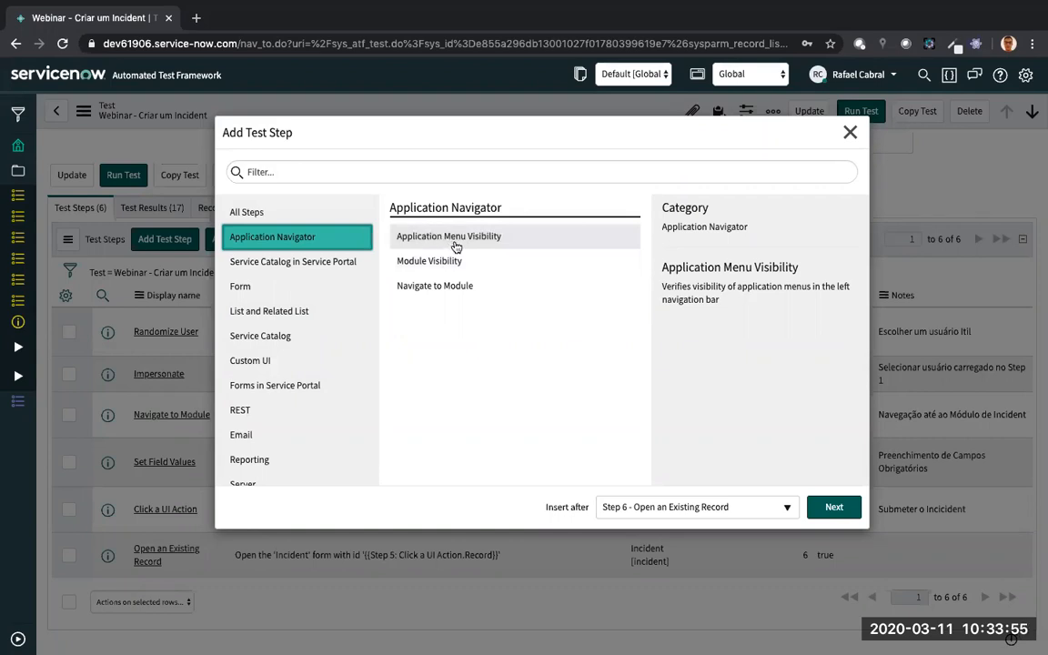
Review the Application Menu Visibility and Set Field Values step type descriptions, and close the step picker without adding a step.
click(546, 242)
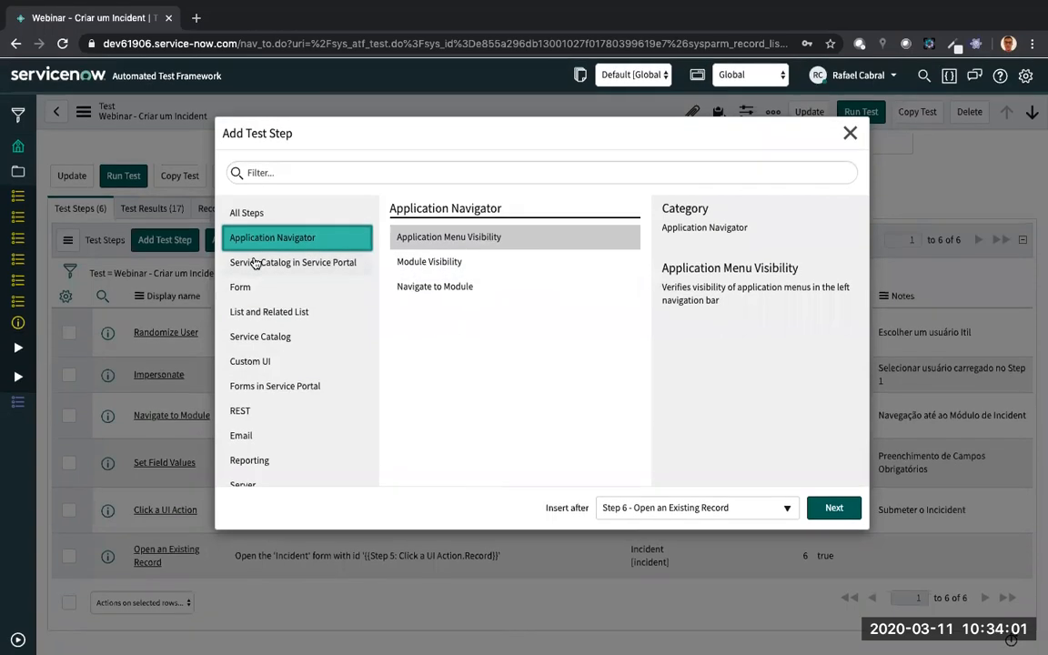
click(243, 286)
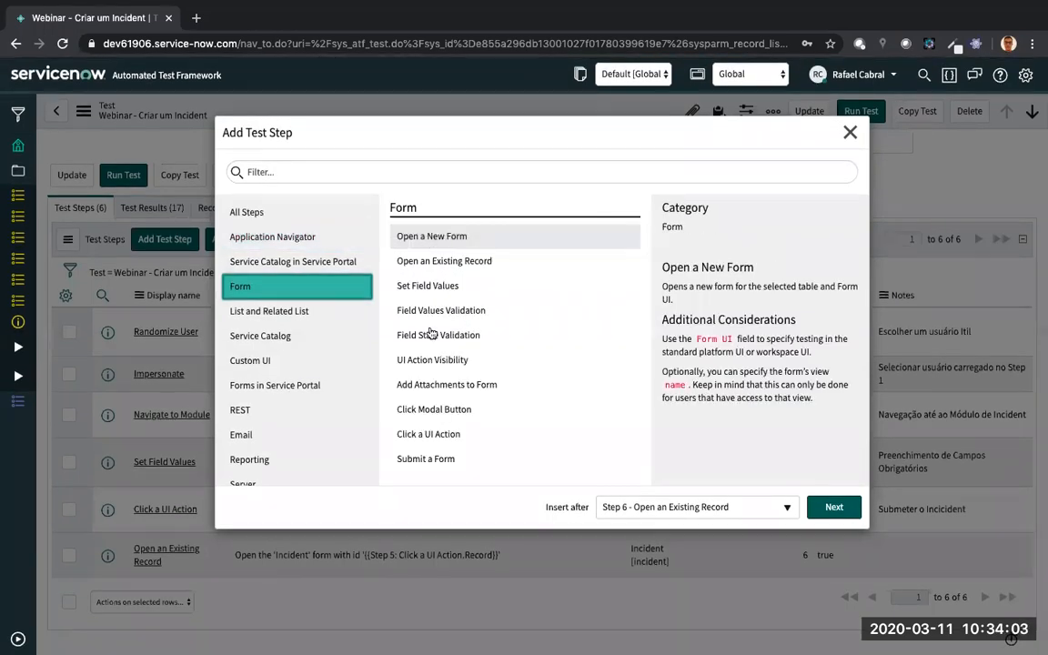
click(428, 290)
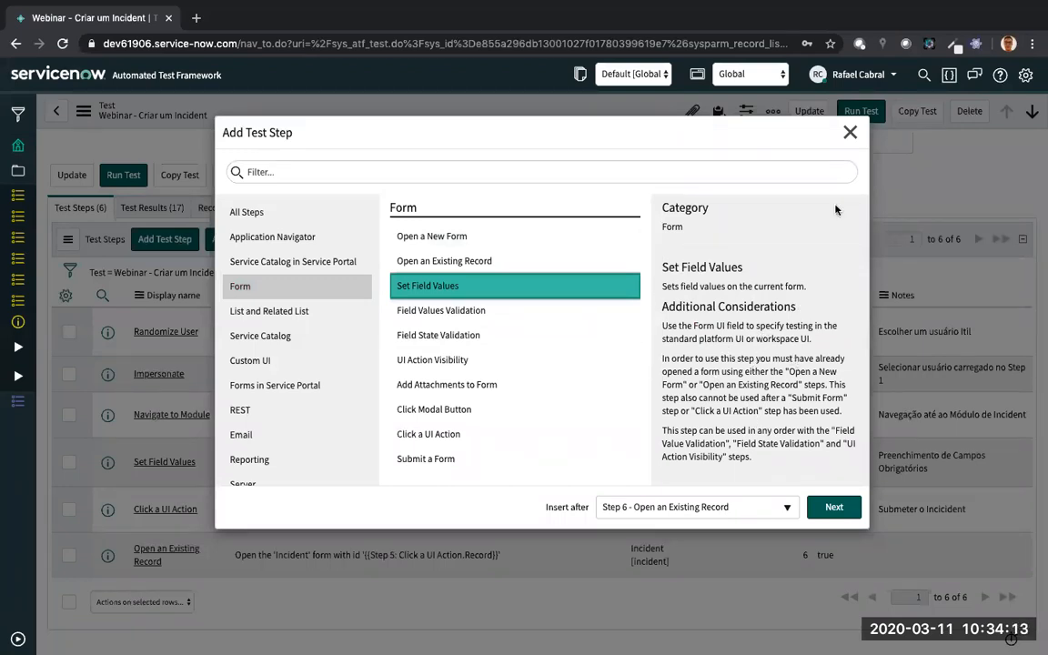
click(849, 134)
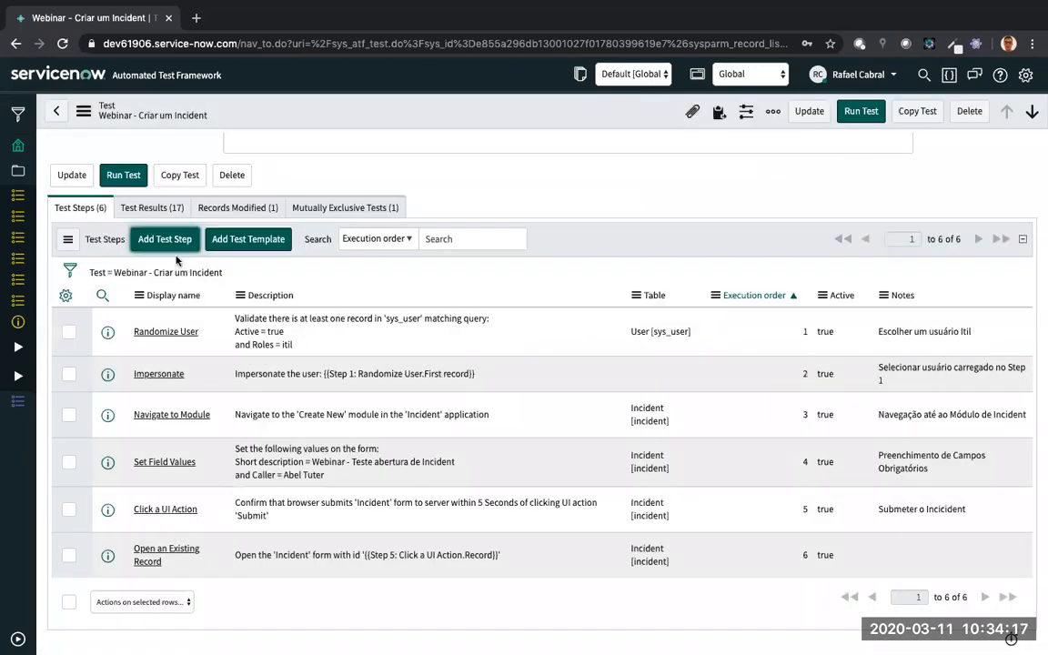
scroll(335, 224, up, 3)
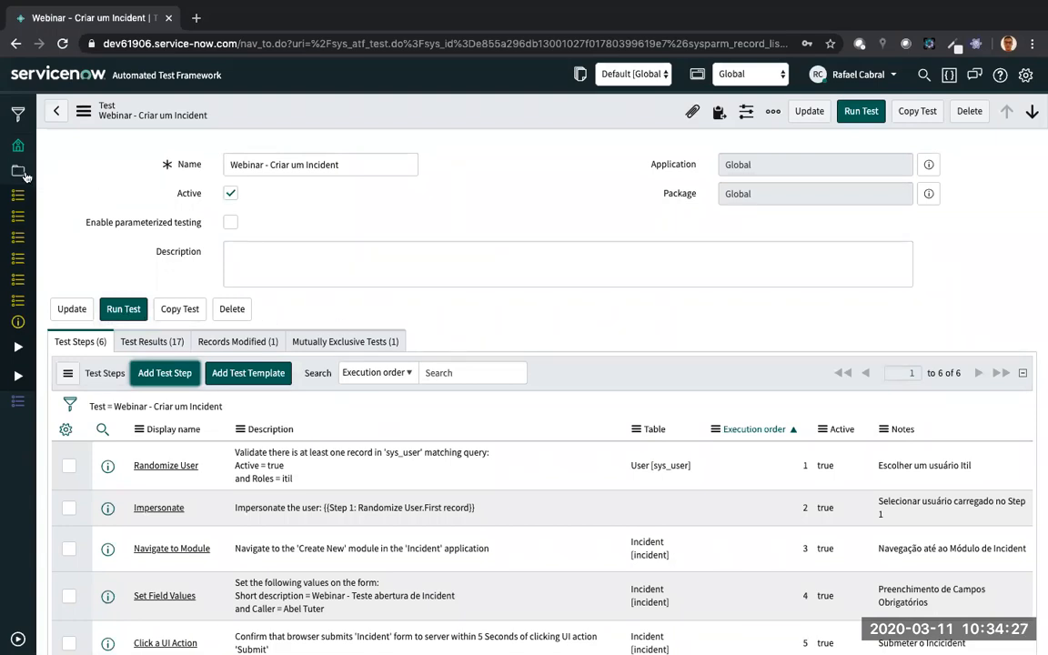
Open the "Webinar - Criar um Incident" test suite from the list of suites.
click(19, 640)
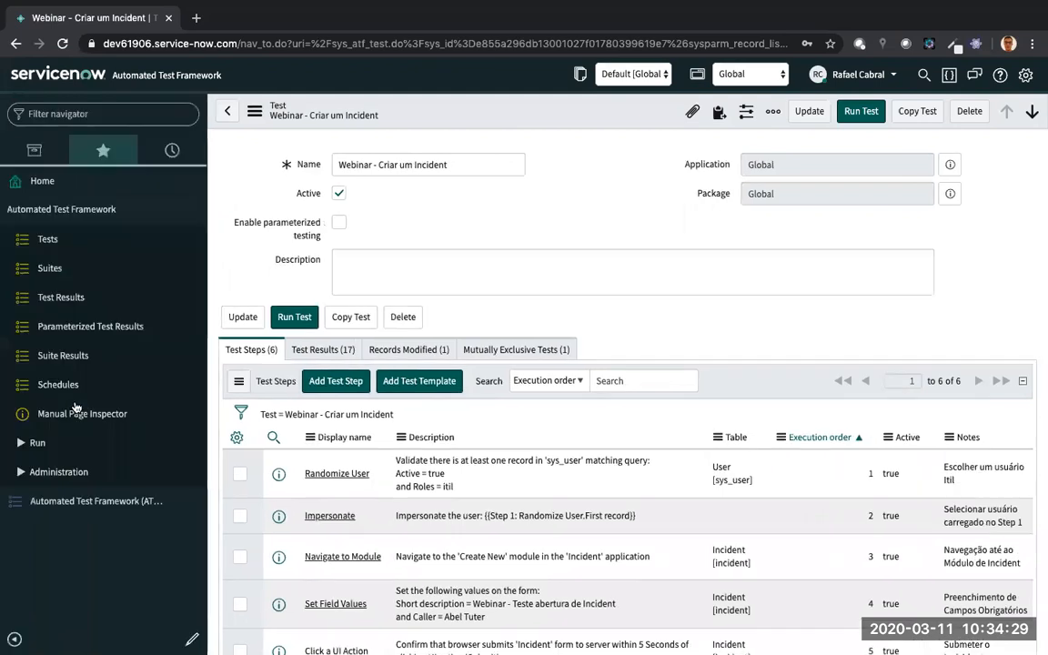
click(71, 268)
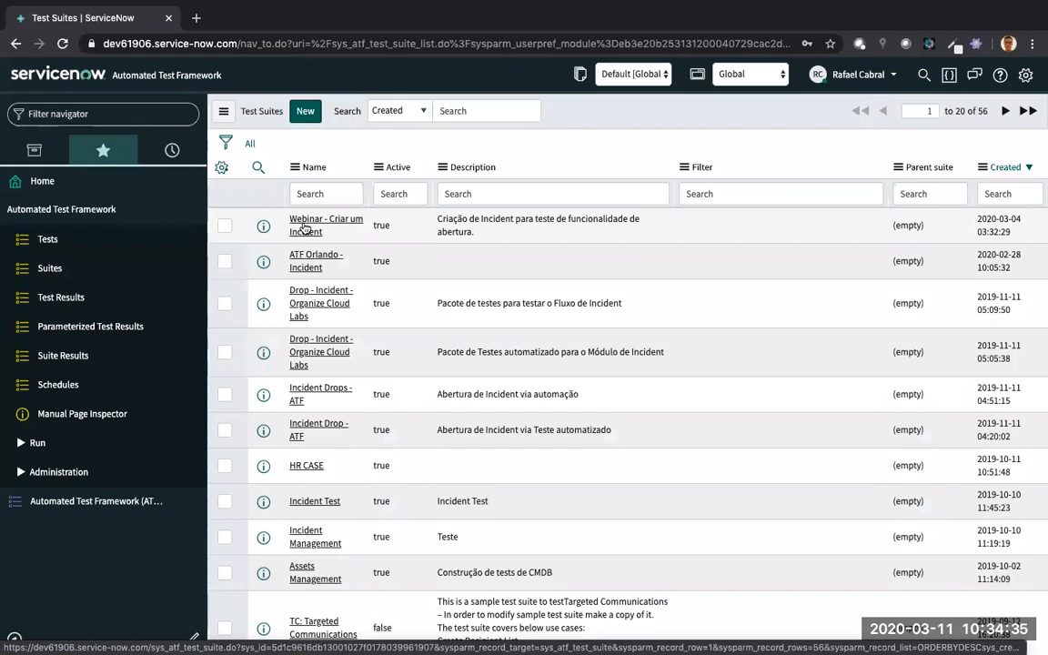
click(305, 228)
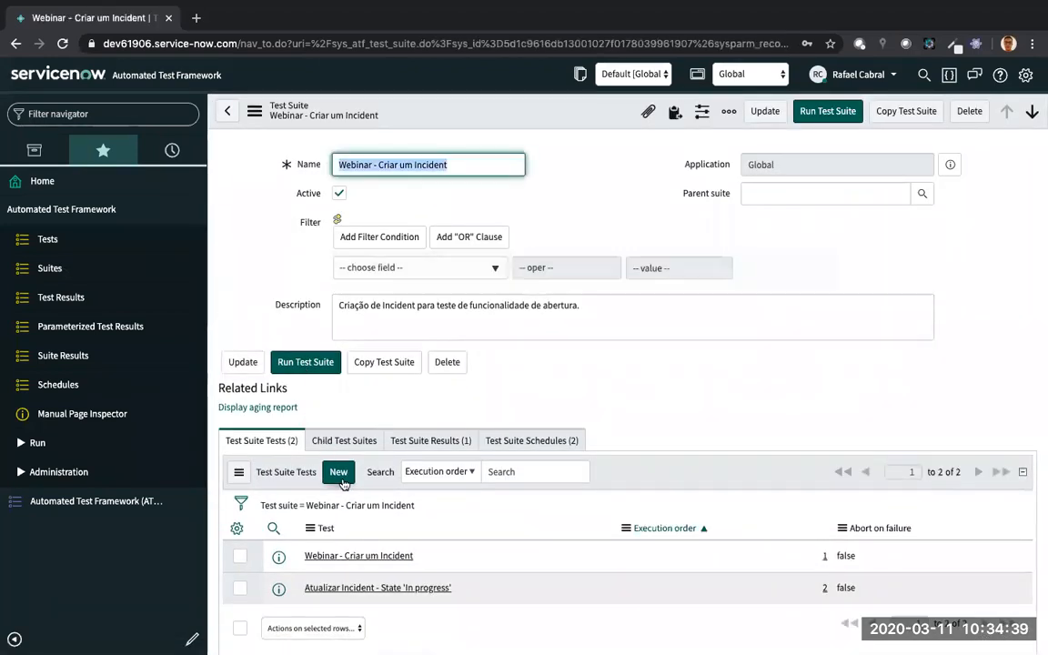
Delete the "Atualizar Incident - State 'In progress'" test from the suite's tests.
scroll(343, 483, down, 1)
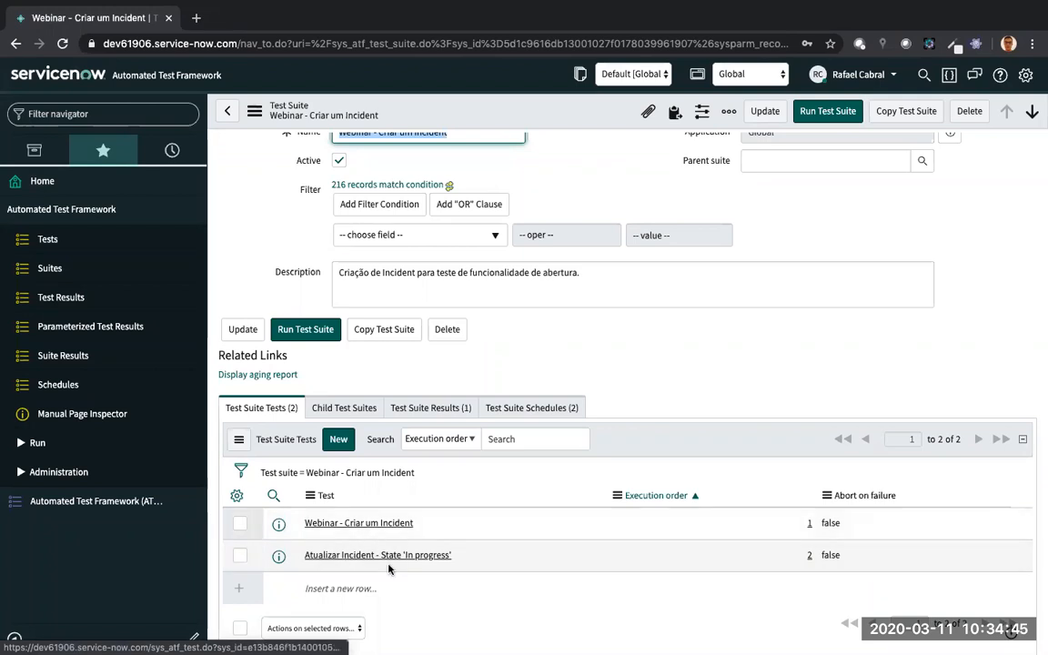
scroll(273, 554, down, 1)
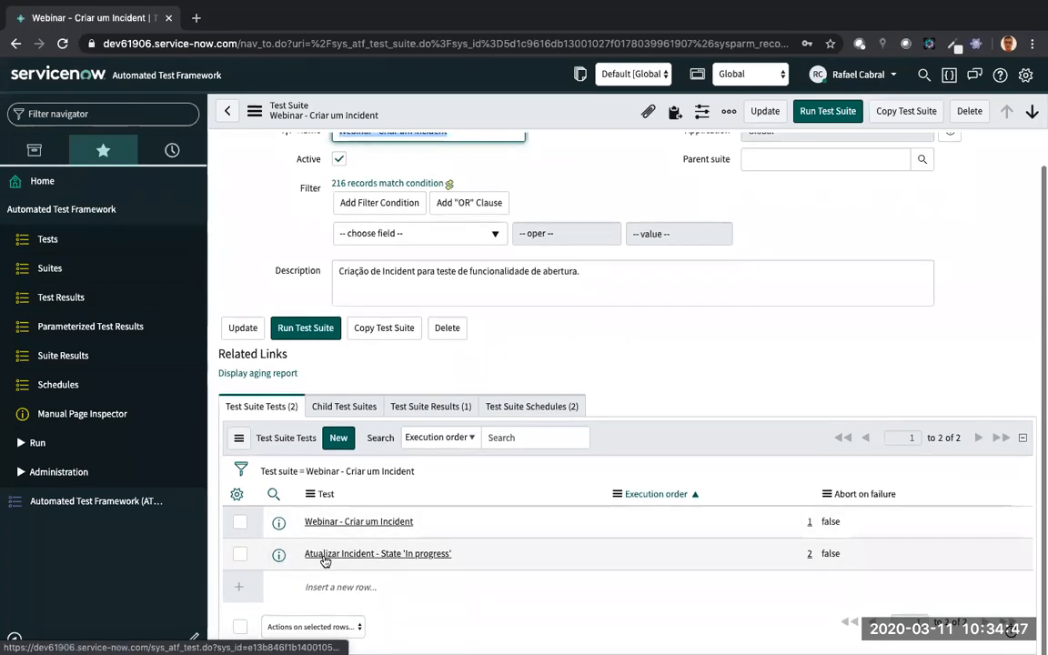
click(239, 553)
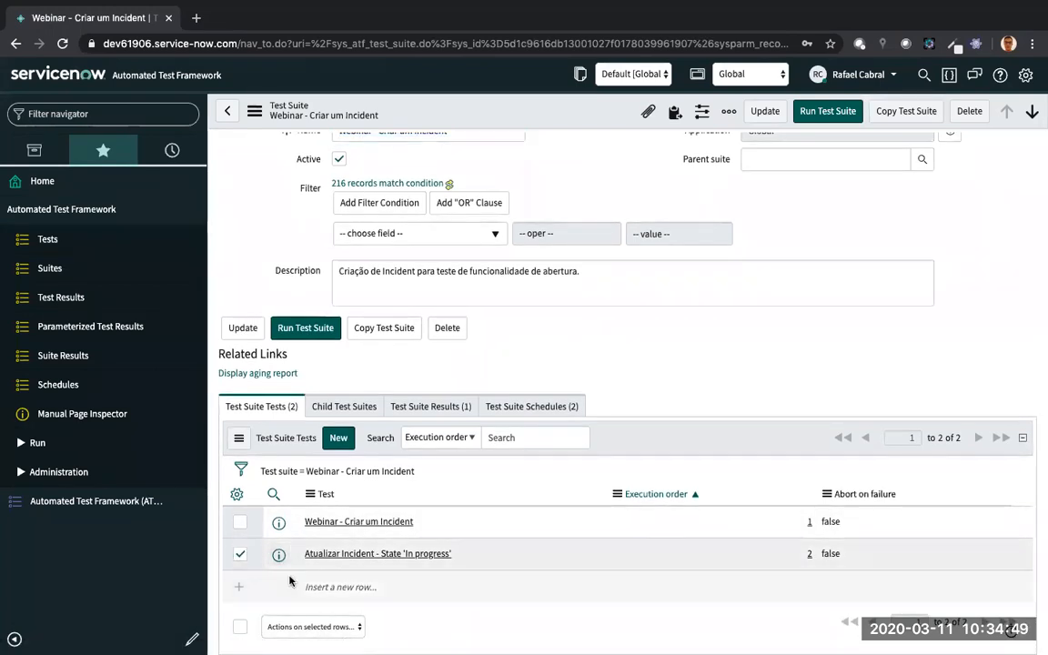
click(312, 626)
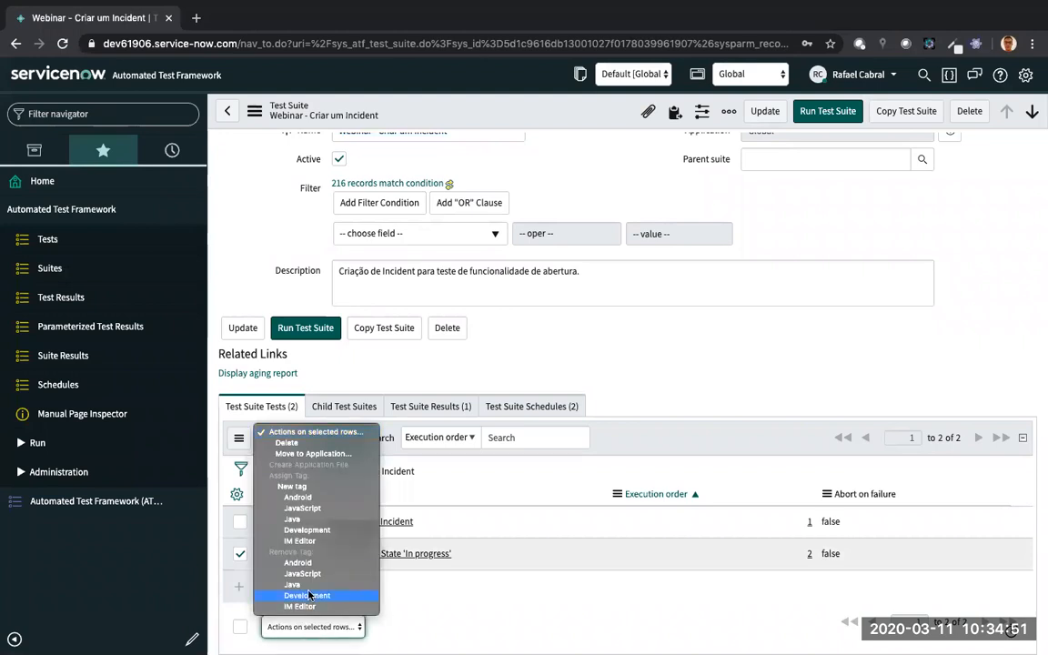
click(286, 444)
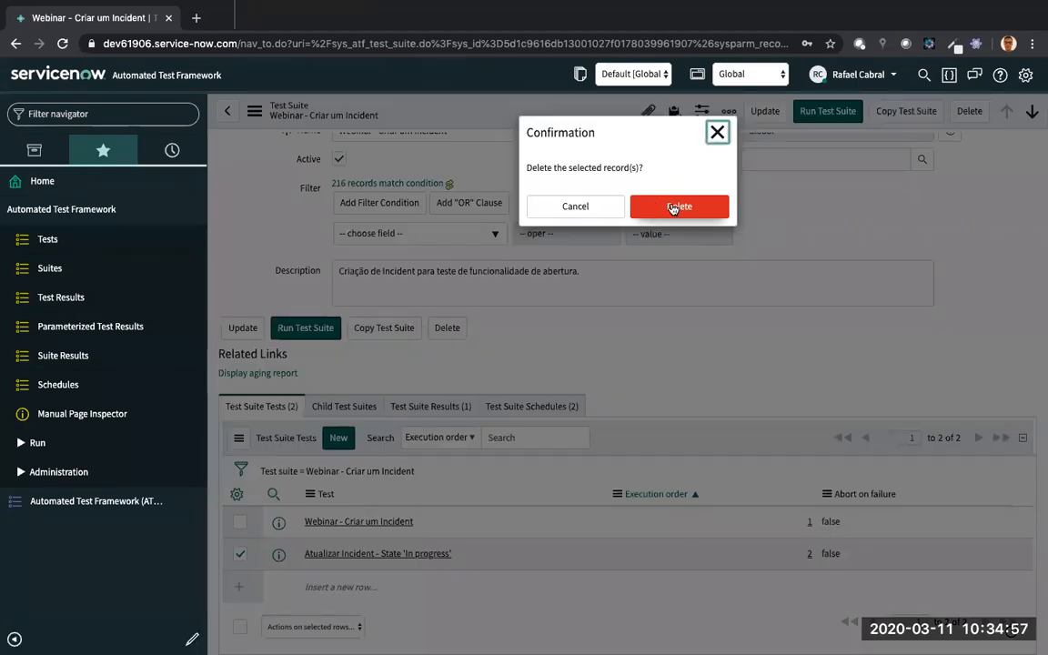
click(673, 206)
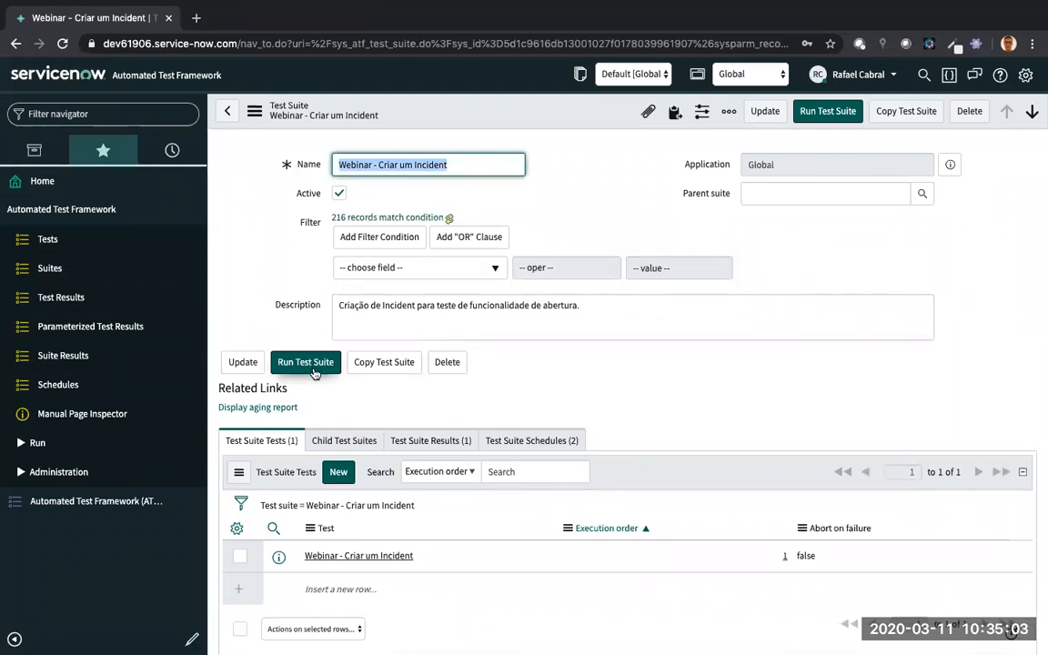
Run the test suite with a new test runner and follow its execution until it finishes.
click(312, 369)
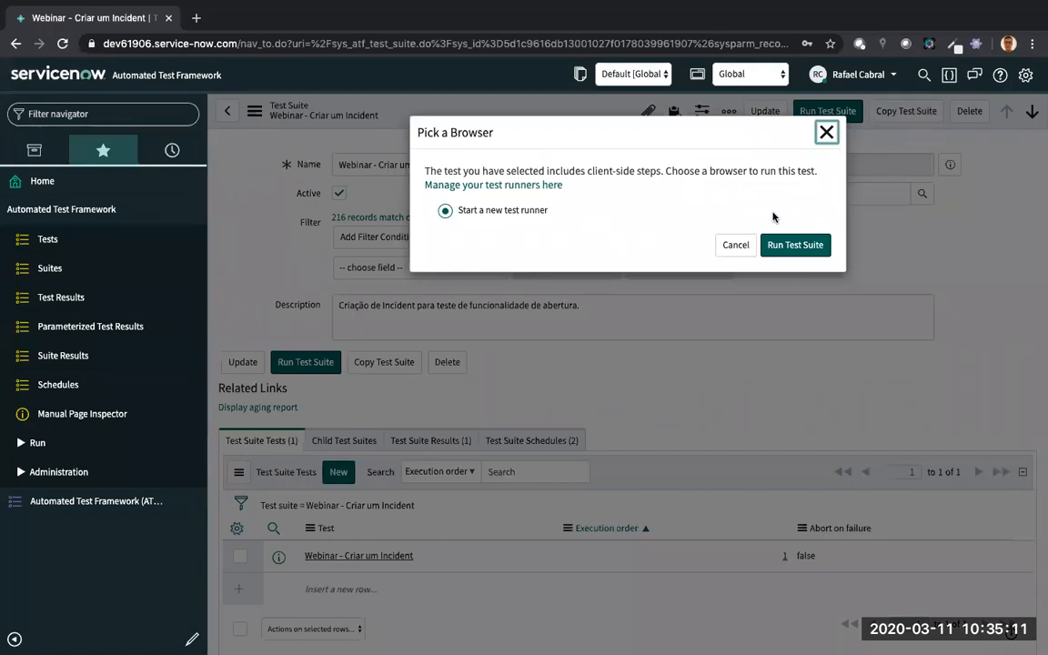
click(794, 245)
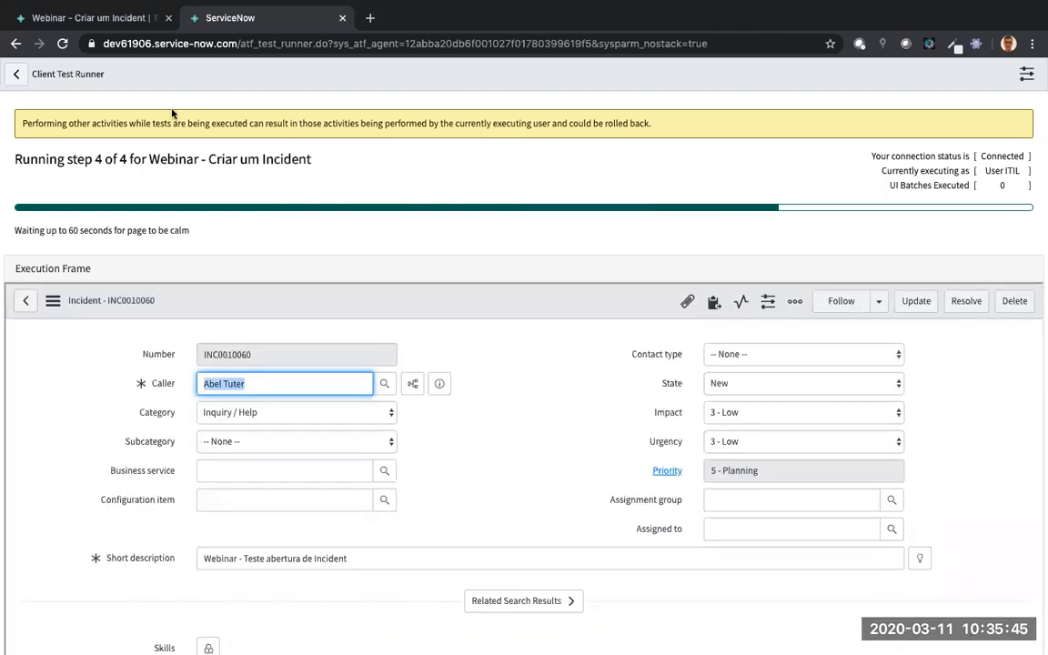
click(117, 19)
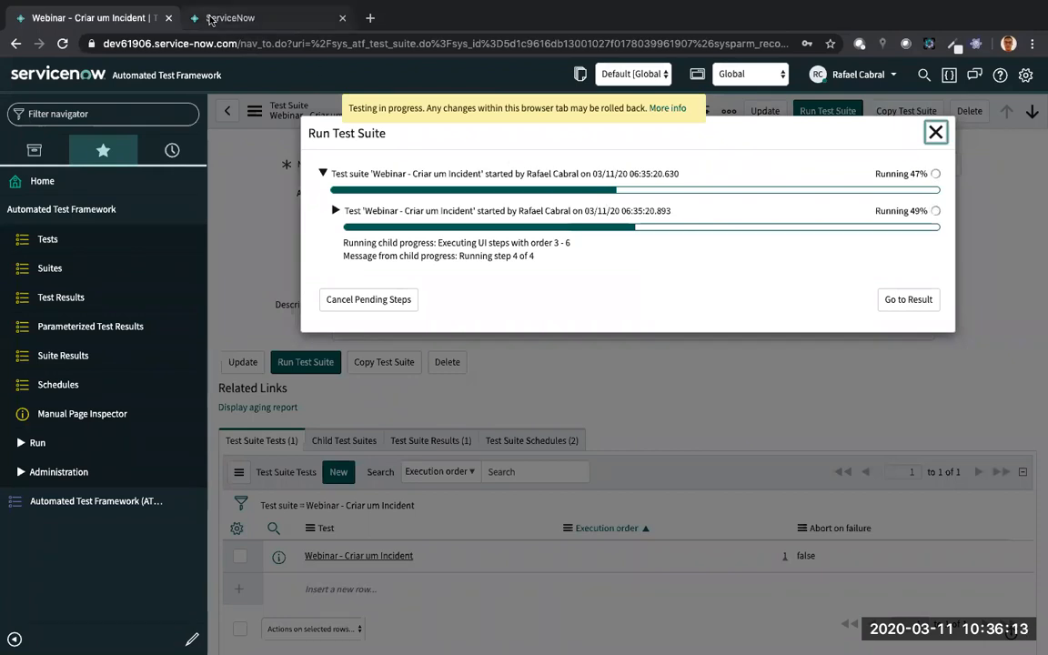
click(210, 20)
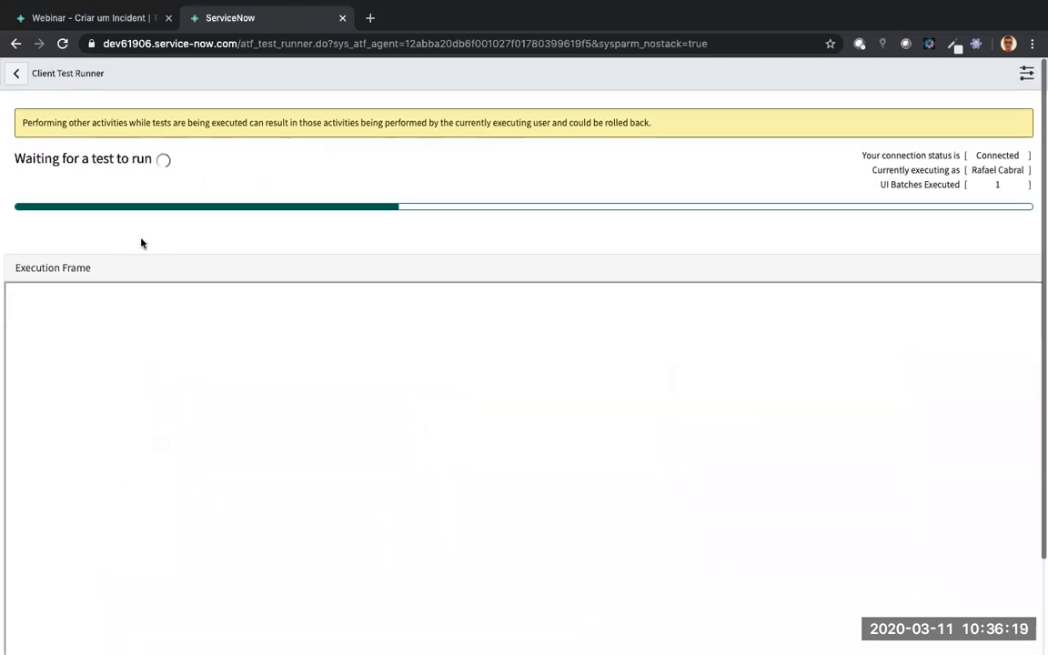
click(116, 21)
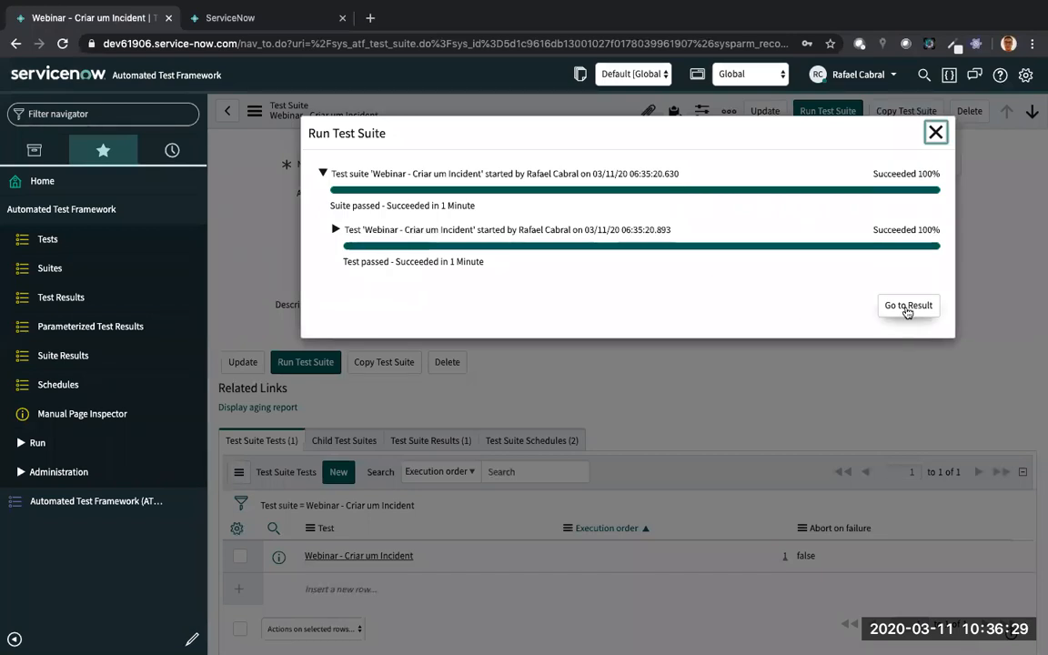
Open the suite run's result, check its failed tests, and open the "Webinar - Criar um Incident" test result.
click(906, 309)
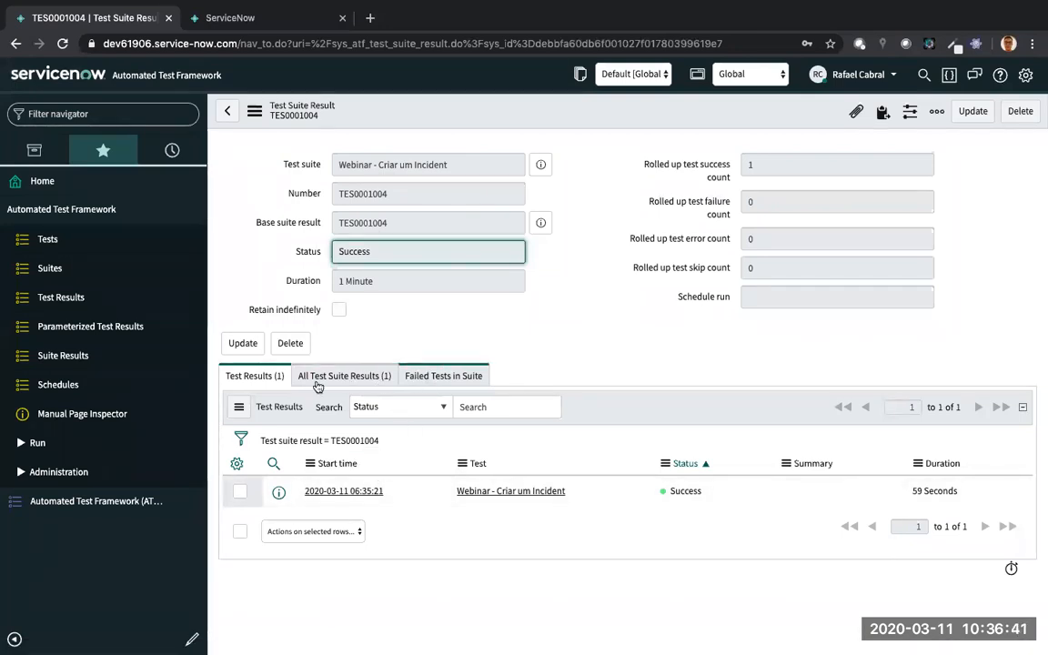
click(446, 380)
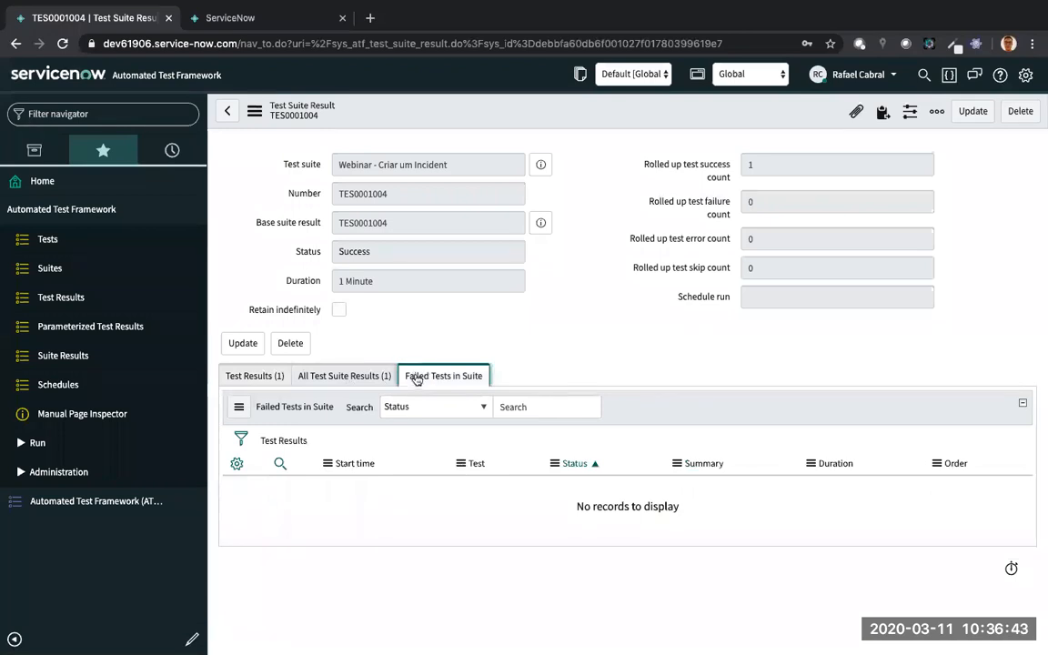
click(256, 378)
click(354, 492)
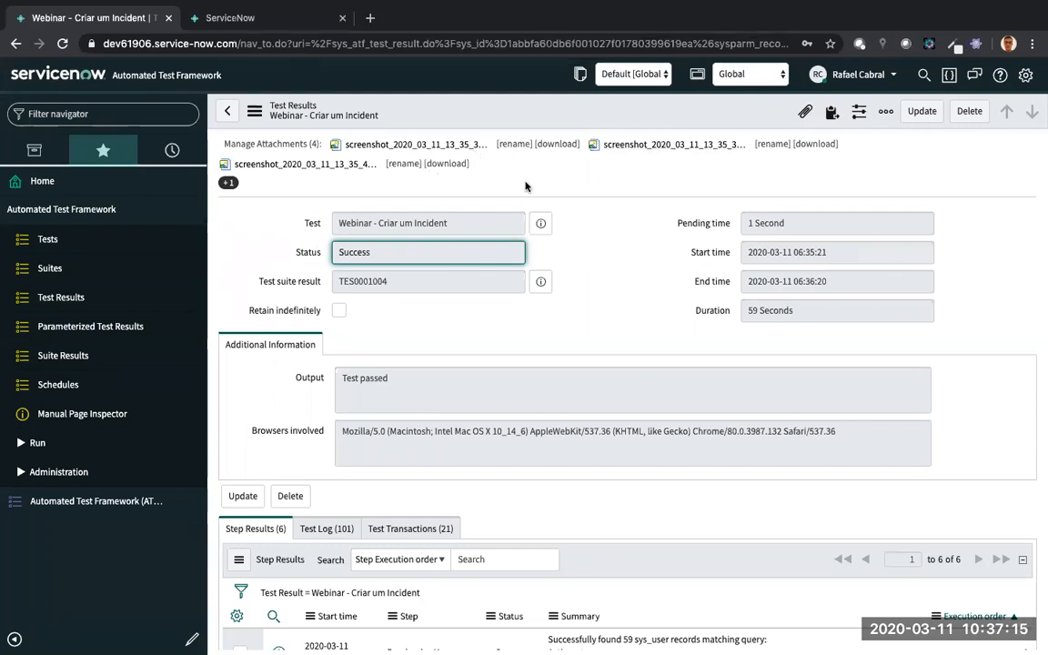
Review the test result's screenshots, output and browser details, and the status and summary of each executed step.
scroll(575, 229, down, 2)
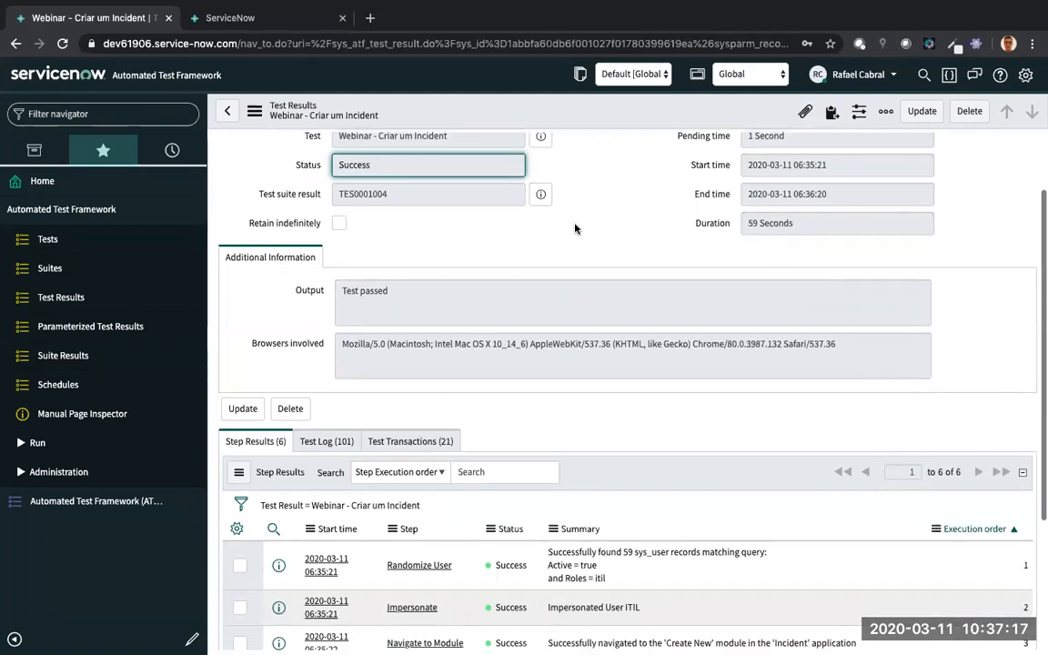
scroll(575, 228, down, 1)
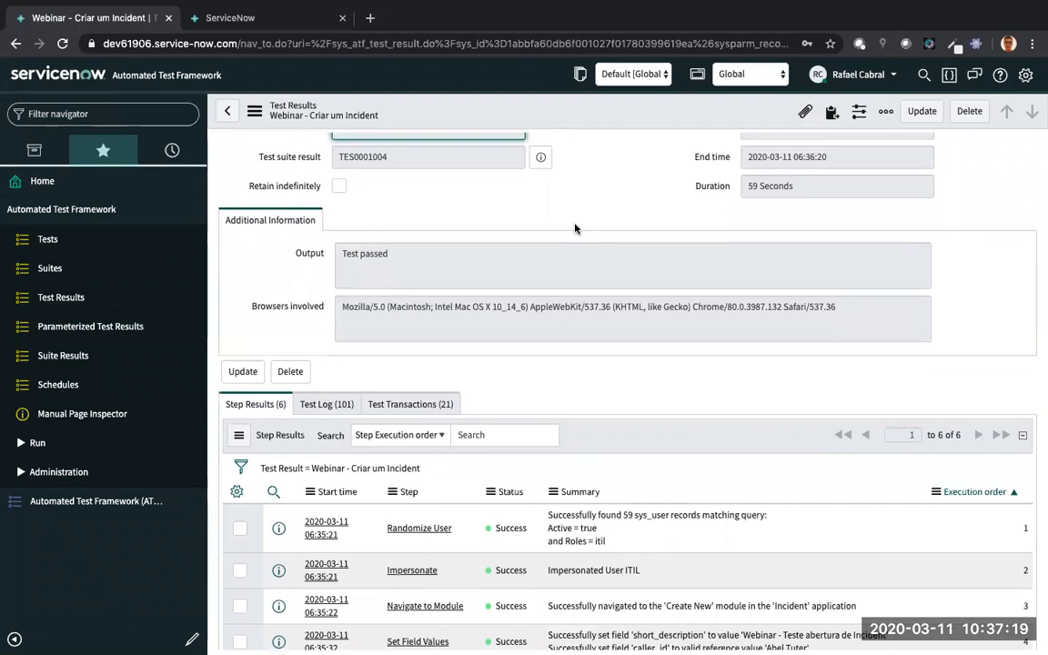
scroll(575, 229, up, 3)
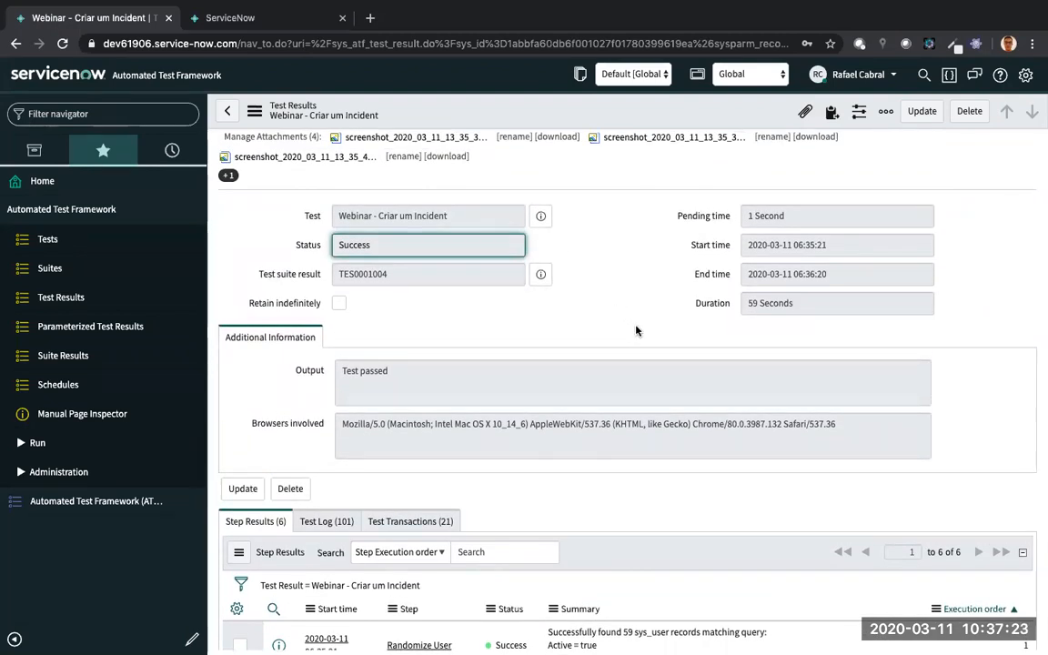
scroll(509, 300, down, 3)
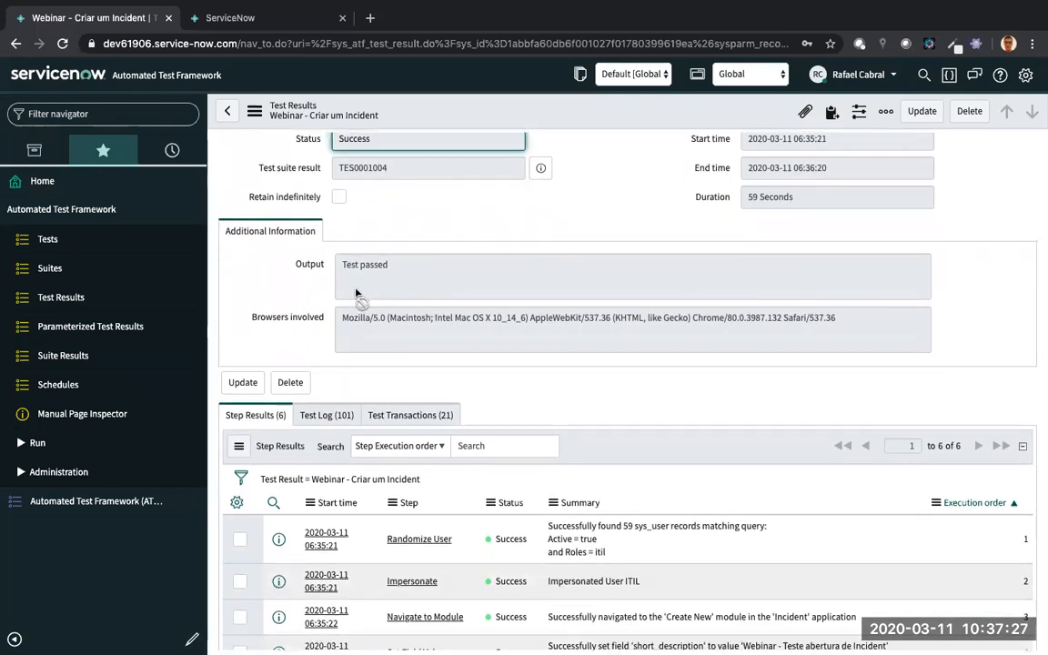
scroll(296, 325, down, 3)
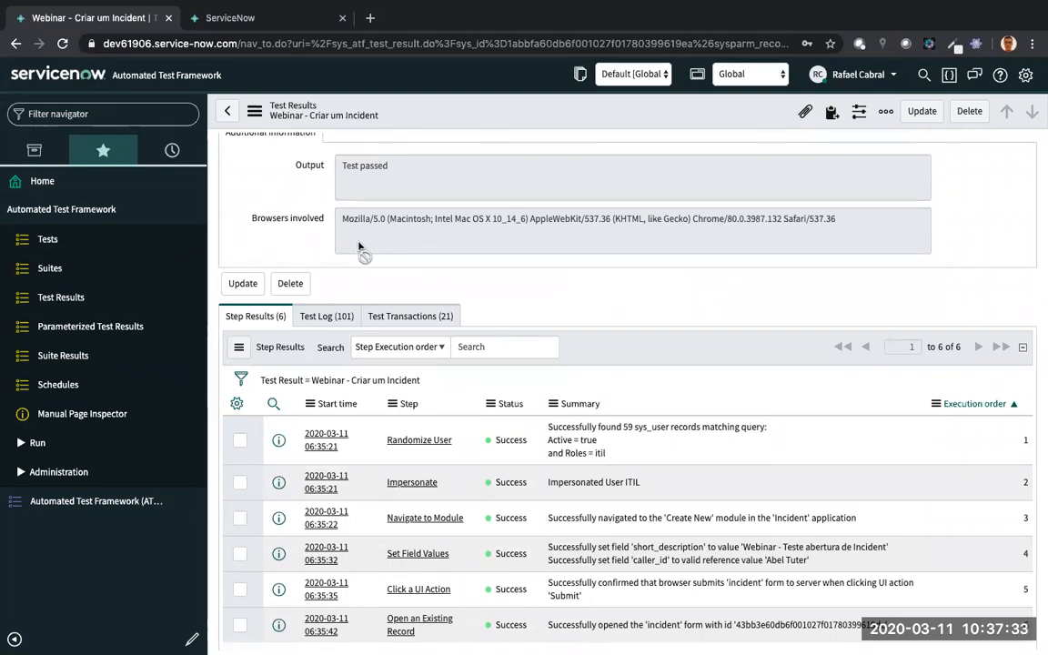
scroll(430, 274, down, 2)
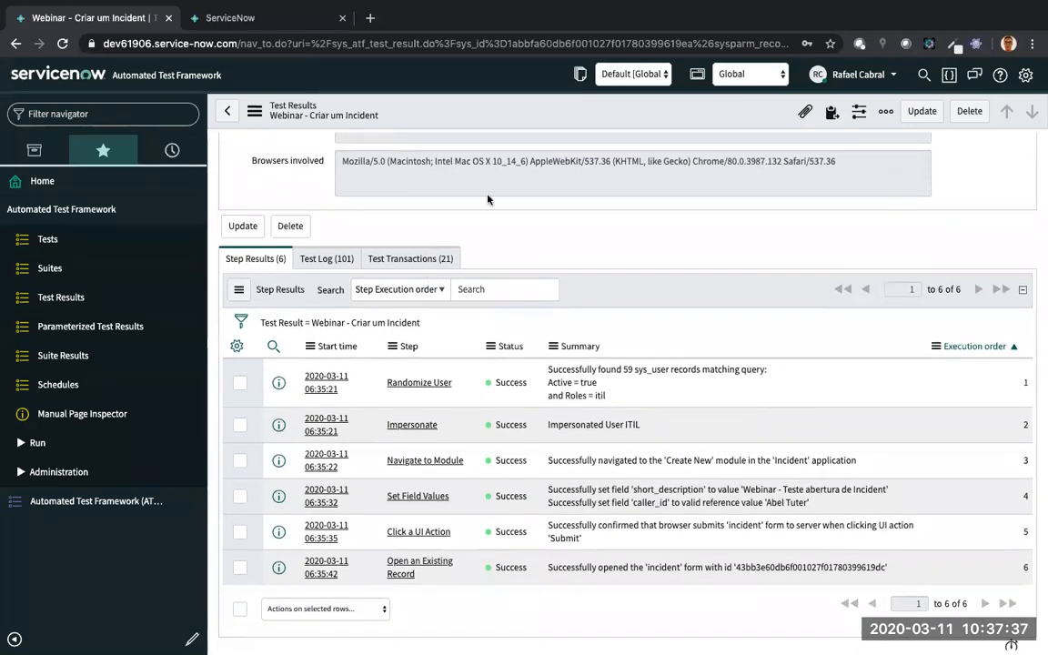
scroll(486, 212, down, 1)
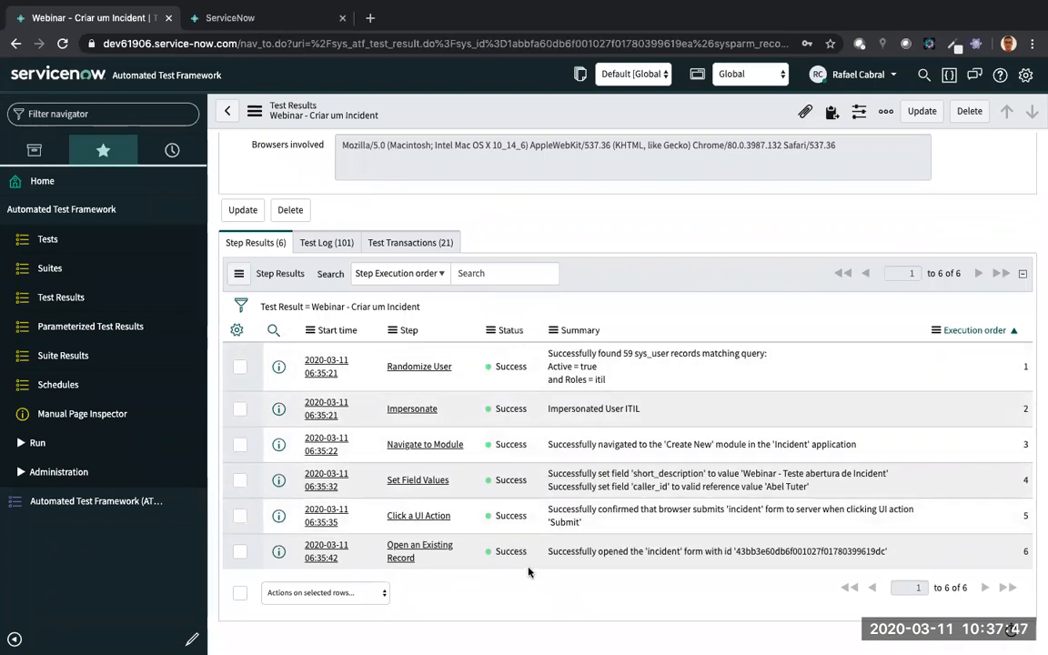
Examine the test result's log entries, including their output, status and recorded times.
click(326, 244)
scroll(536, 418, down, 1)
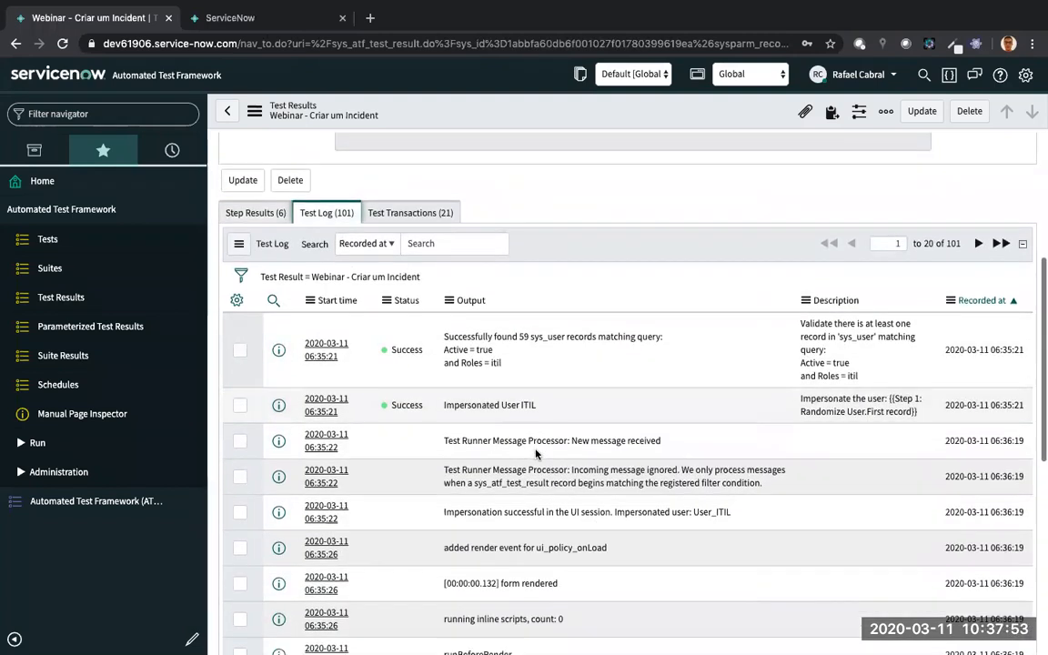
scroll(536, 454, down, 3)
scroll(473, 397, up, 1)
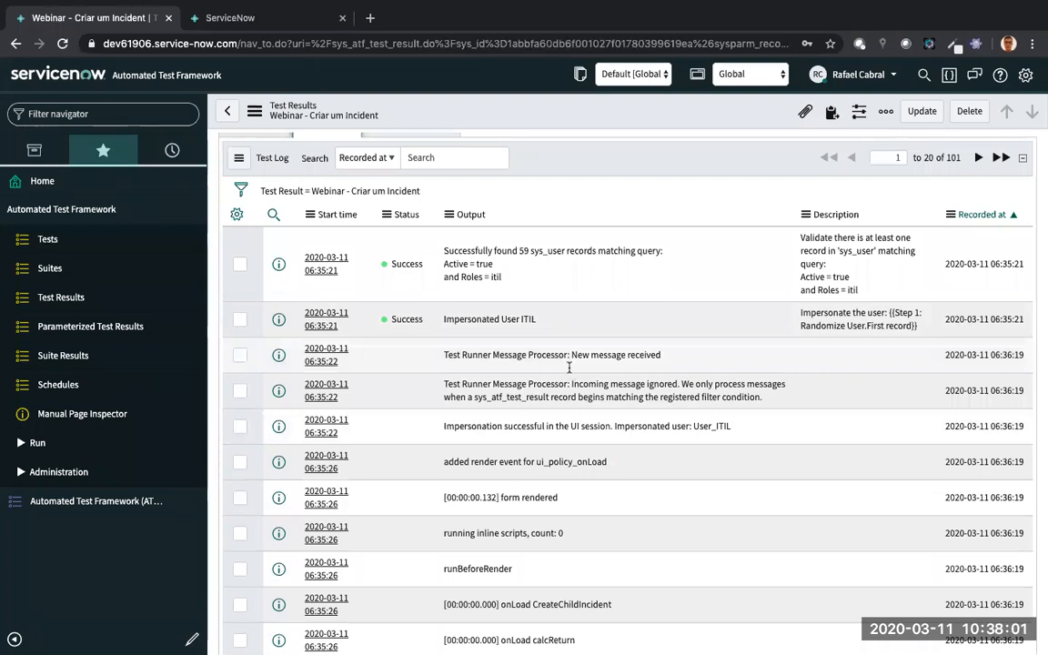
scroll(573, 359, down, 1)
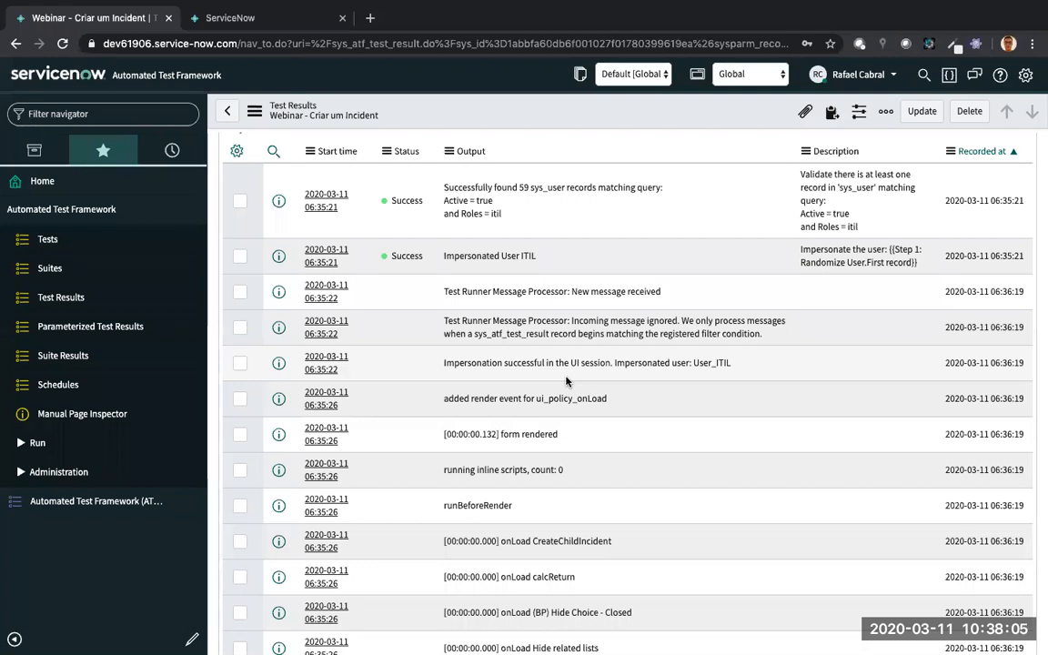
scroll(601, 429, down, 1)
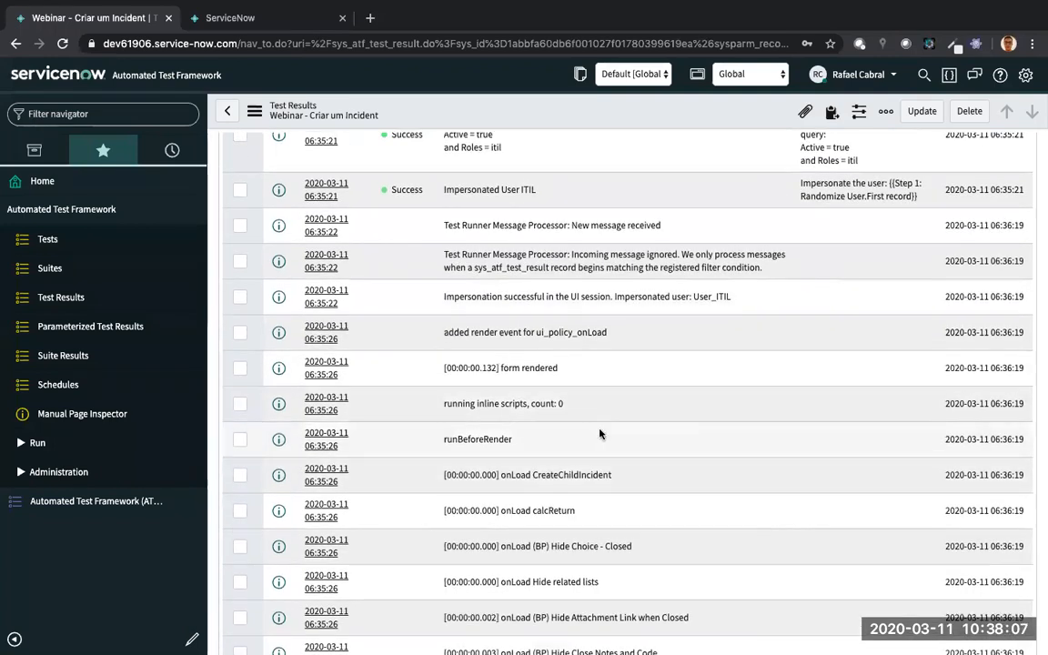
scroll(555, 392, down, 4)
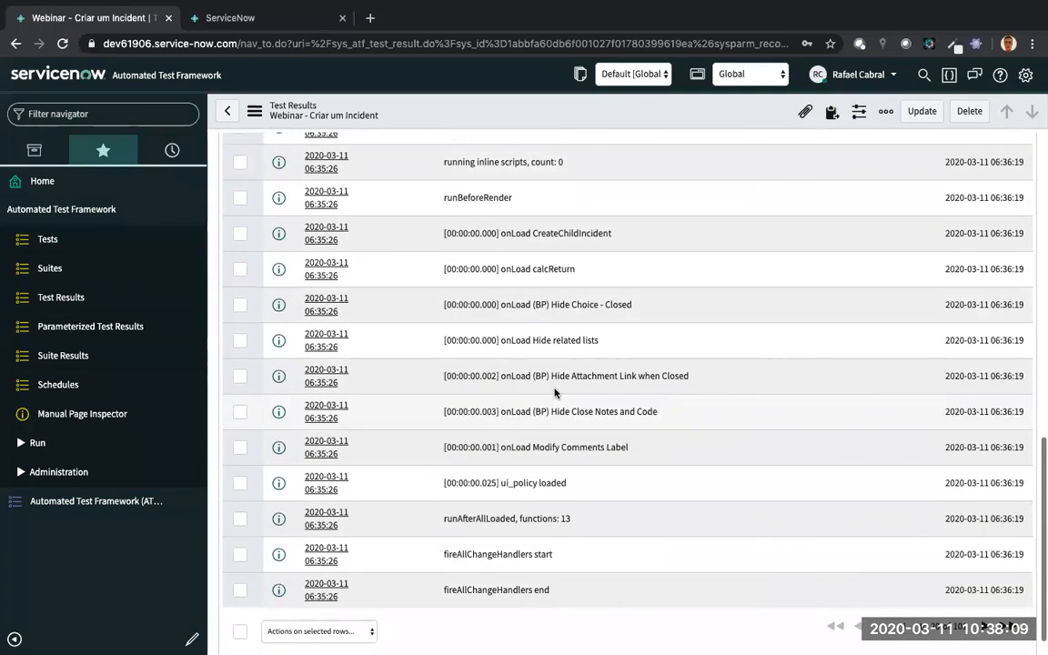
scroll(561, 410, up, 6)
scroll(564, 406, up, 1)
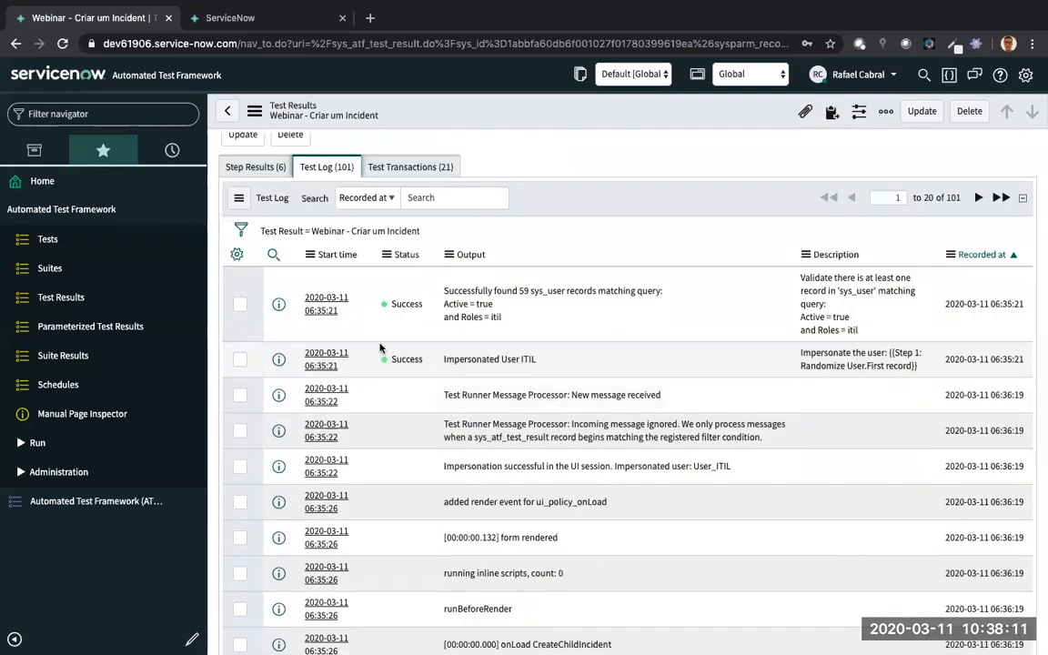
Return to the test result's step results and review each step's status and summary.
click(273, 170)
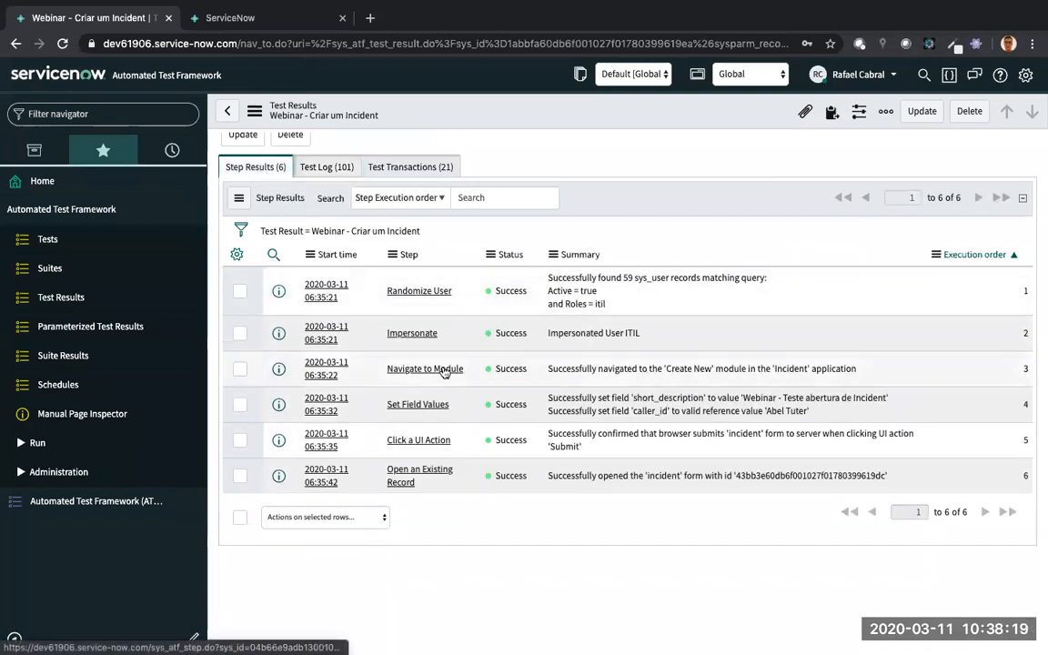
scroll(440, 407, up, 5)
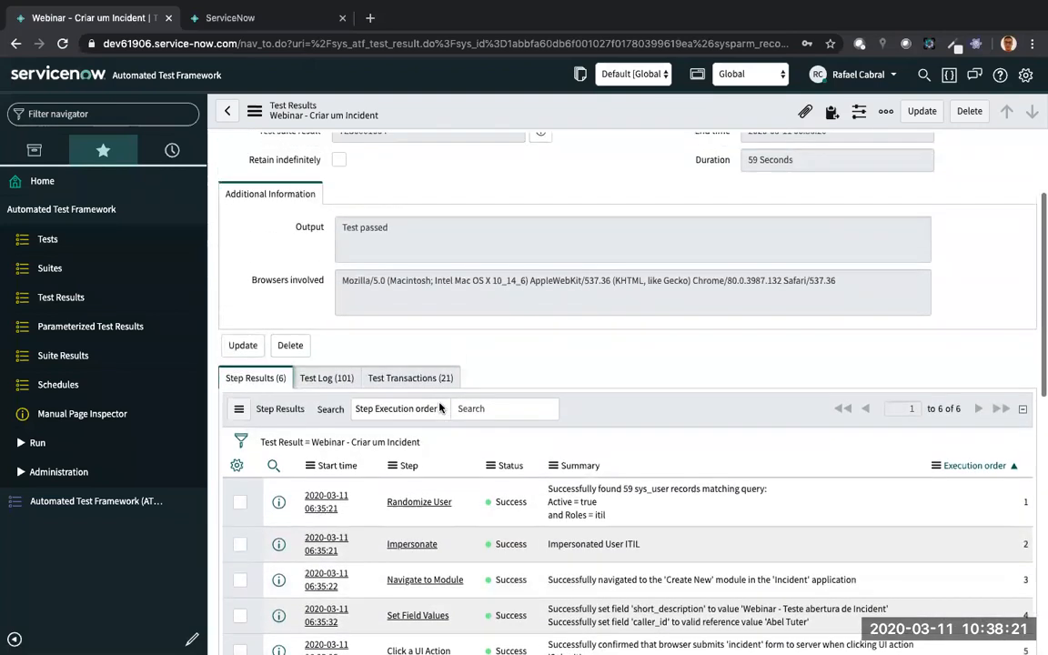
scroll(439, 408, down, 2)
scroll(404, 437, down, 2)
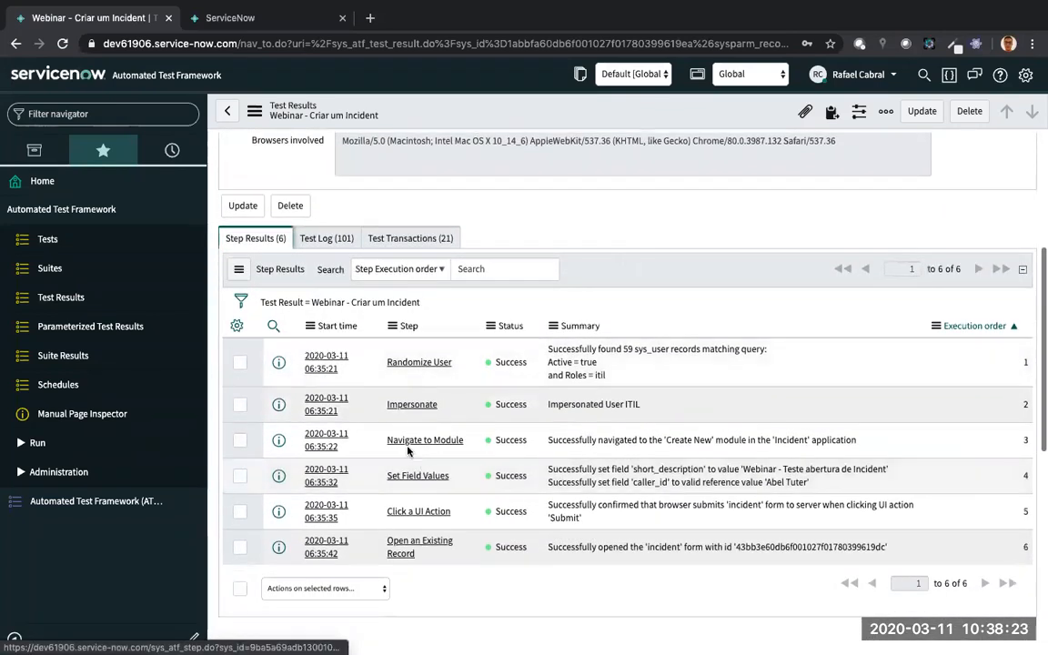
scroll(342, 275, up, 1)
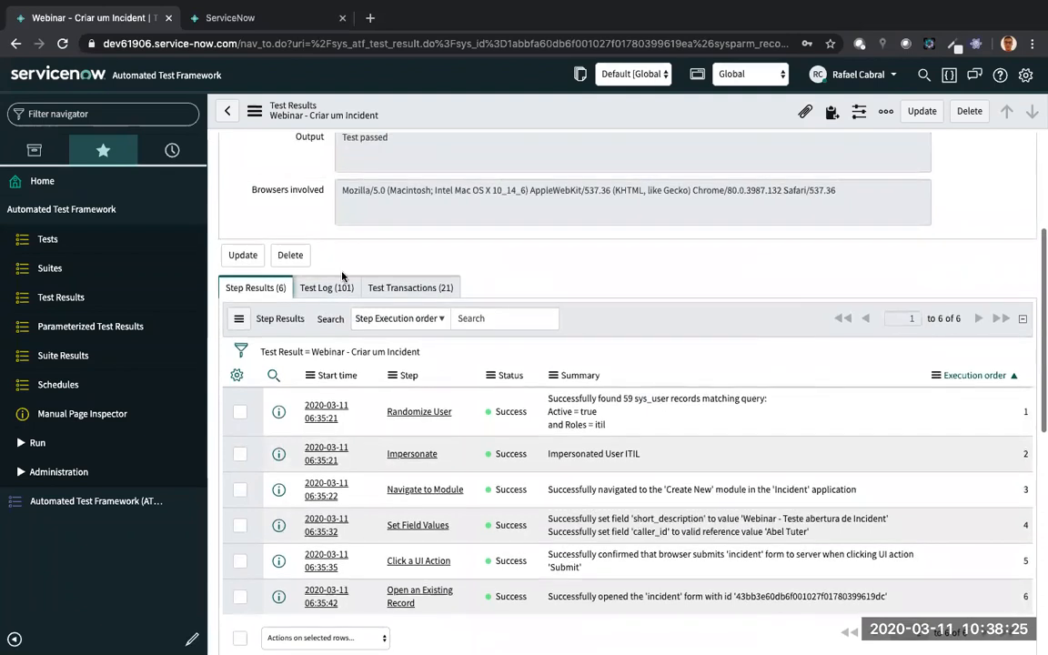
scroll(342, 275, up, 1)
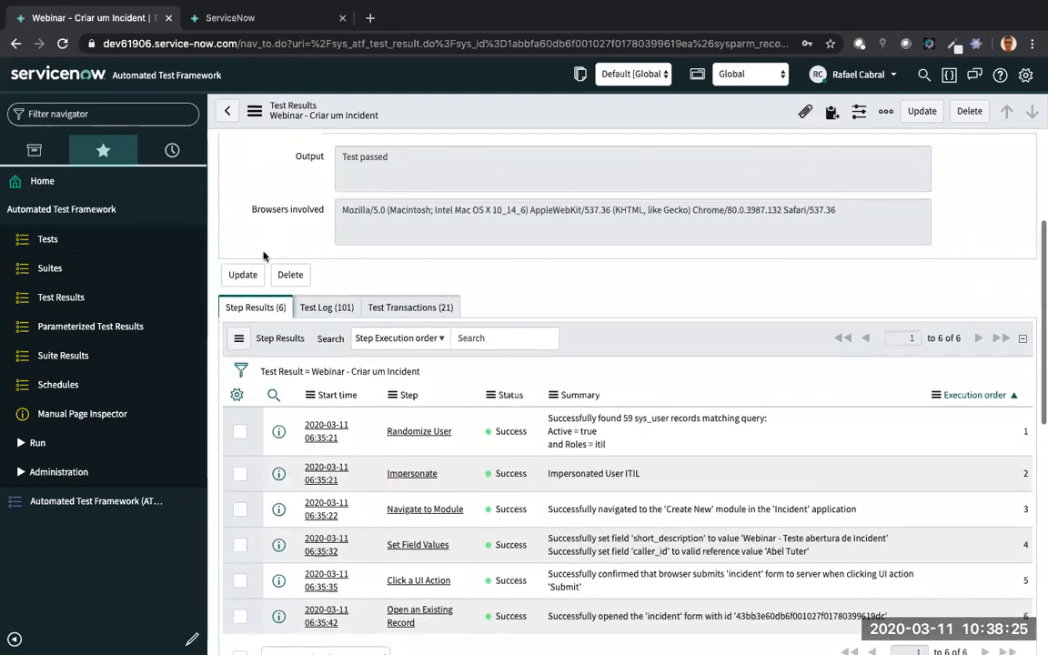
Open the "Webinar - Criar um Incident" test from the list of tests and review its test steps.
click(59, 238)
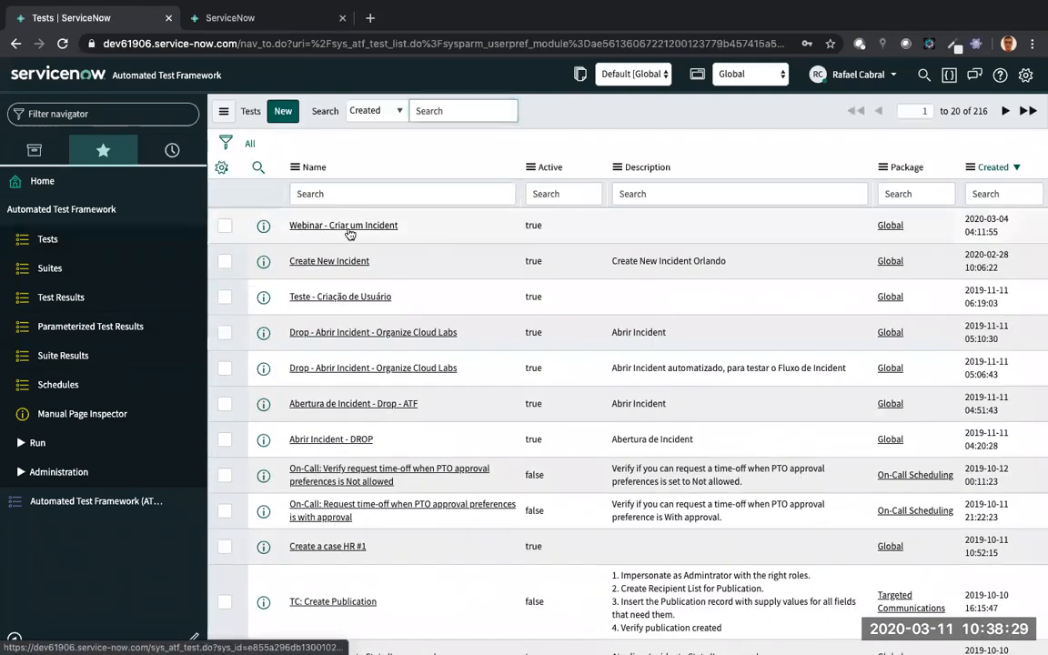
click(349, 229)
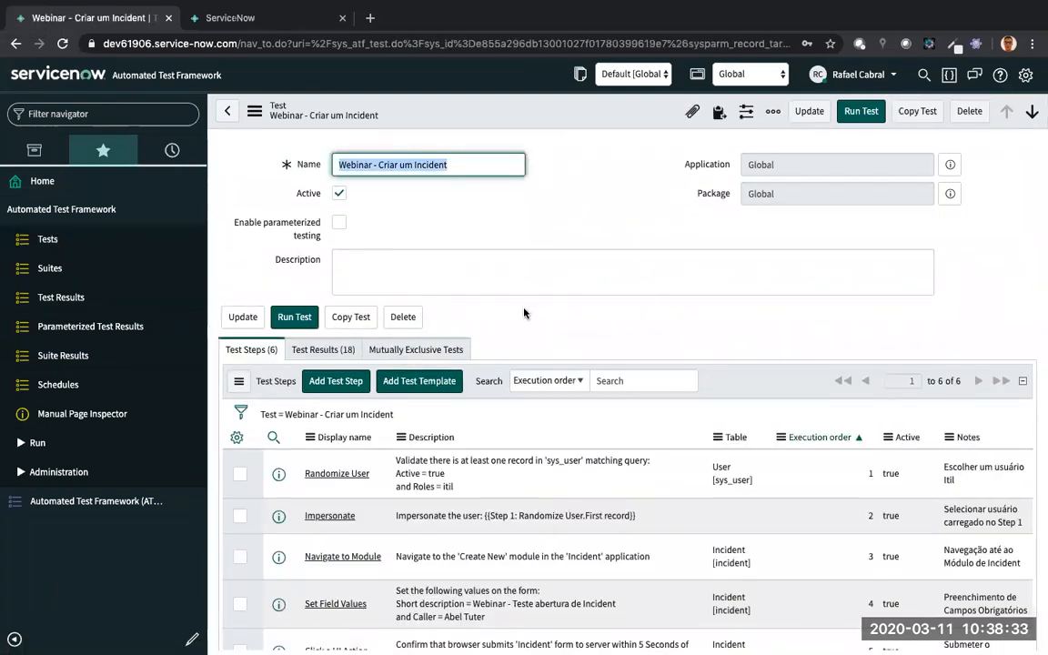
scroll(548, 272, down, 1)
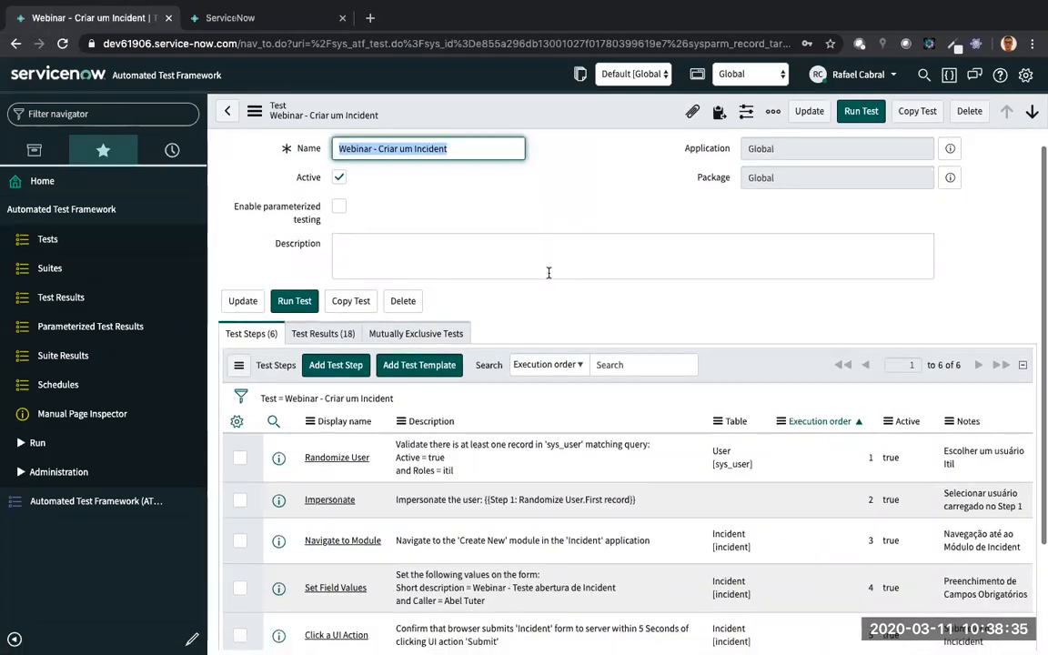
scroll(549, 272, down, 4)
scroll(519, 259, down, 2)
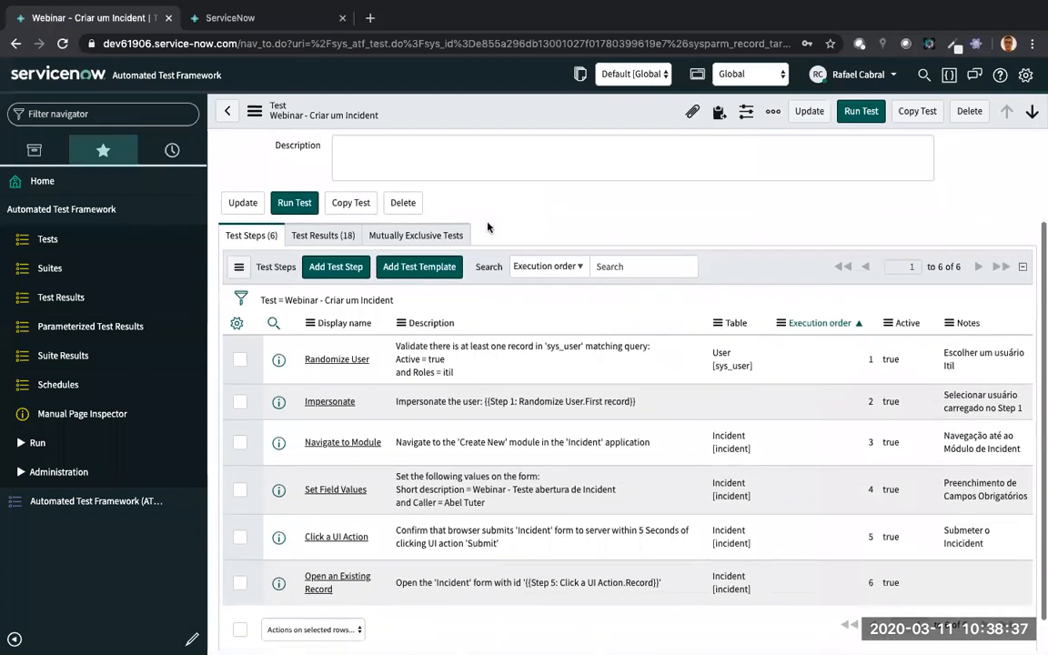
Show the test's past results and review their status, failure summaries and durations.
click(323, 237)
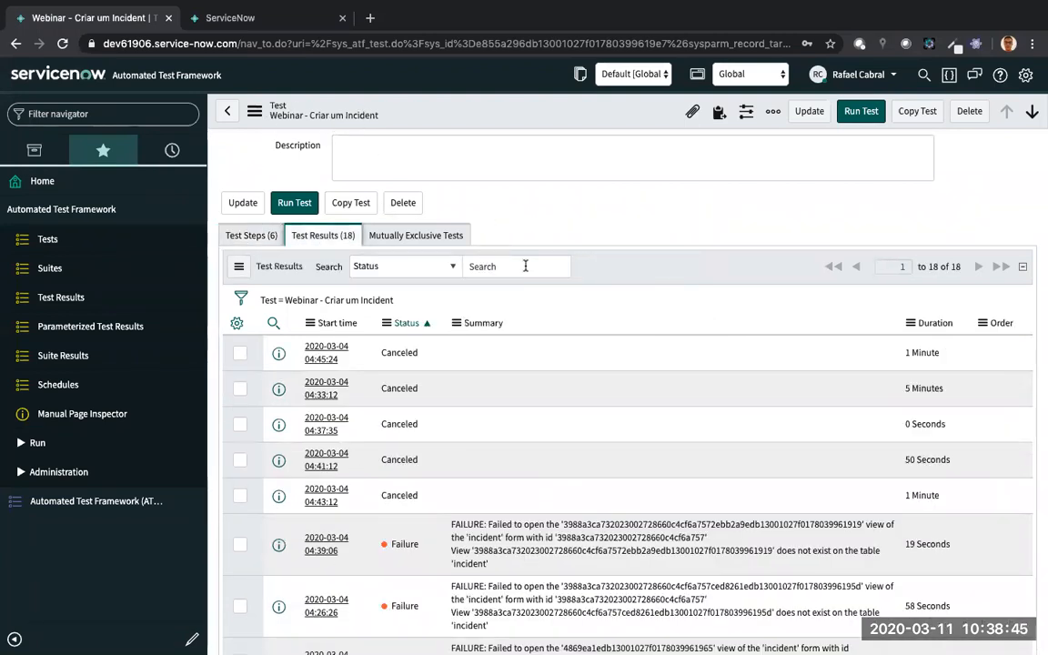
scroll(522, 251, down, 2)
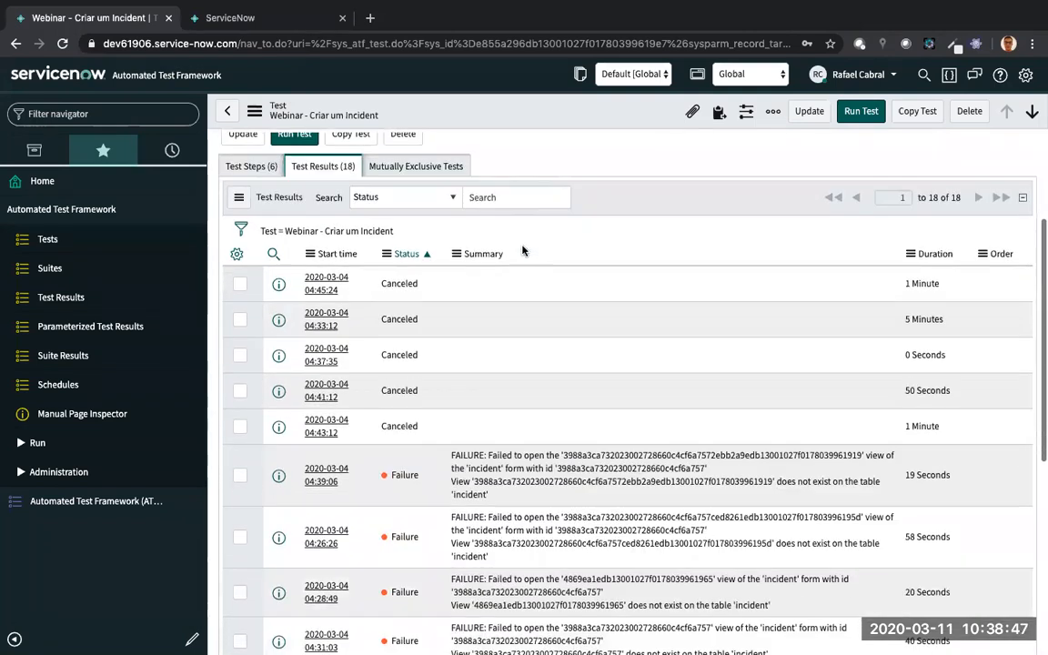
scroll(411, 337, down, 1)
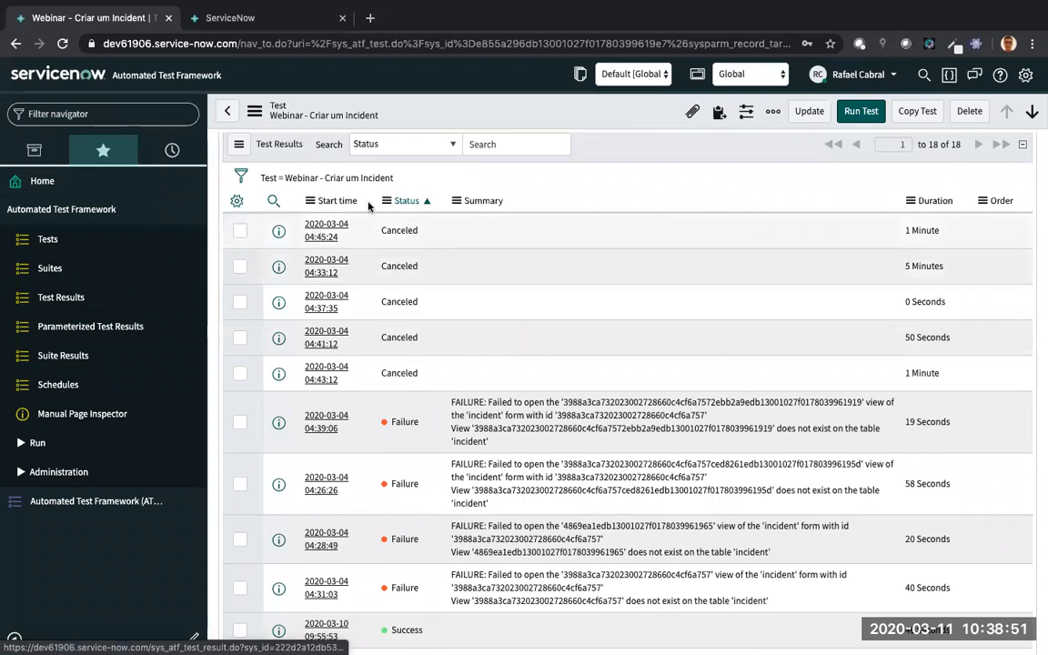
scroll(398, 364, down, 4)
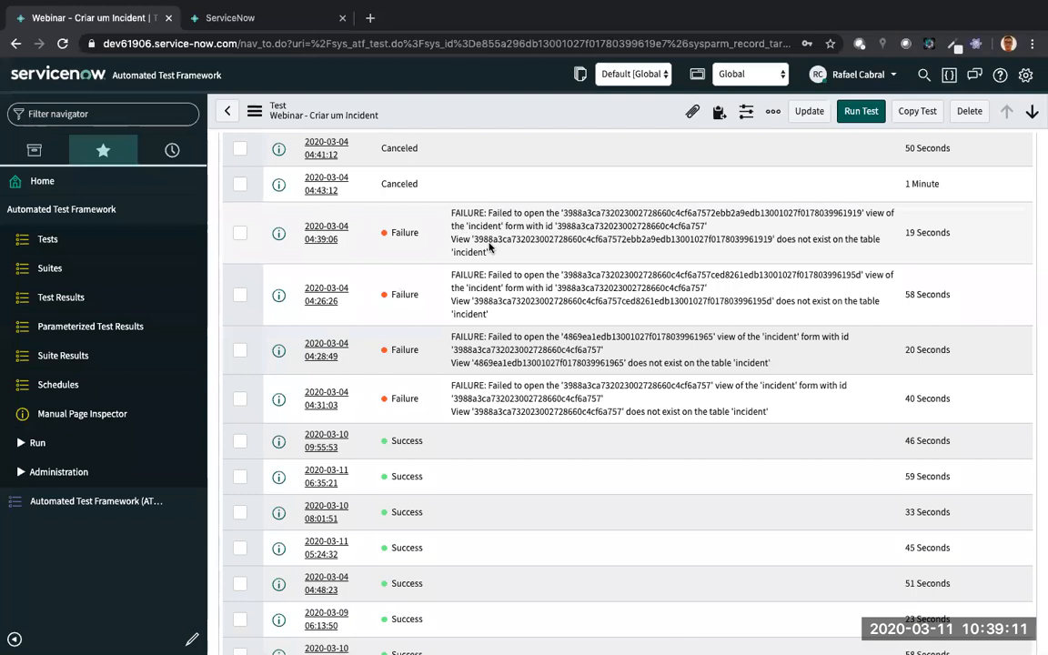
click(323, 240)
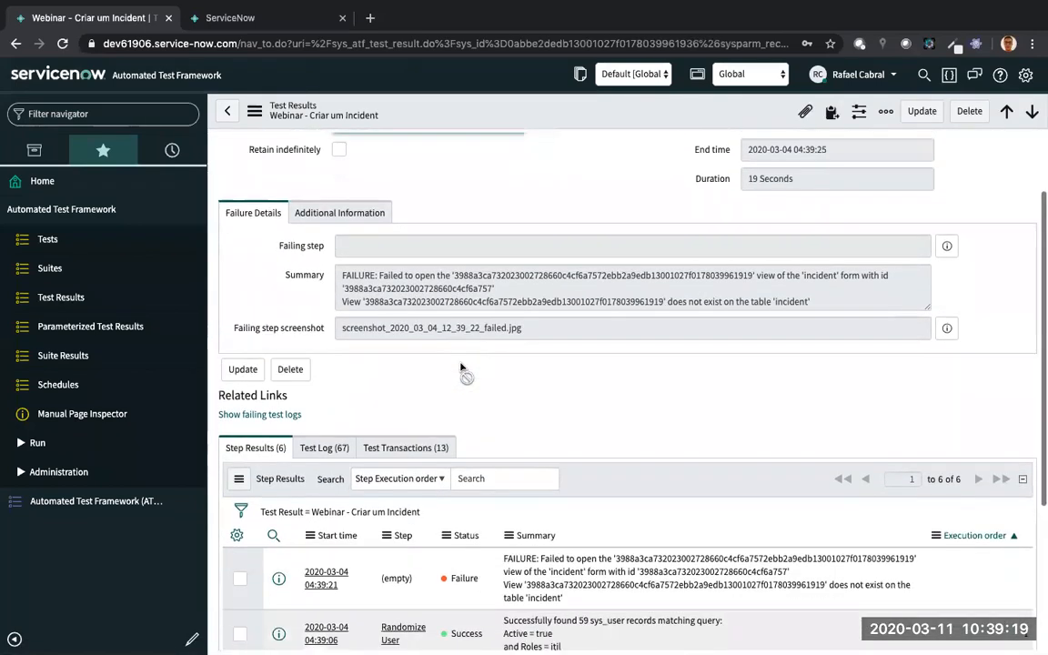
scroll(461, 368, down, 2)
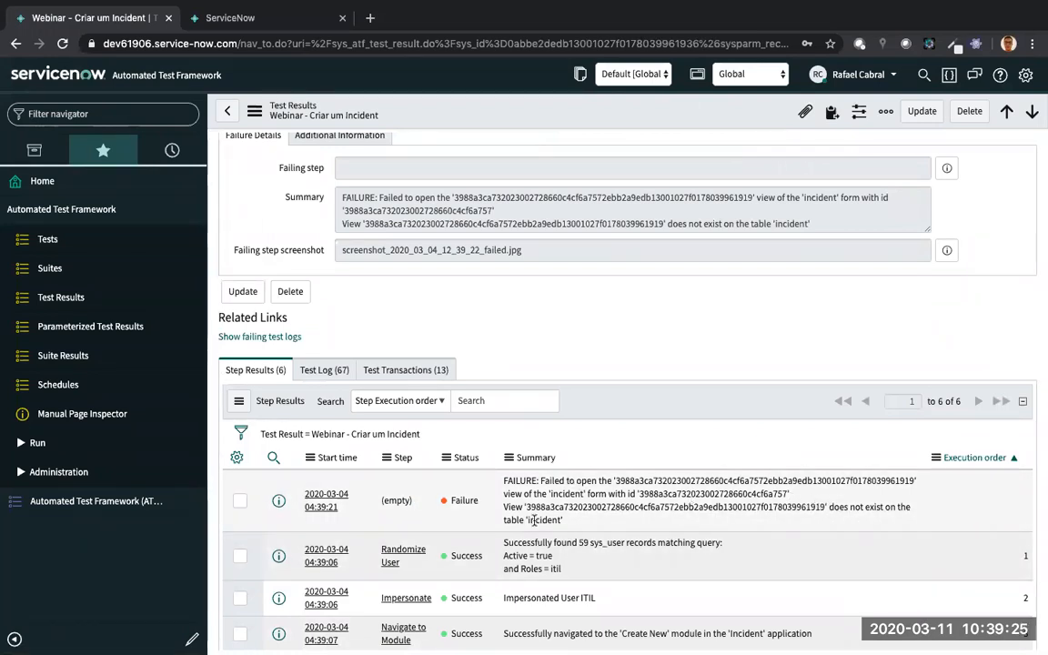
scroll(532, 520, down, 2)
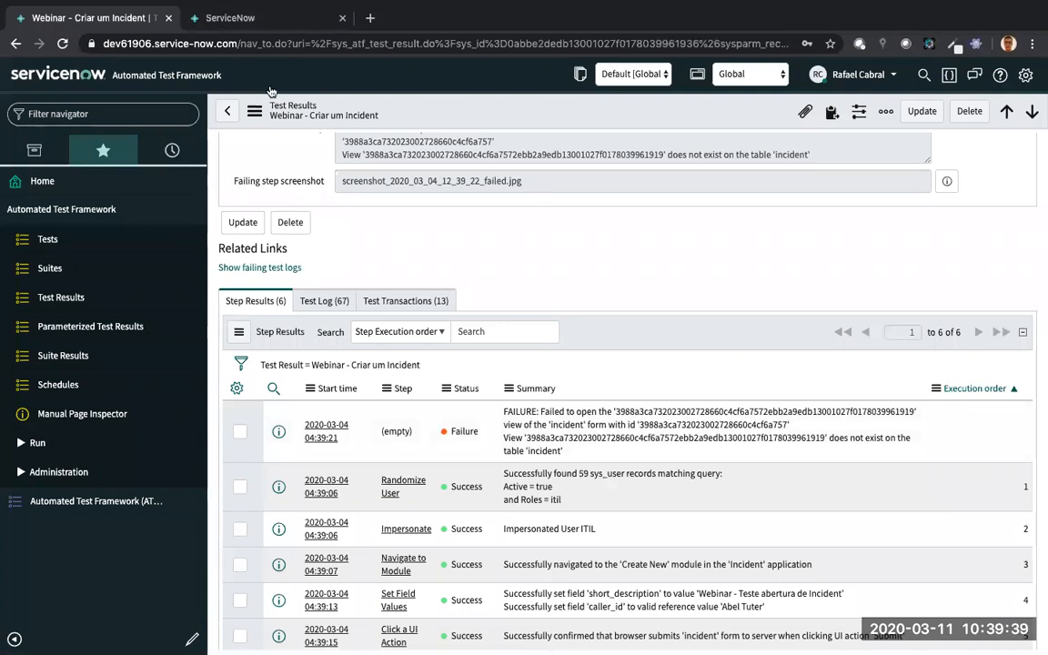
click(232, 20)
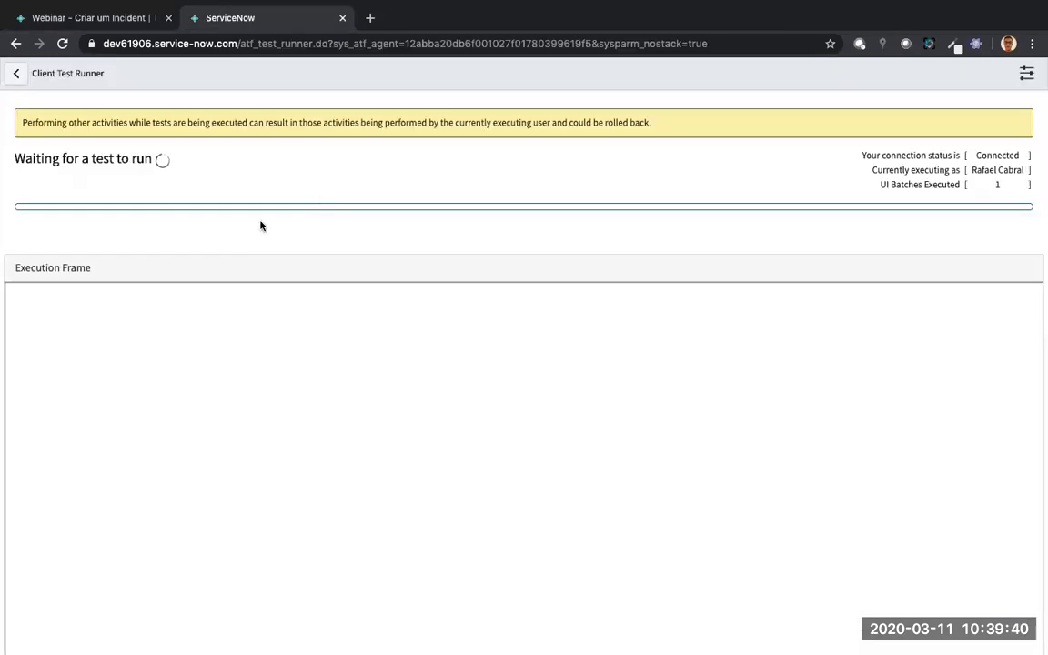
click(124, 24)
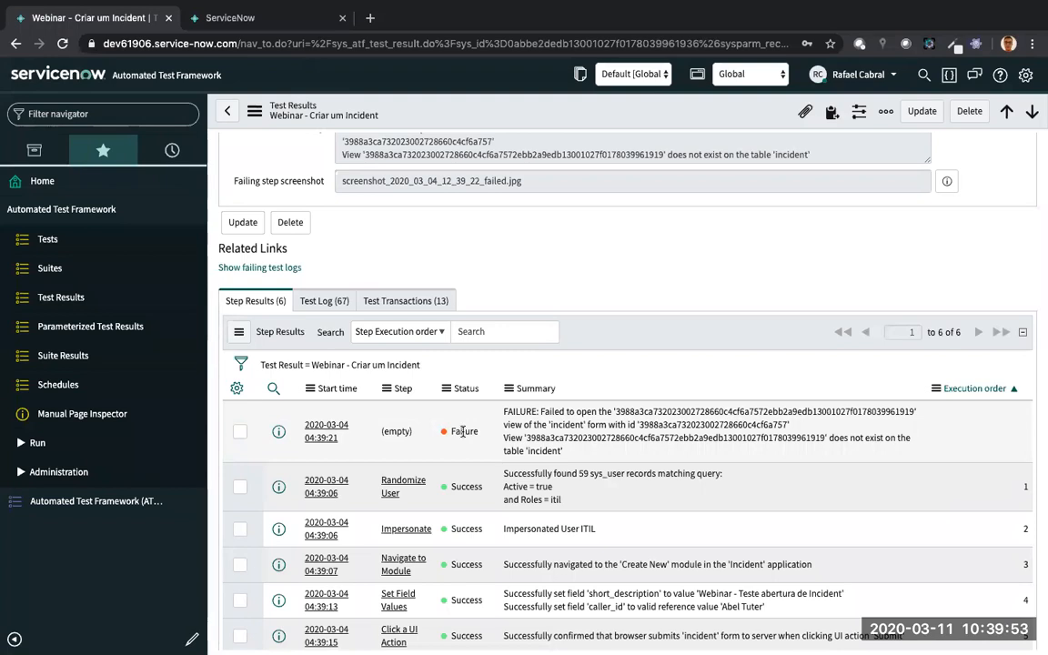
Examine the failed result's failure details, including its summary and failing step screenshot, against the status of each executed step.
scroll(541, 261, up, 3)
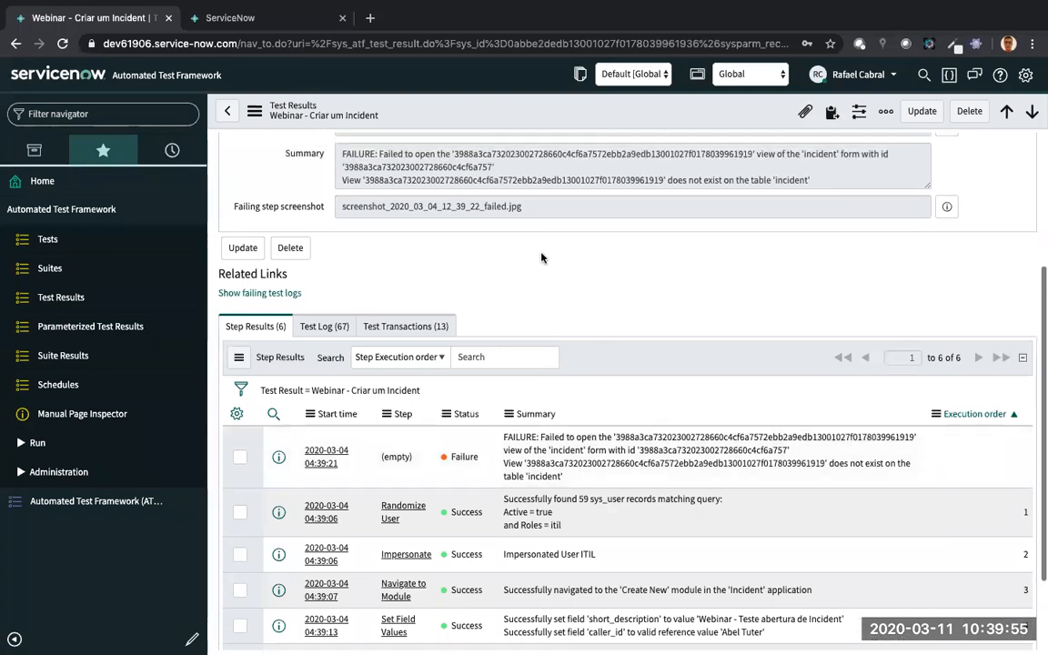
scroll(541, 262, up, 1)
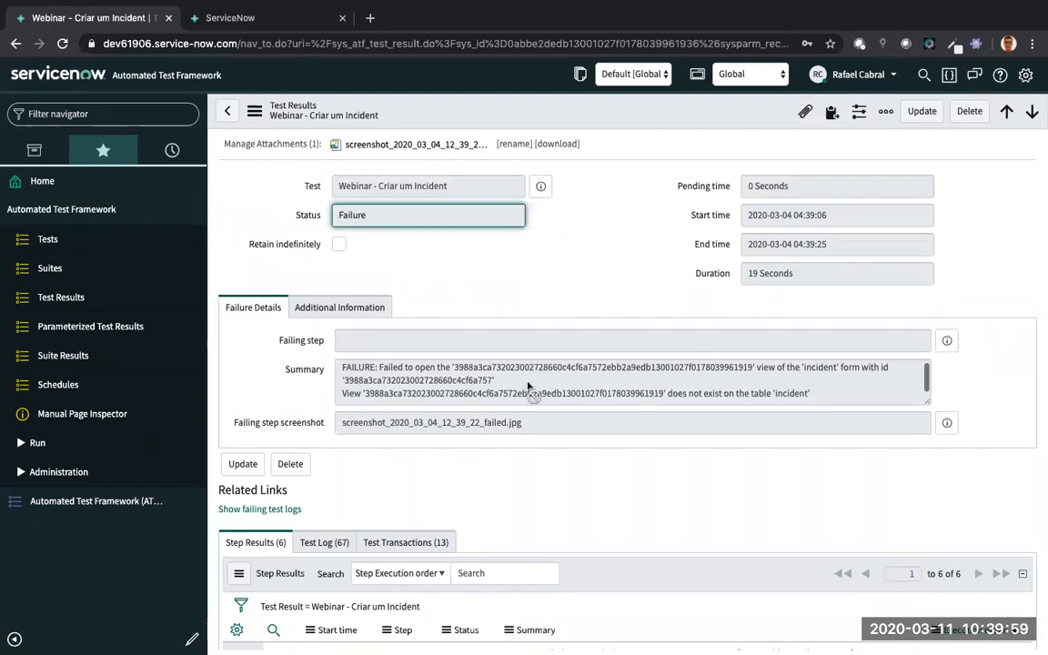
scroll(595, 520, down, 1)
scroll(595, 521, down, 2)
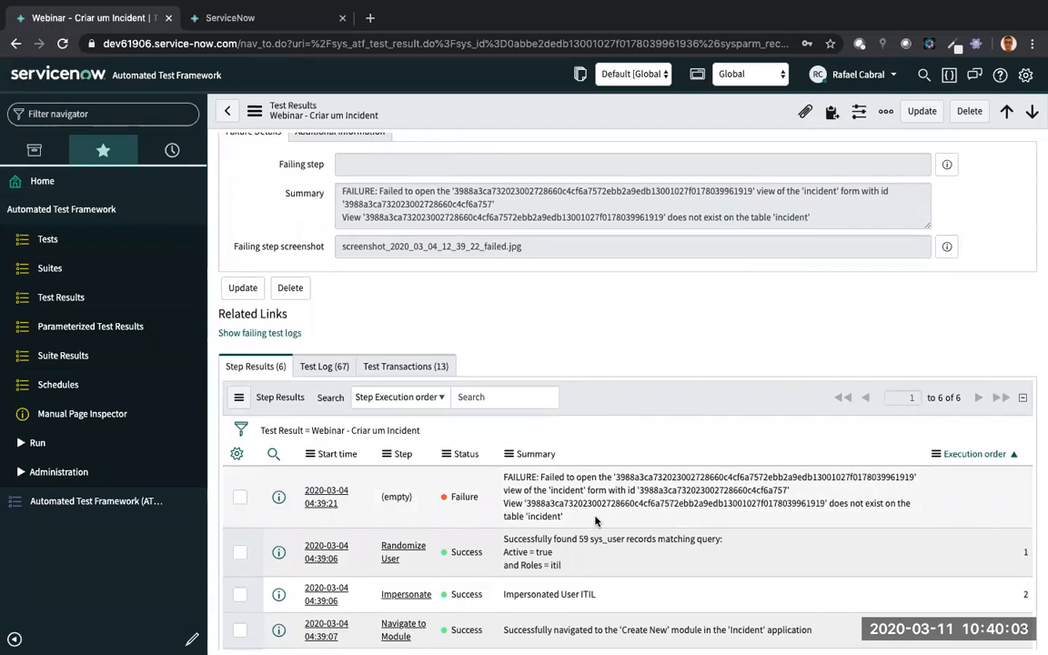
scroll(595, 520, down, 1)
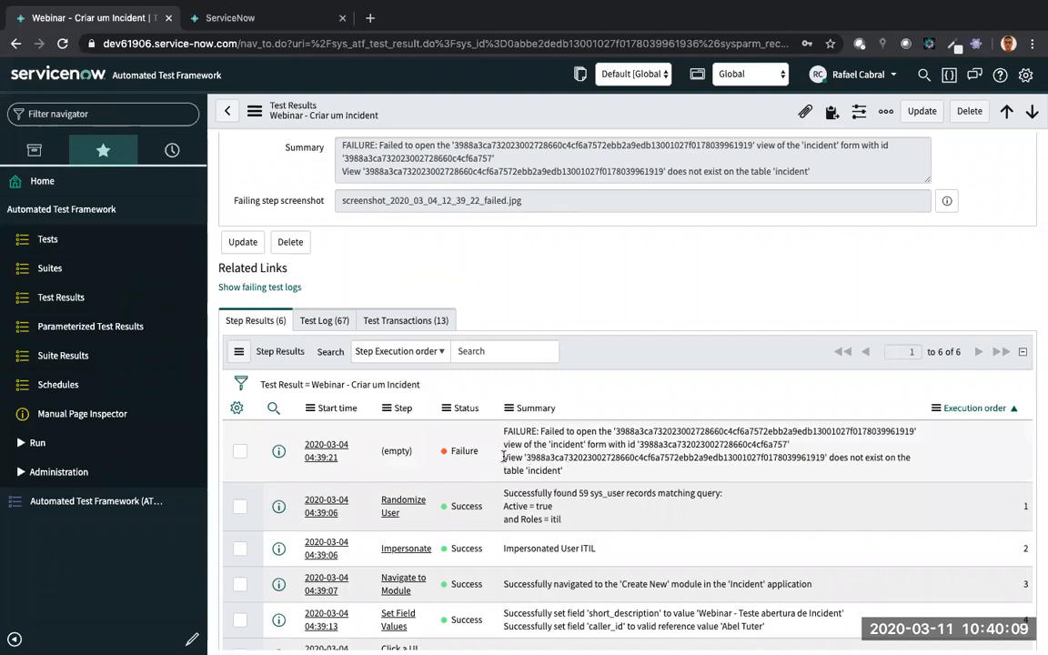
scroll(527, 469, down, 1)
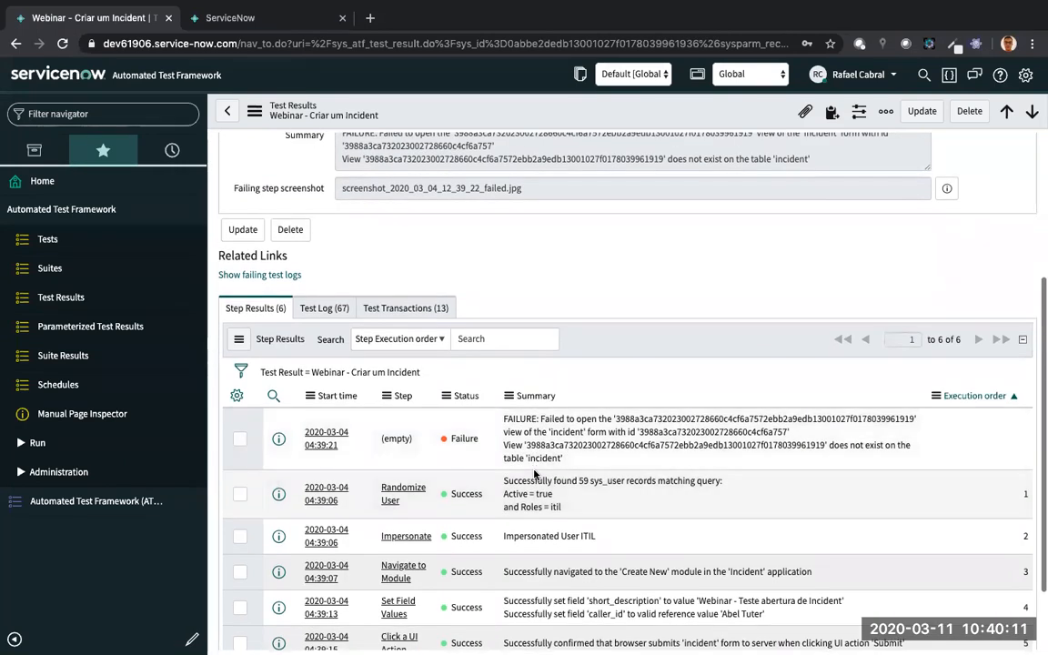
scroll(534, 474, down, 1)
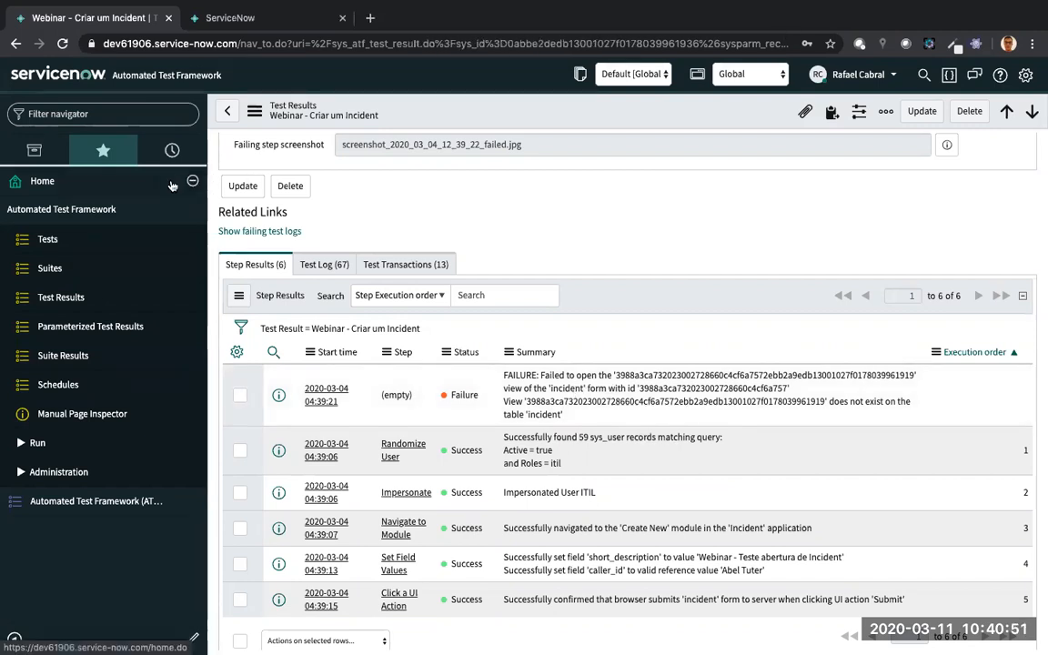
scroll(330, 189, up, 3)
scroll(331, 190, up, 2)
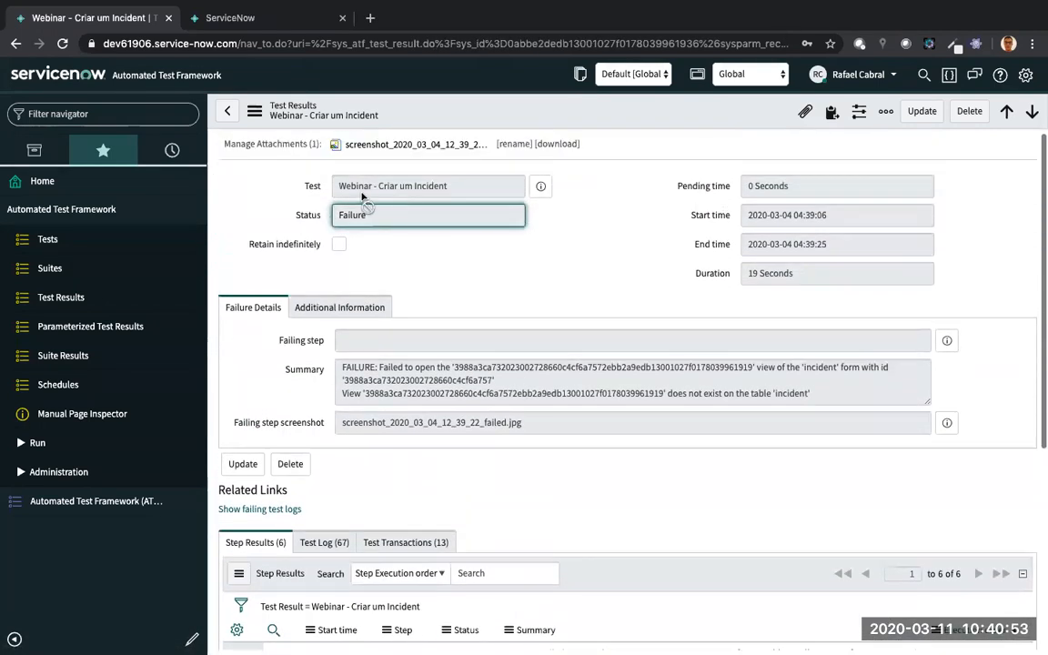
Create and save a new active suite schedule that runs daily at 02:00:00, keeping the name "My New Schedule".
click(65, 386)
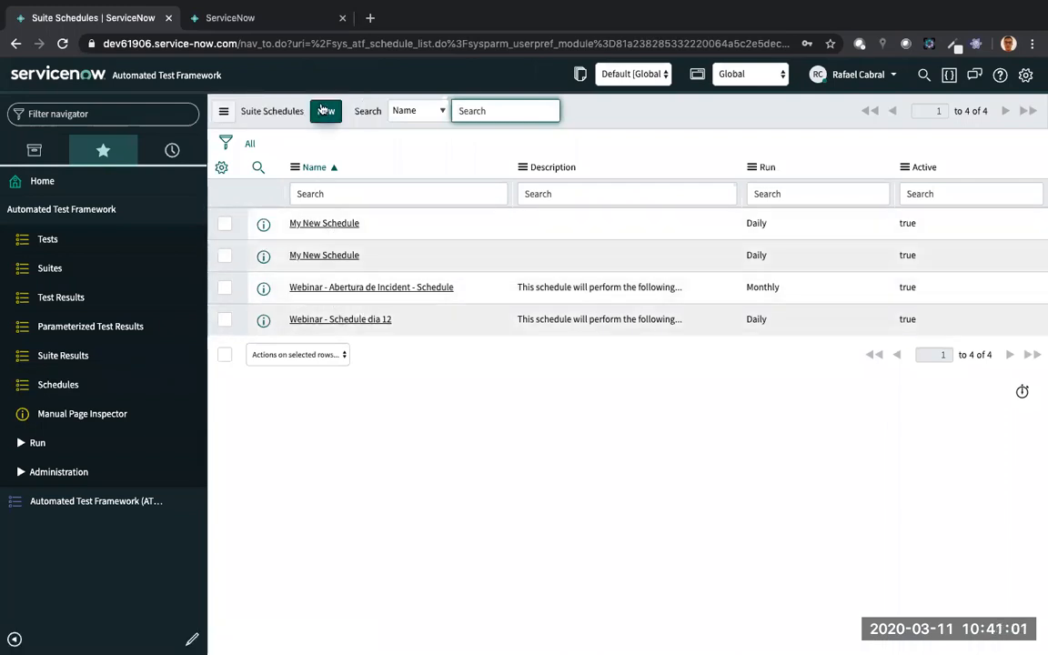
click(324, 112)
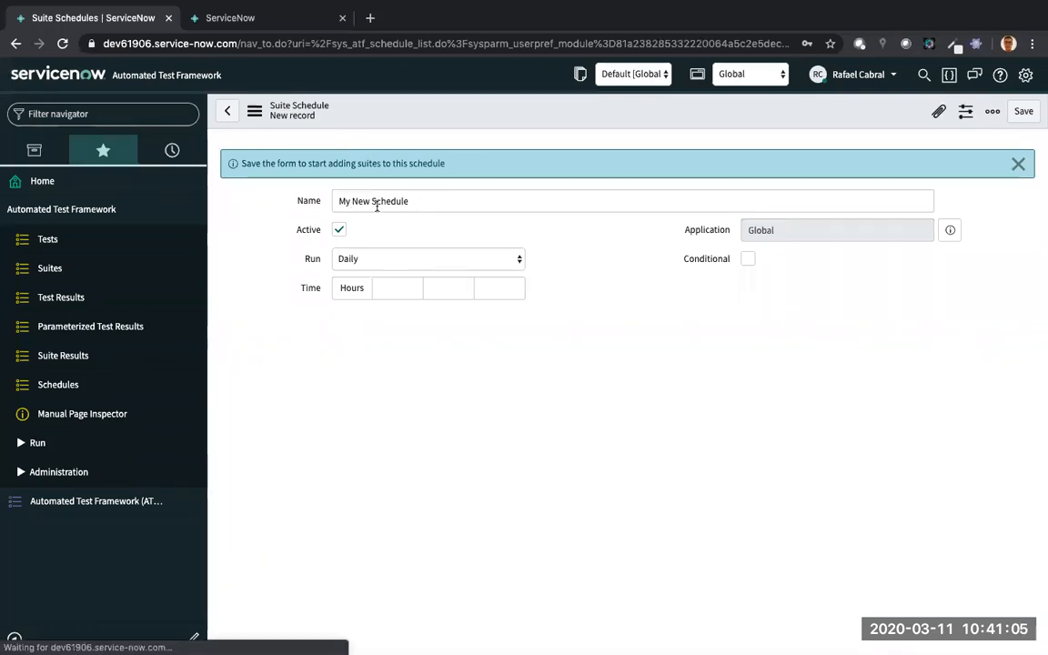
click(441, 260)
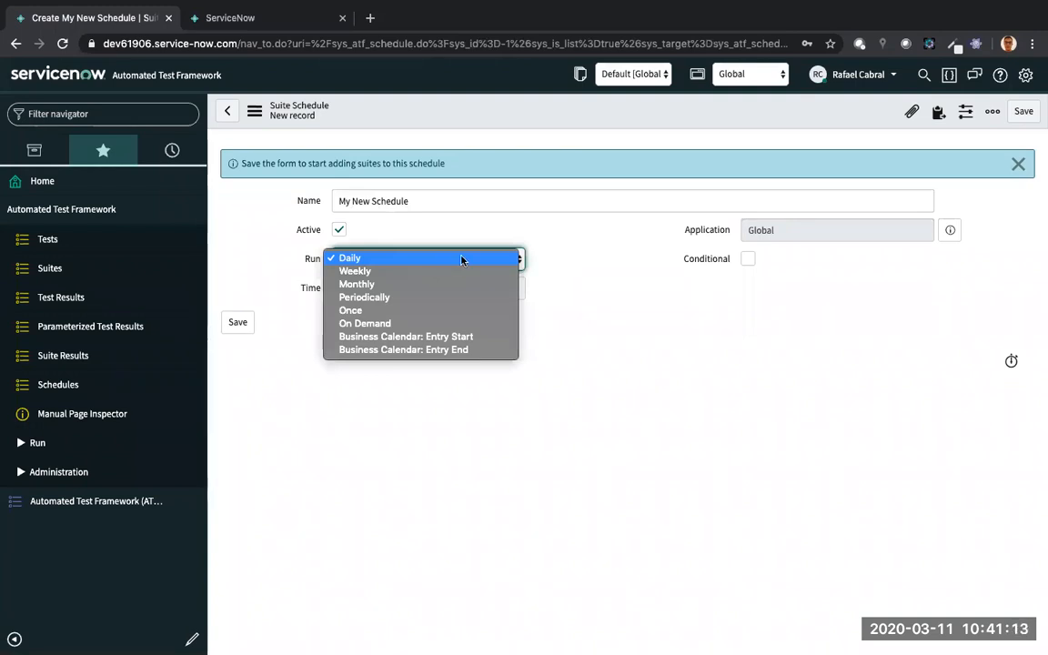
click(623, 268)
click(384, 288)
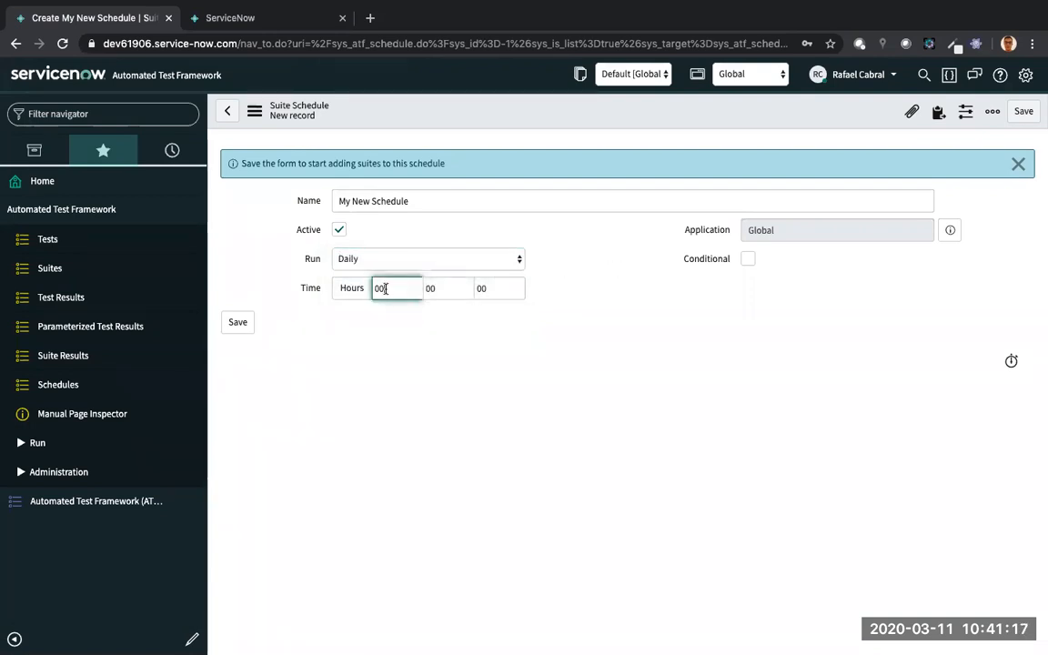
key(BackSpace)
key(BackSpace)
click(376, 371)
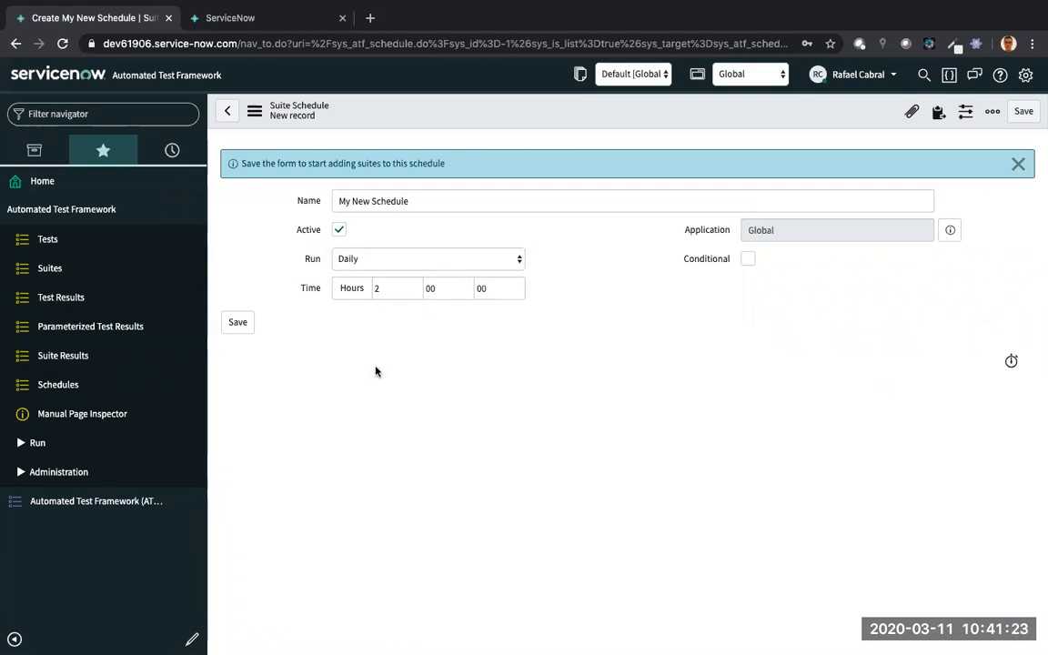
click(236, 323)
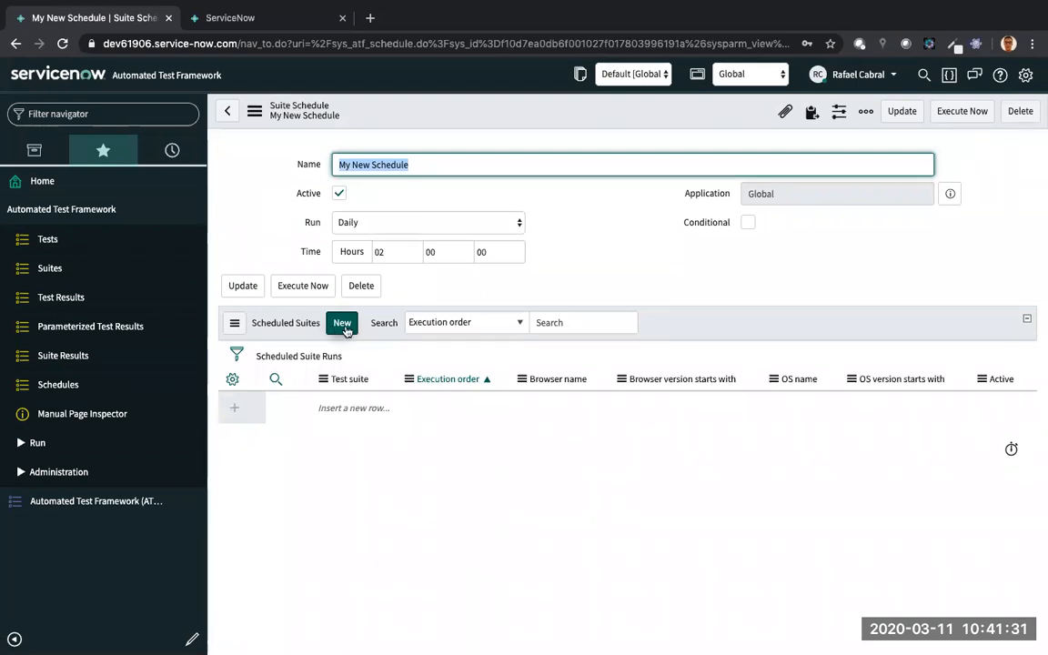
Start a new scheduled suite run for the schedule with test suite "Webinar - Criar um Incident" and execution order 1.
click(343, 324)
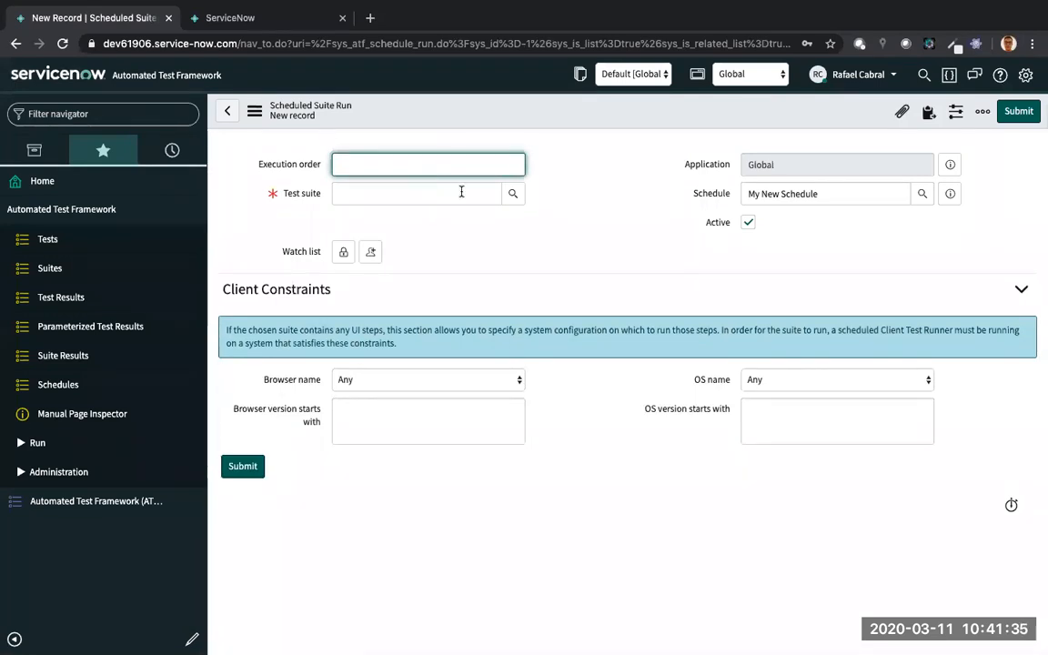
click(461, 192)
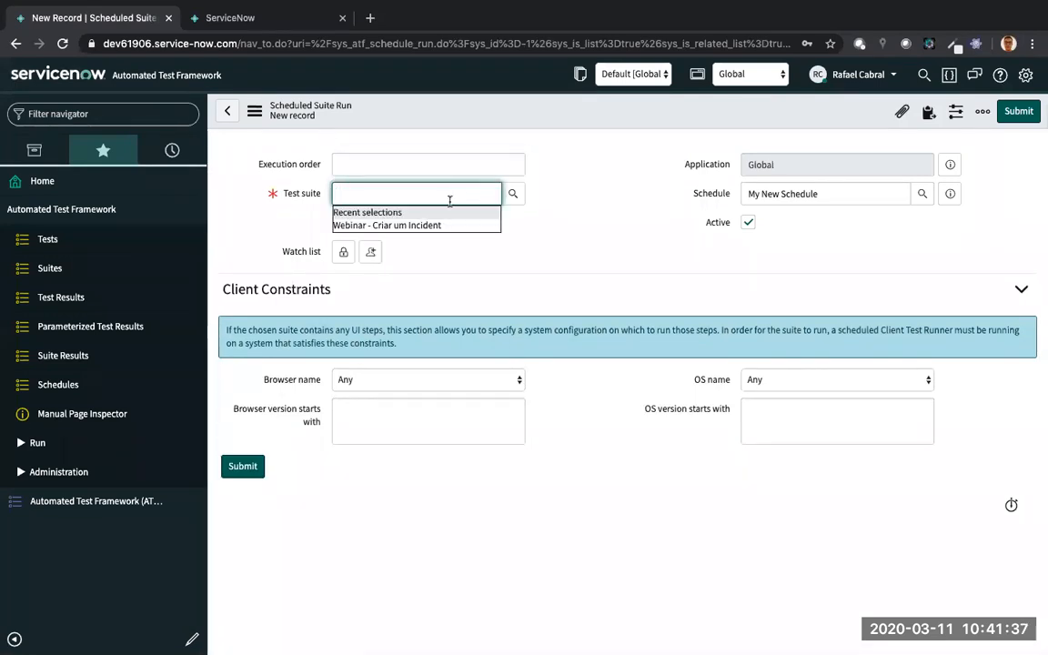
click(418, 225)
click(401, 164)
text(0)
click(591, 169)
click(513, 160)
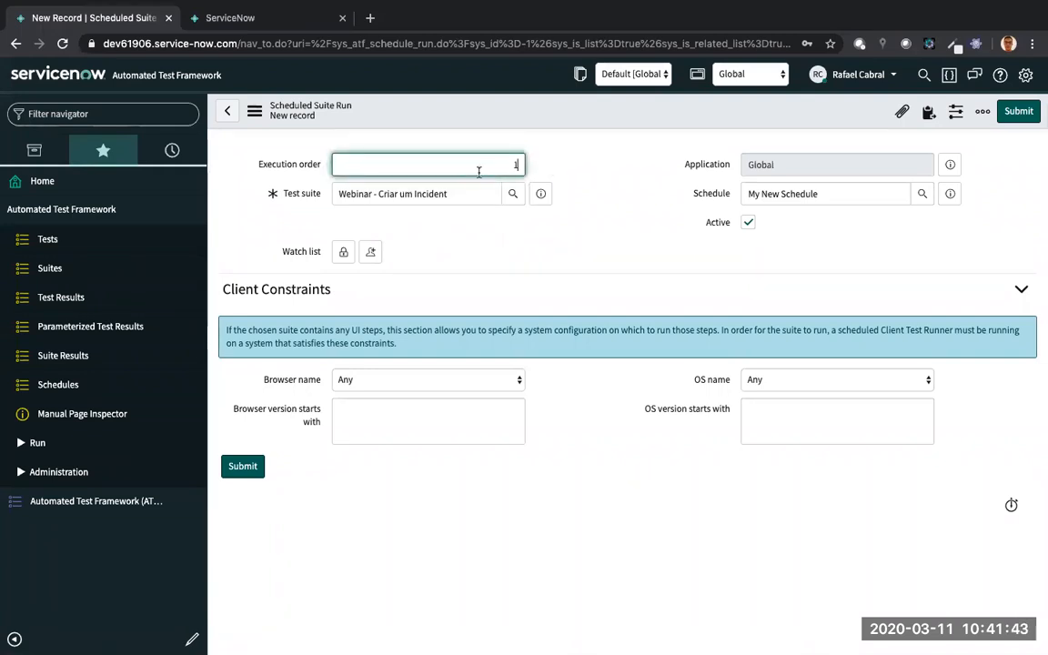
Reselect "Webinar - Criar um Incident" as the scheduled run's test suite and add the current user to its watch list.
click(461, 191)
click(513, 194)
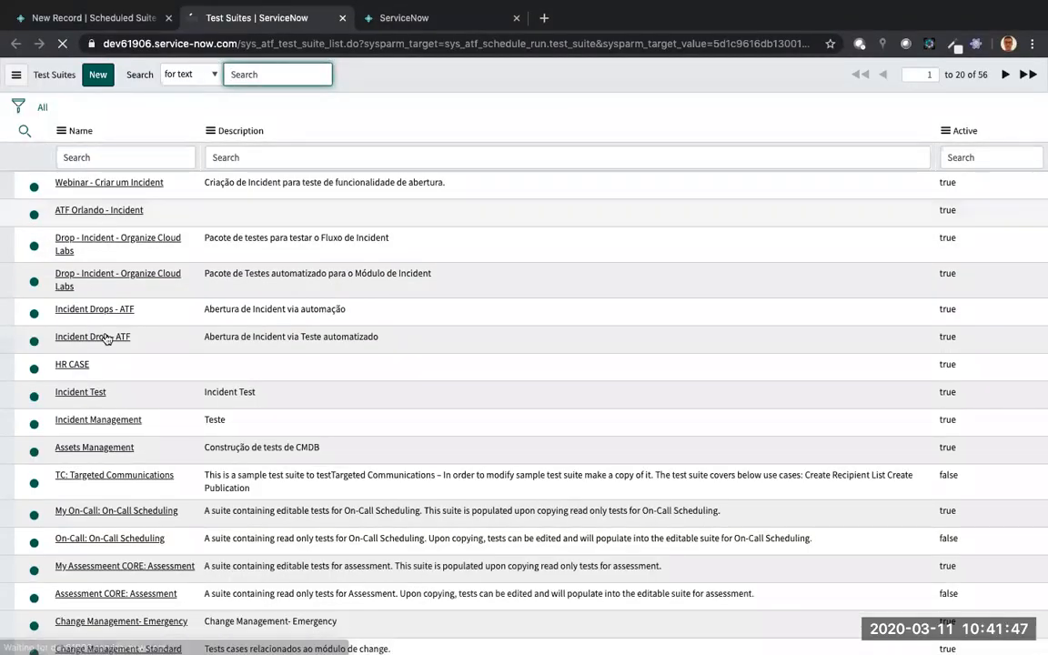
click(108, 184)
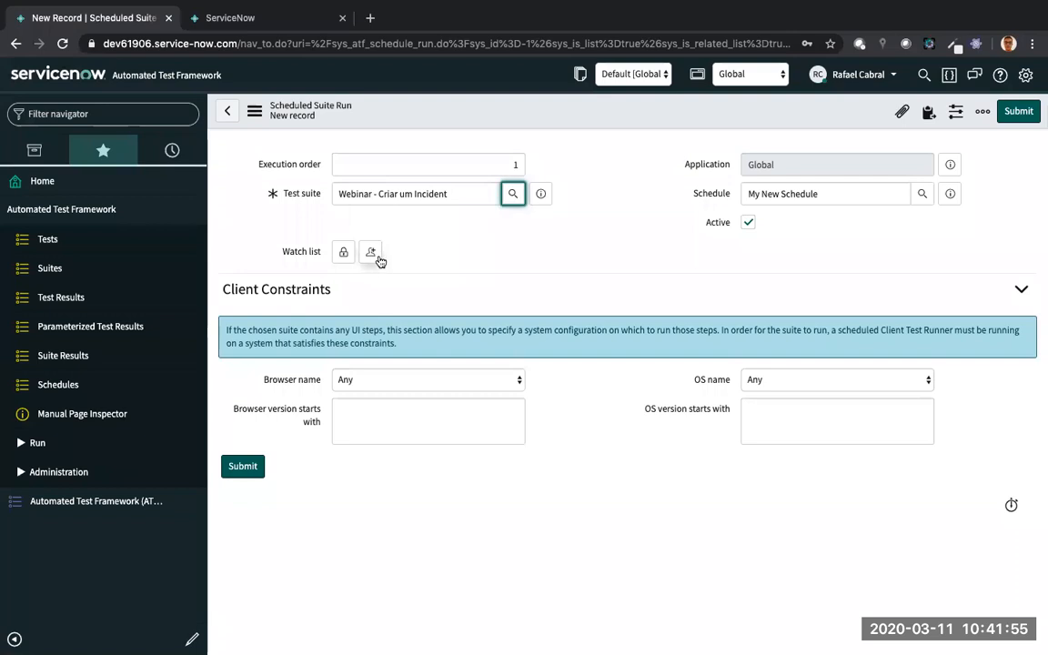
click(370, 254)
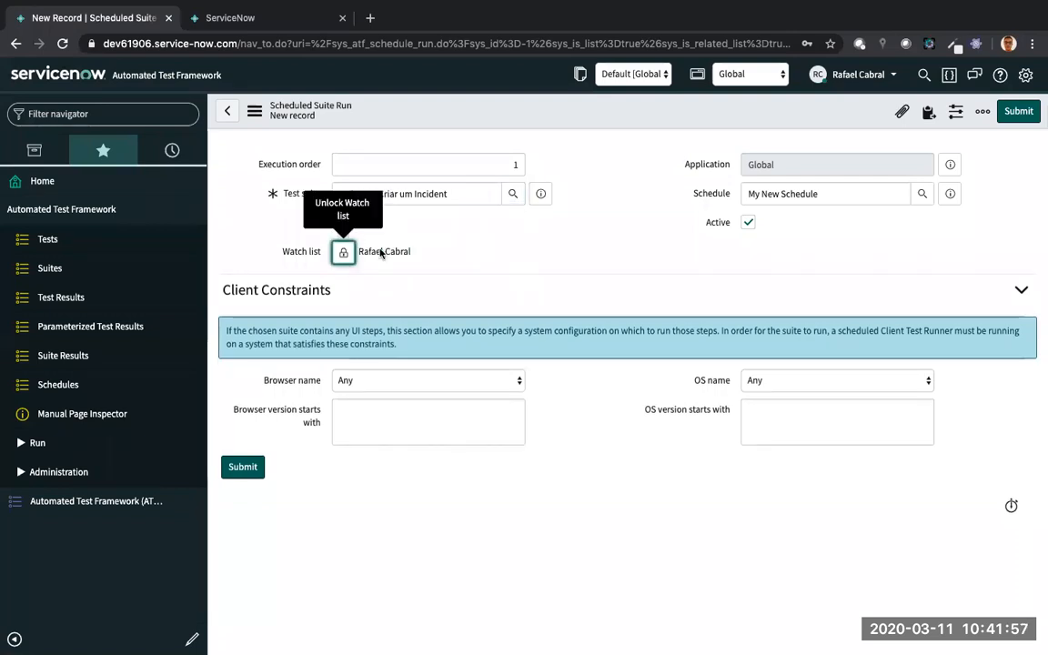
click(344, 255)
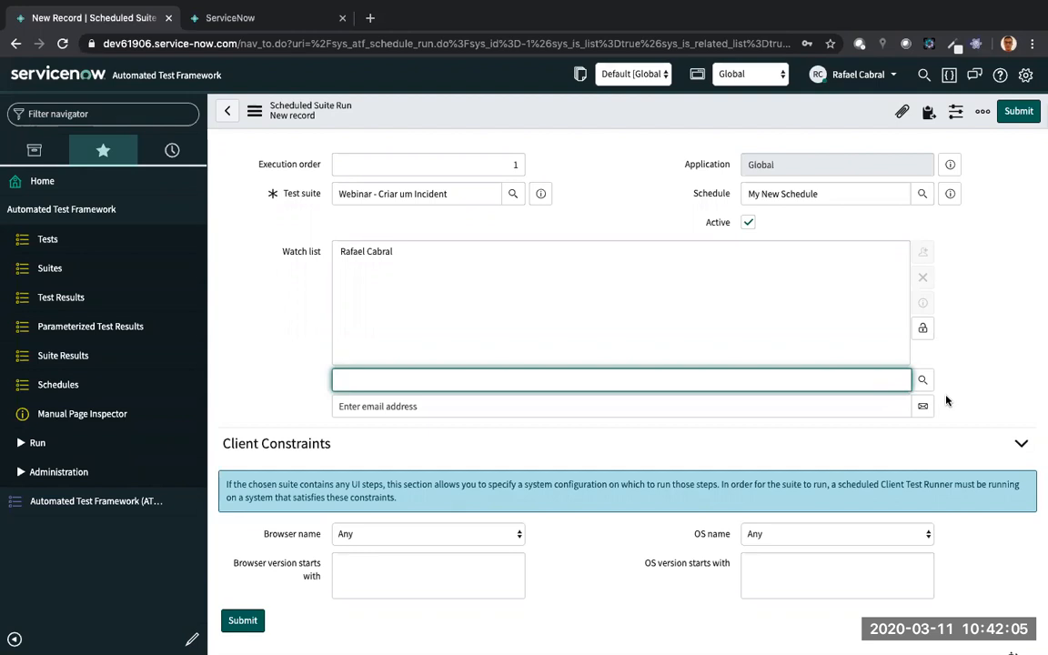
click(923, 329)
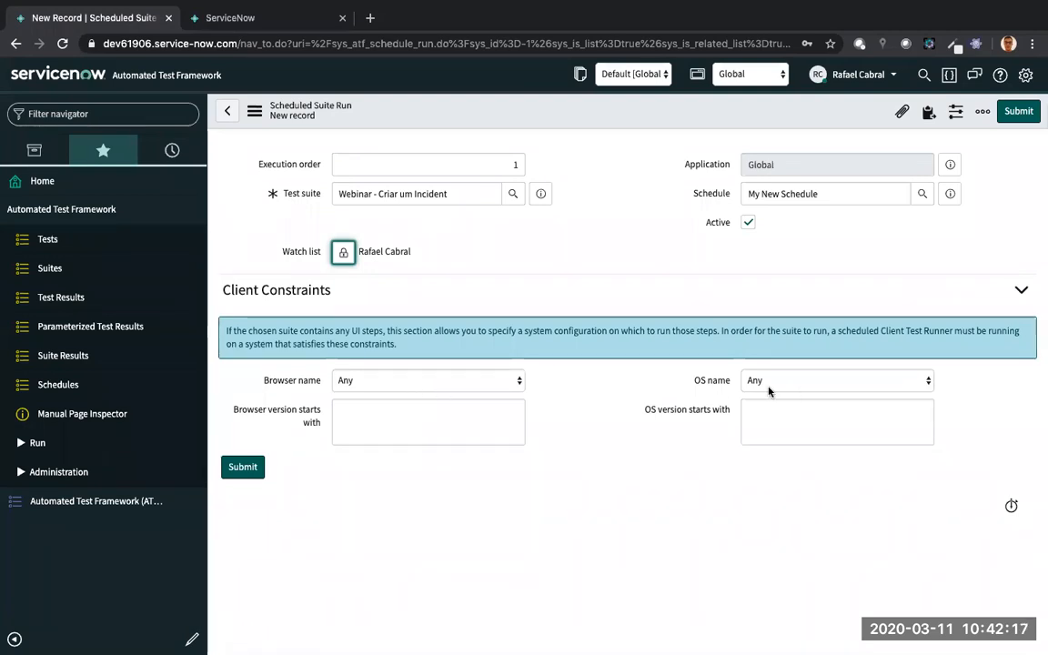
Check the browser name choices, keep the browser constraint at Any, and submit the scheduled suite run.
click(484, 381)
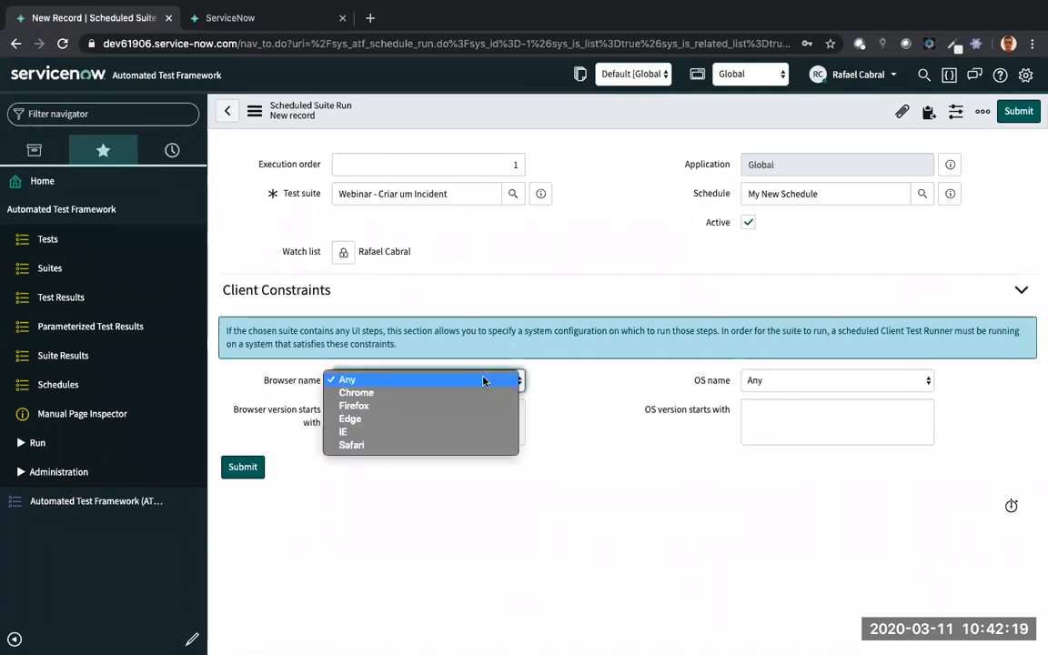
click(575, 374)
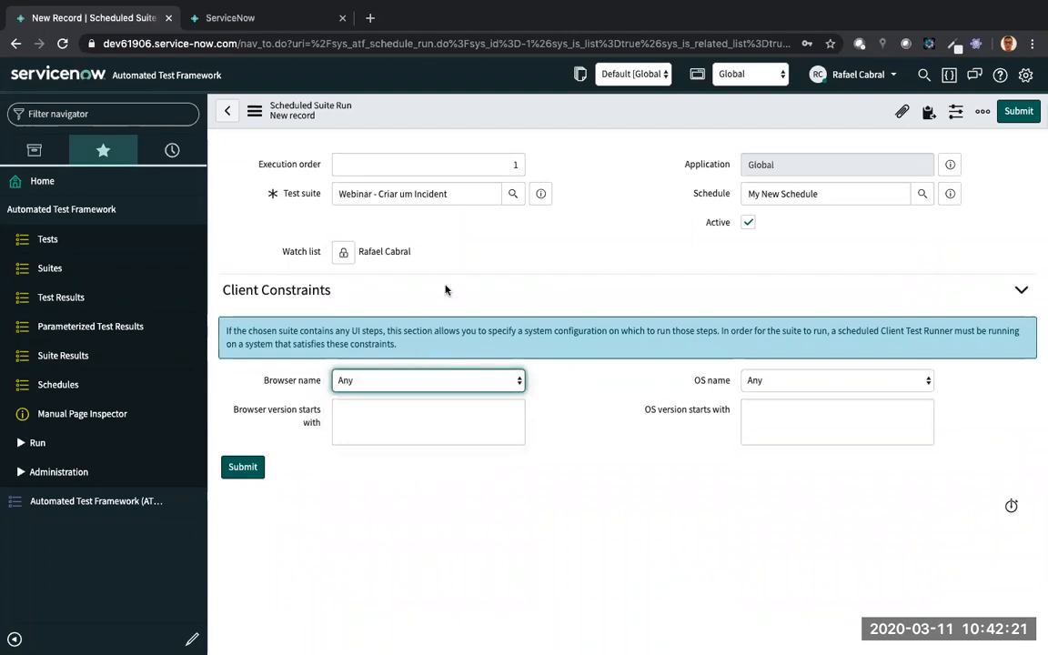
click(243, 466)
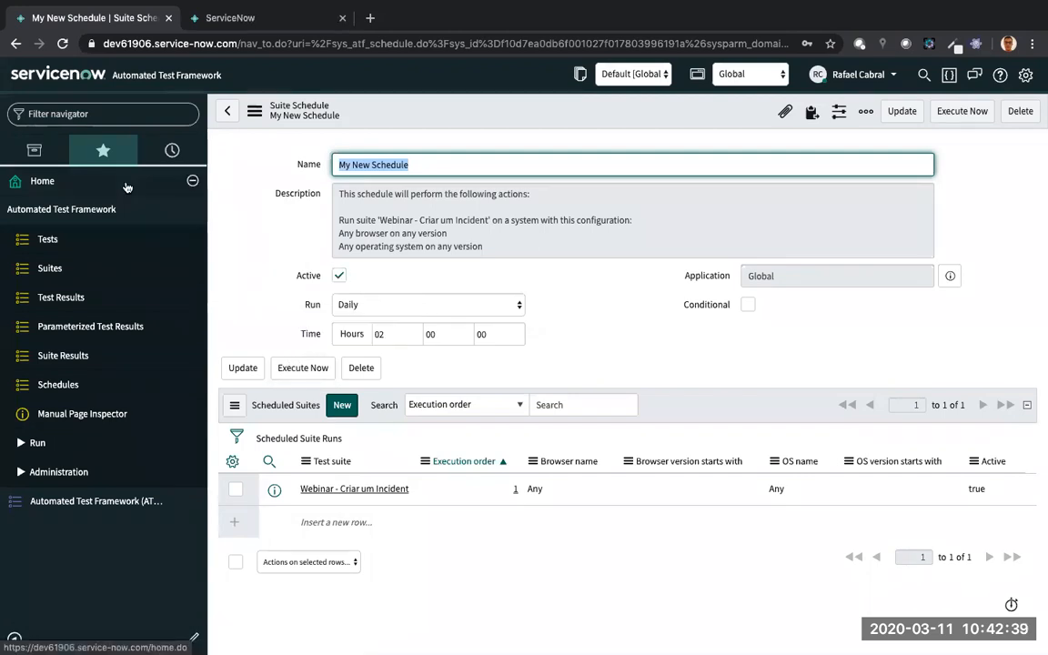
Open the Automated Test Framework home dashboard, collapse the navigator, review the list of failed test results, and return to the dashboard.
click(28, 80)
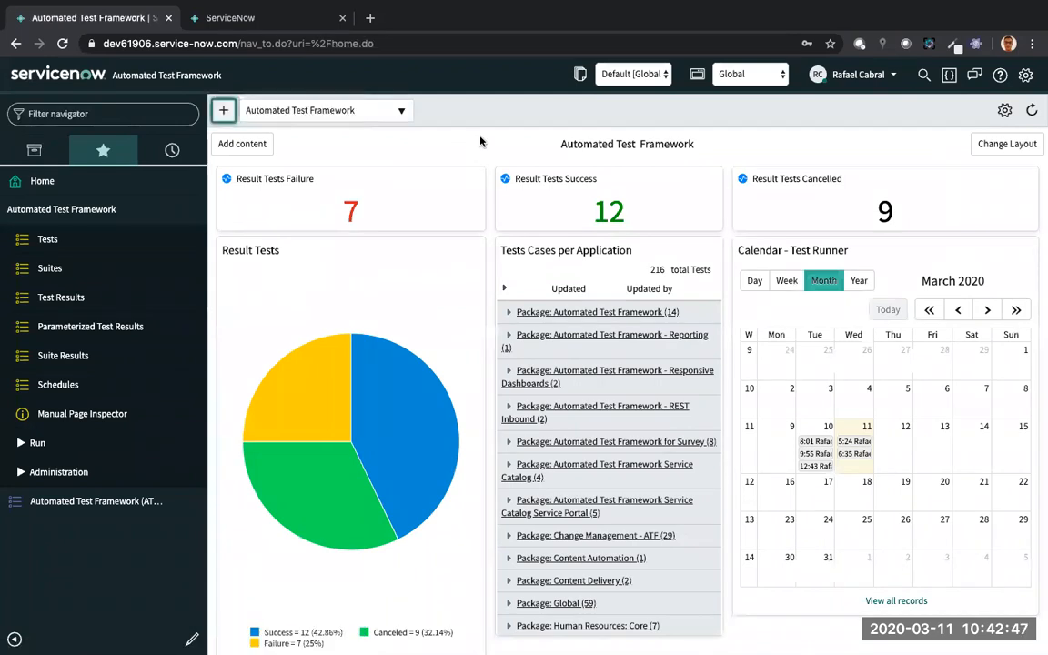
mouse_move(291, 391)
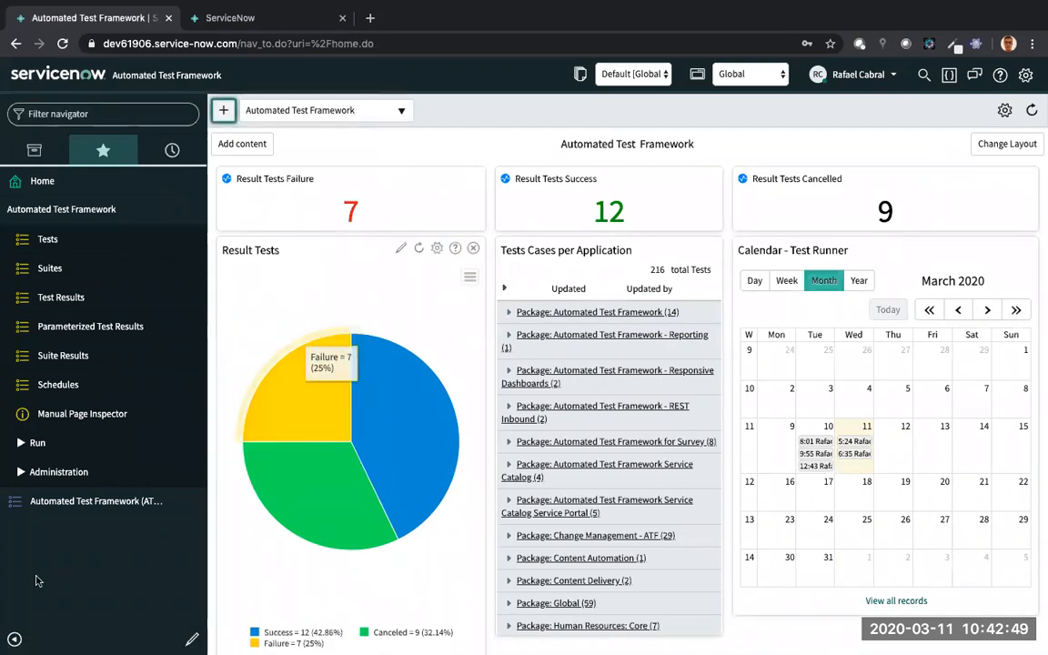
click(15, 640)
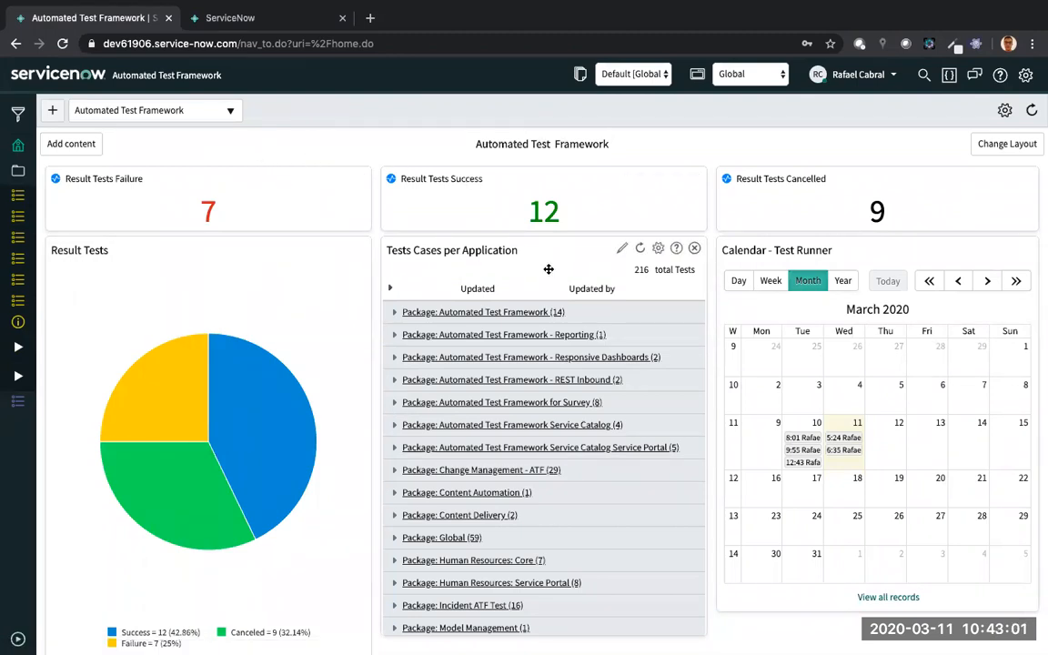
click(208, 213)
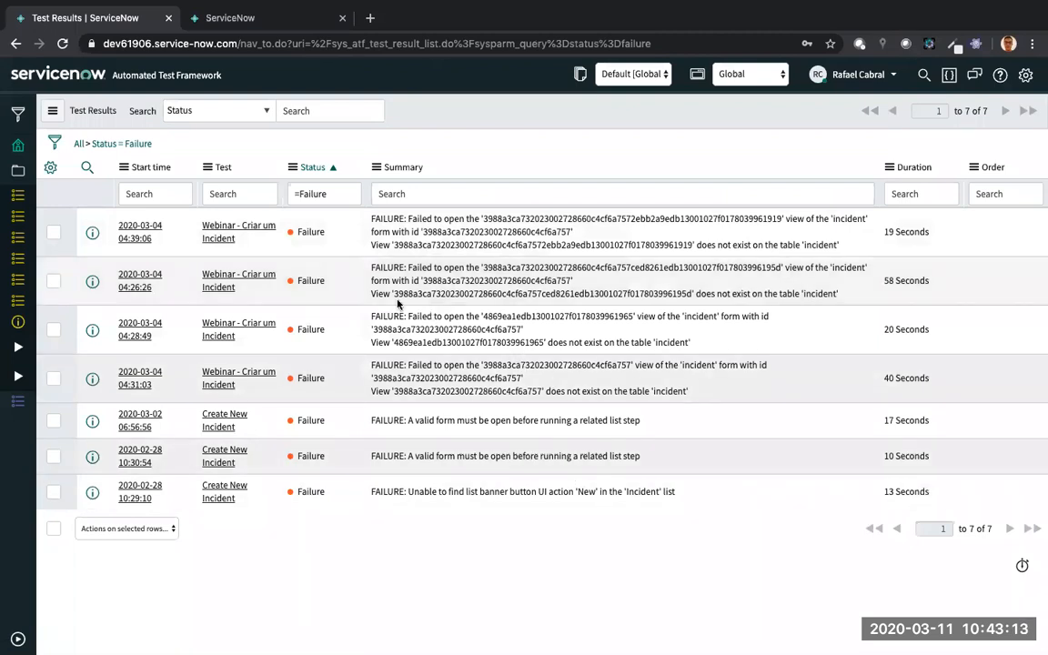
click(30, 84)
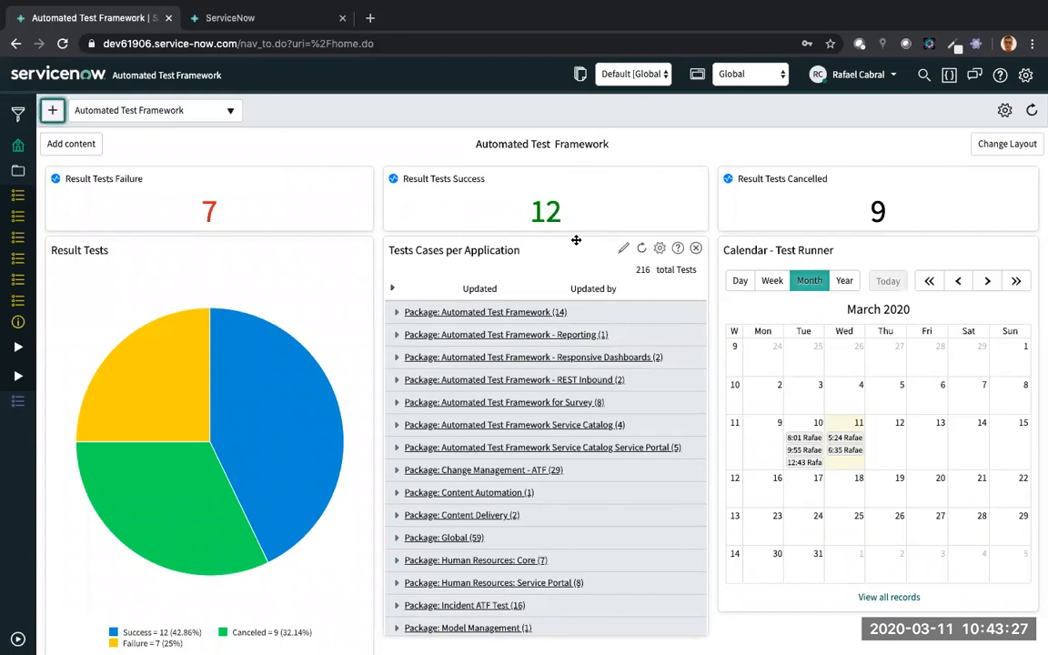
Examine the dashboard's result tests chart, the test cases grouped by application package, and the test runner calendar.
scroll(543, 309, down, 1)
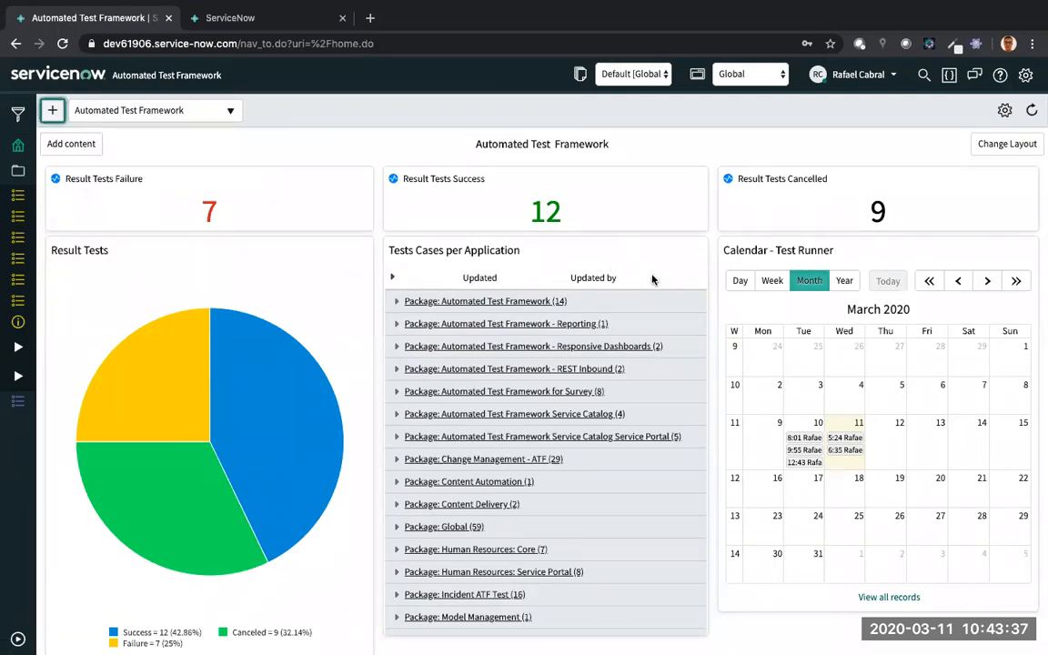
mouse_move(262, 377)
scroll(262, 377, down, 1)
scroll(262, 377, down, 1)
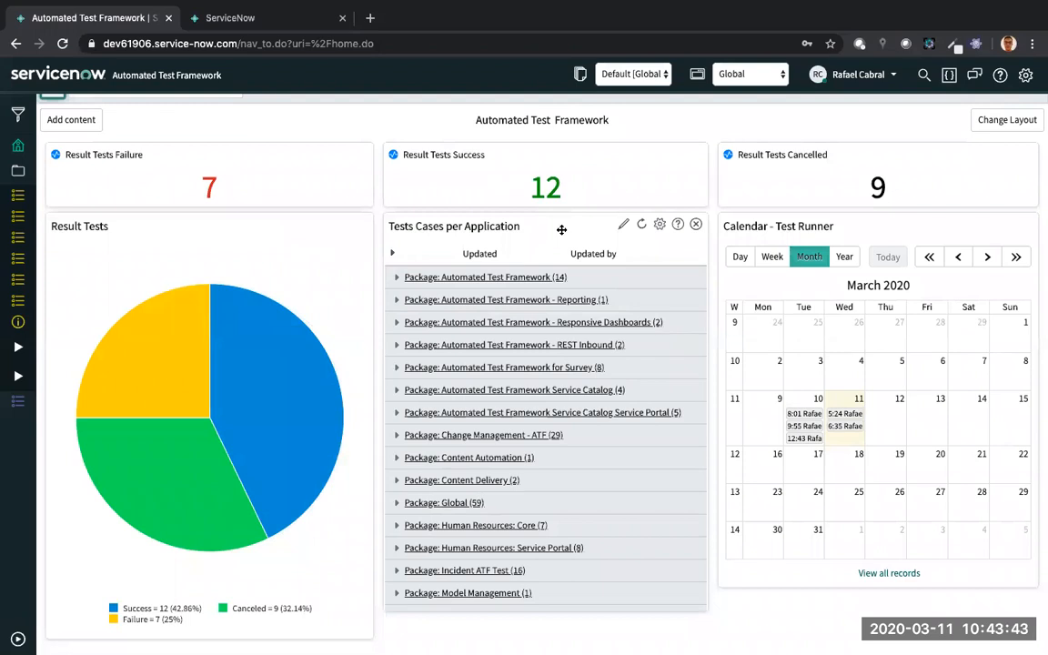
scroll(327, 328, down, 3)
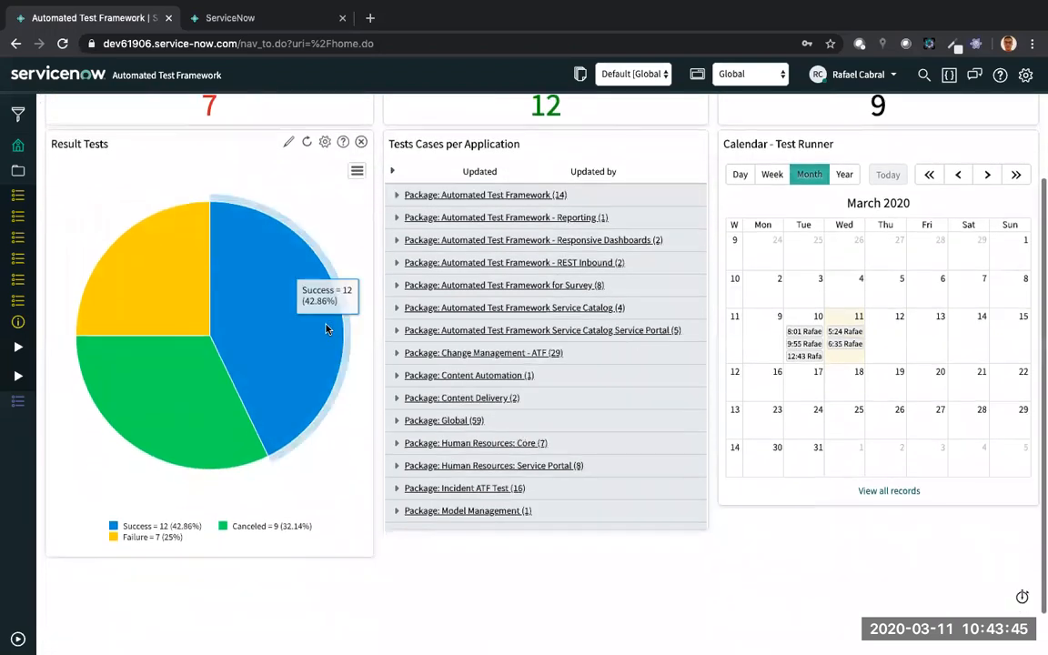
scroll(546, 323, down, 2)
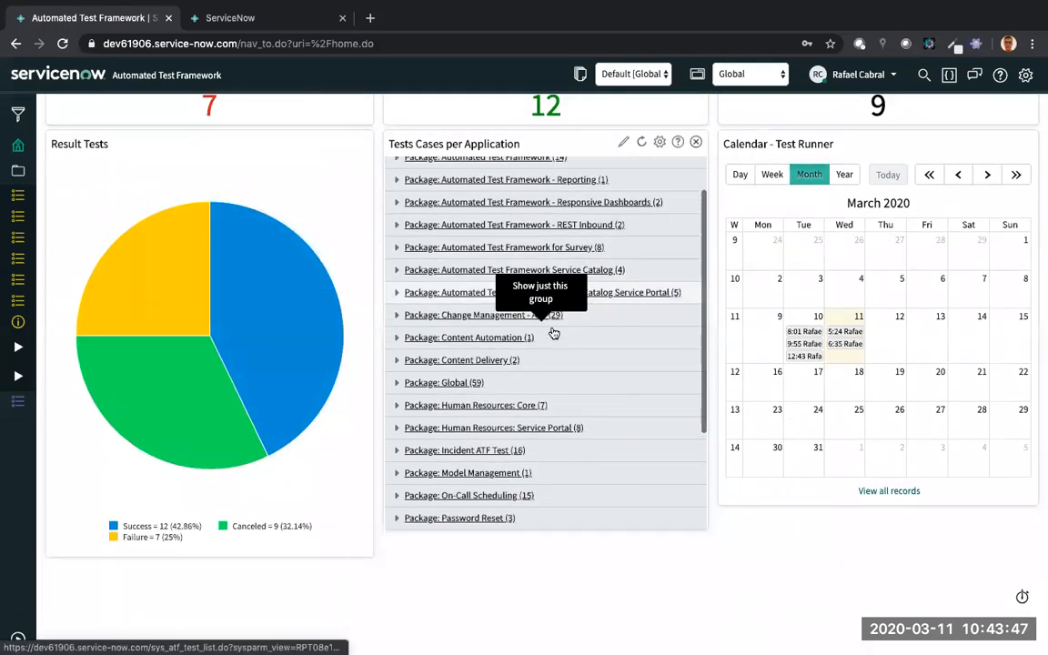
scroll(553, 332, up, 3)
scroll(554, 332, up, 2)
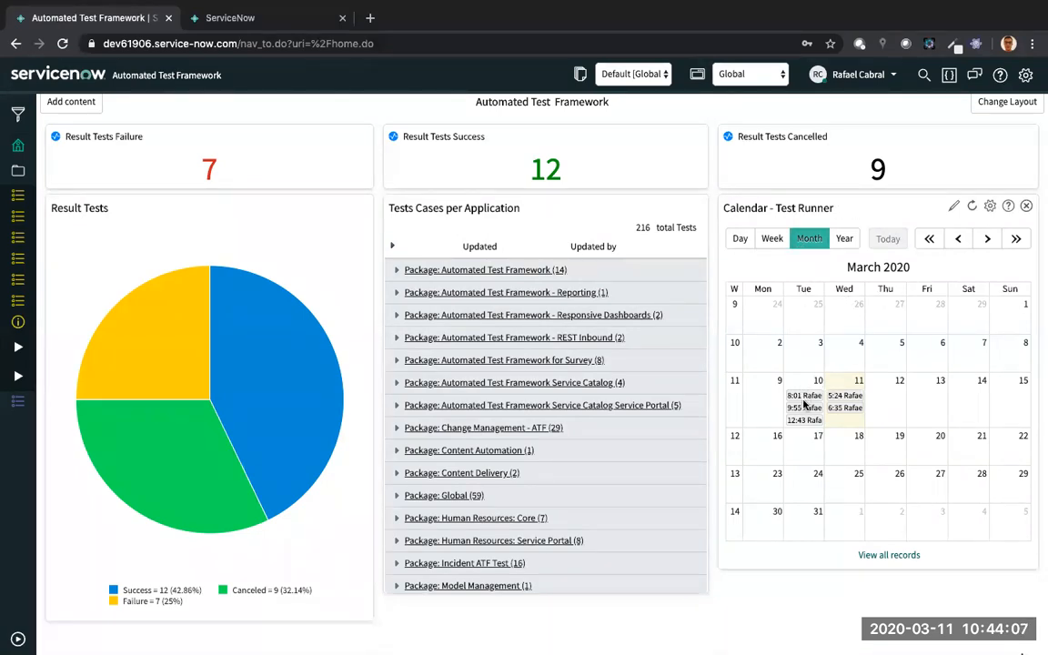
Inspect a March 11 test runner record from the calendar, return to the dashboard, and show the calendar by day.
click(841, 408)
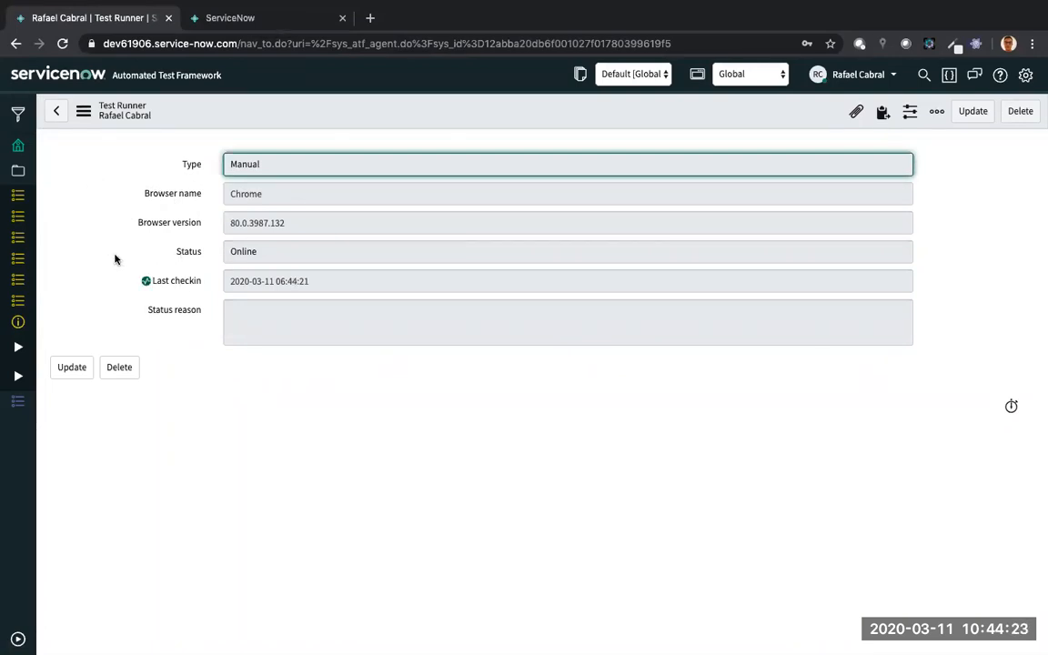
click(55, 112)
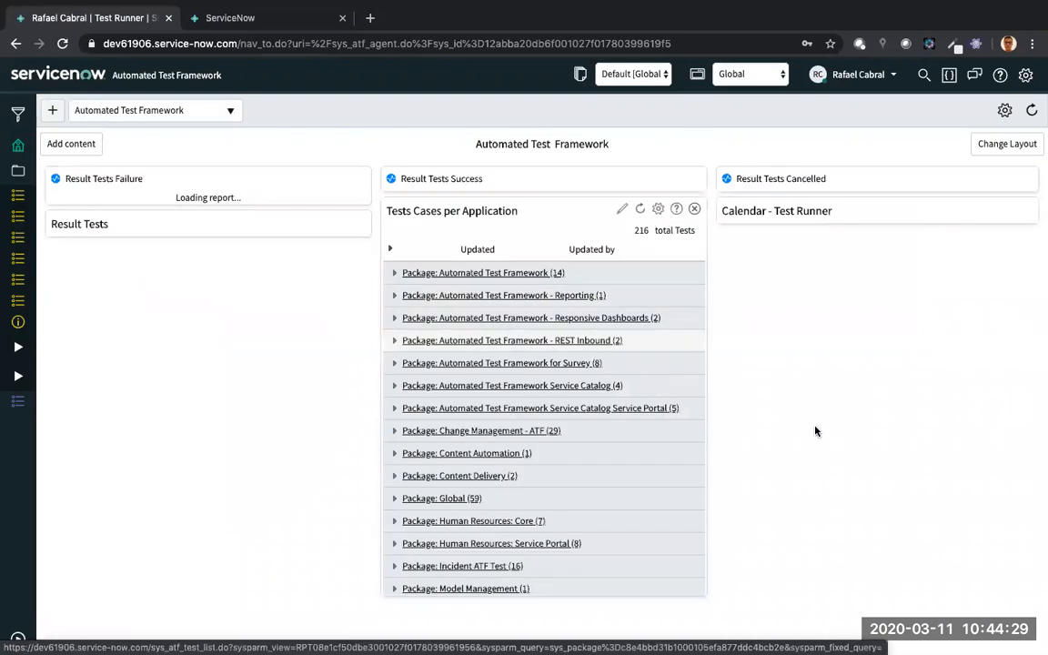
scroll(844, 400, down, 2)
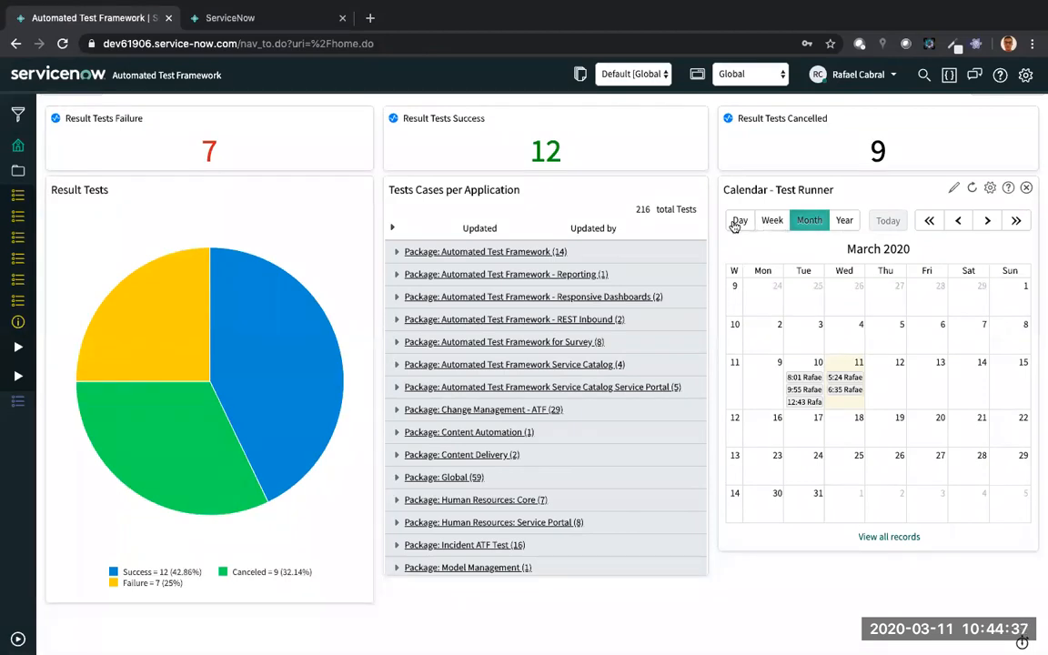
click(738, 223)
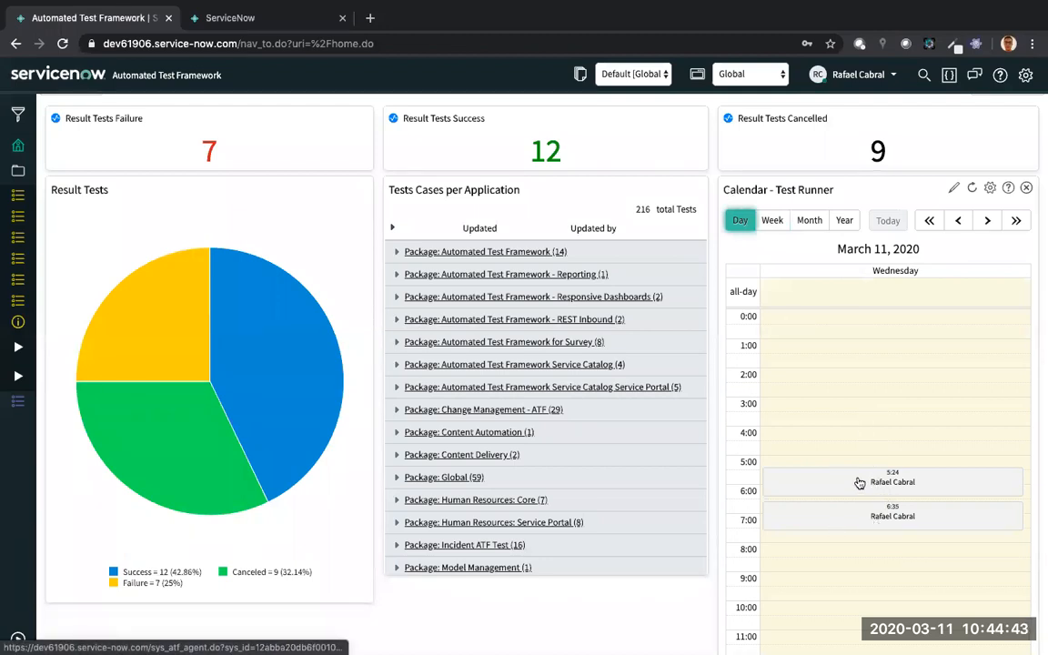
scroll(665, 235, up, 1)
scroll(665, 235, up, 2)
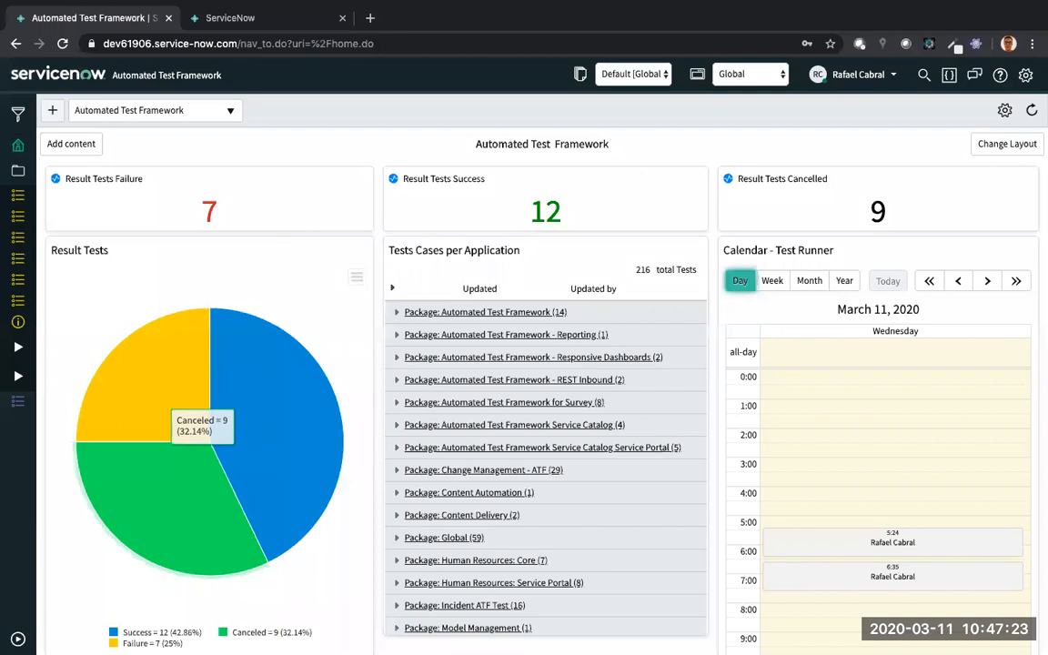
Open the "Webinar - Criar um Incident" test's steps and review the step categories available for a new test step, without adding one.
click(18, 639)
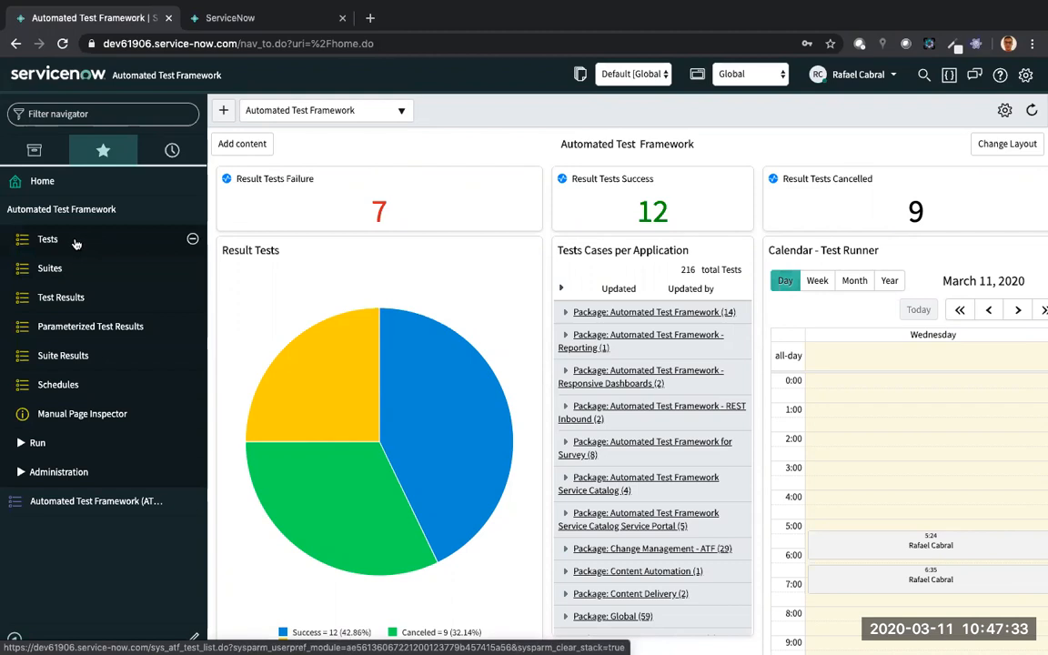
click(134, 240)
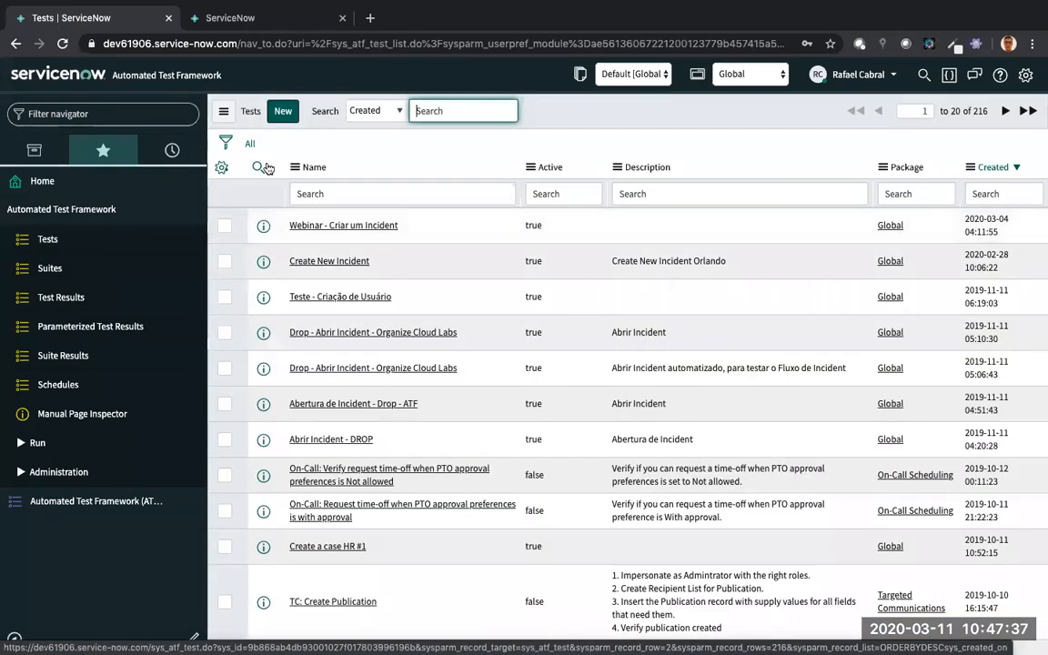
click(335, 225)
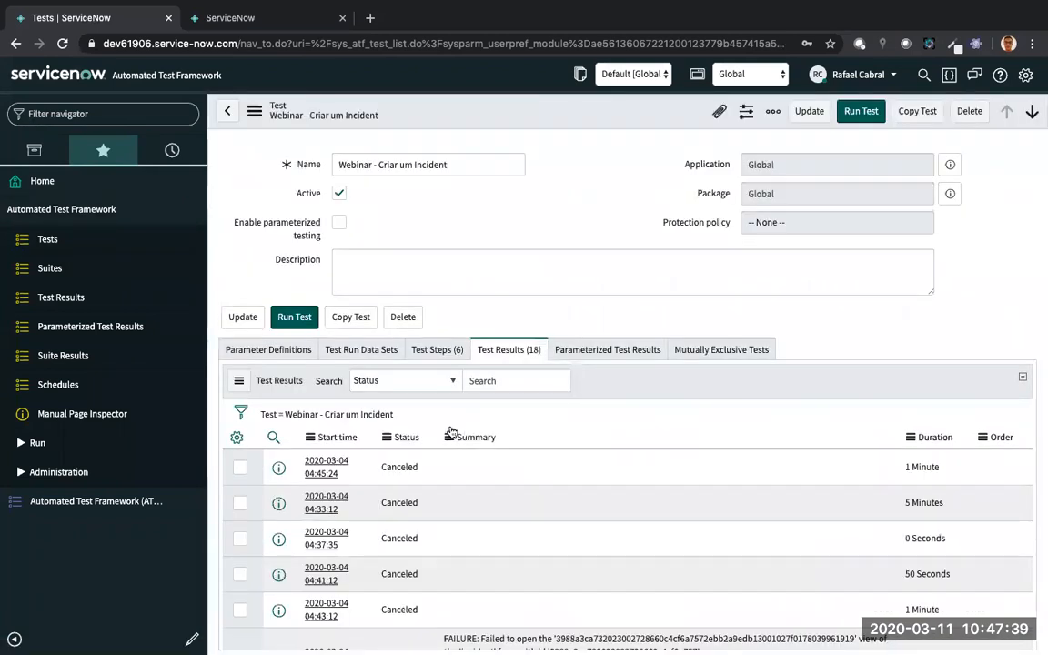
click(260, 351)
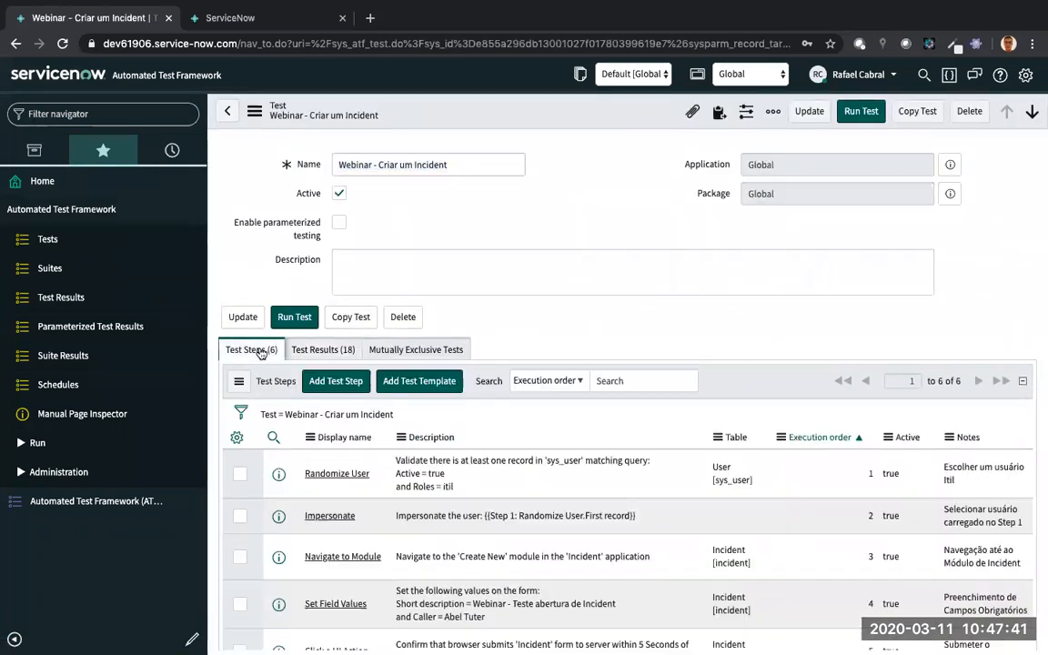
click(337, 381)
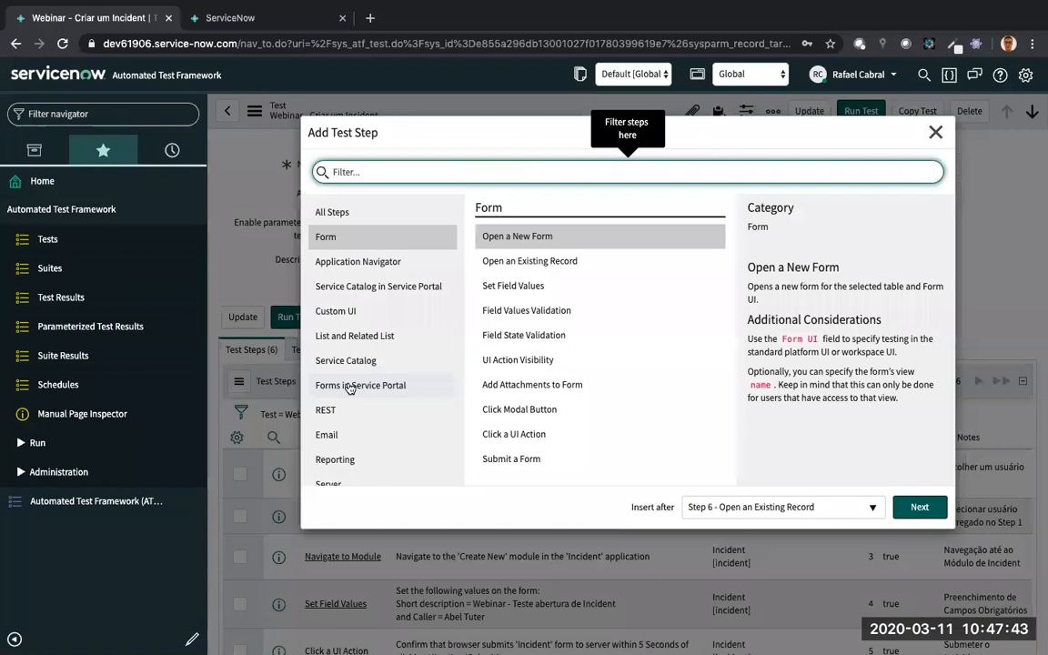
scroll(383, 346, down, 1)
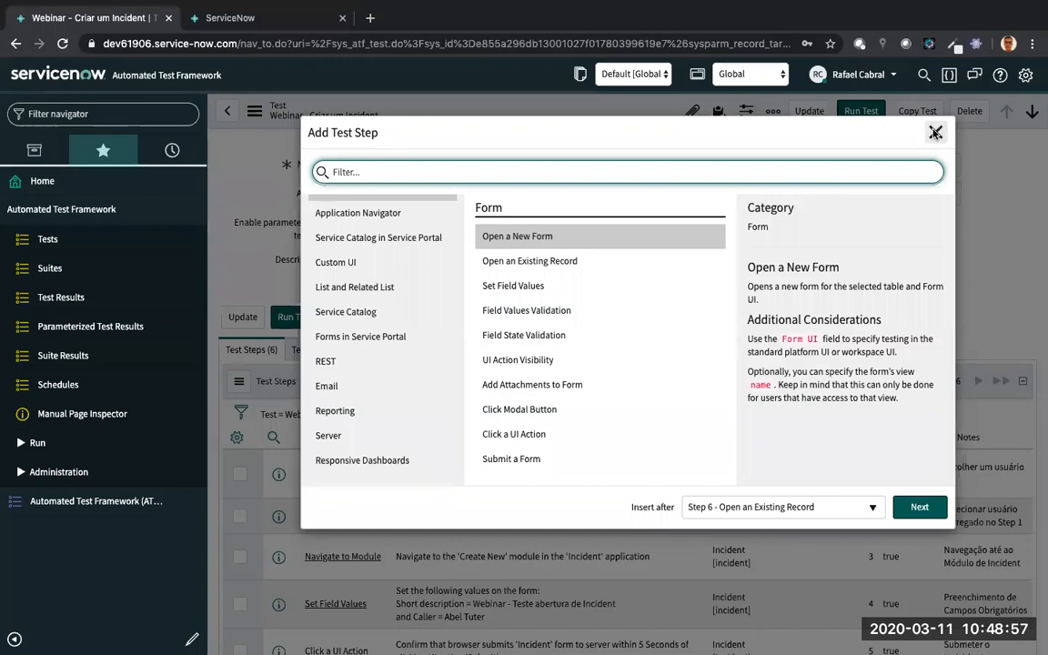
click(934, 134)
Filter the navigator for "Plugi" and open the Plugins module under System Definition.
click(122, 116)
text(Pl)
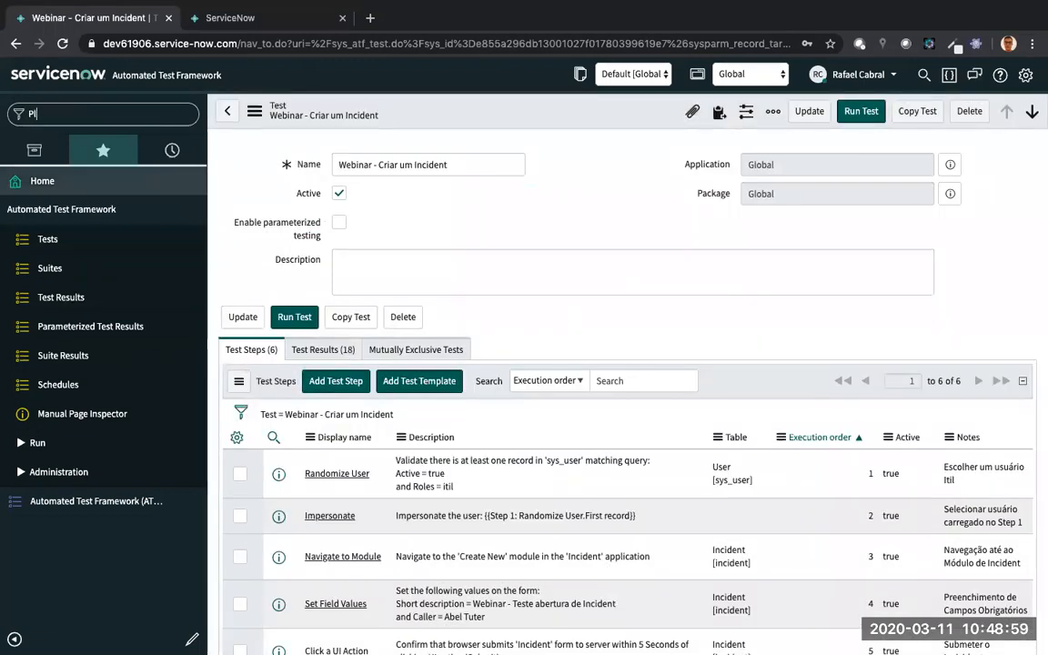
text(ugi)
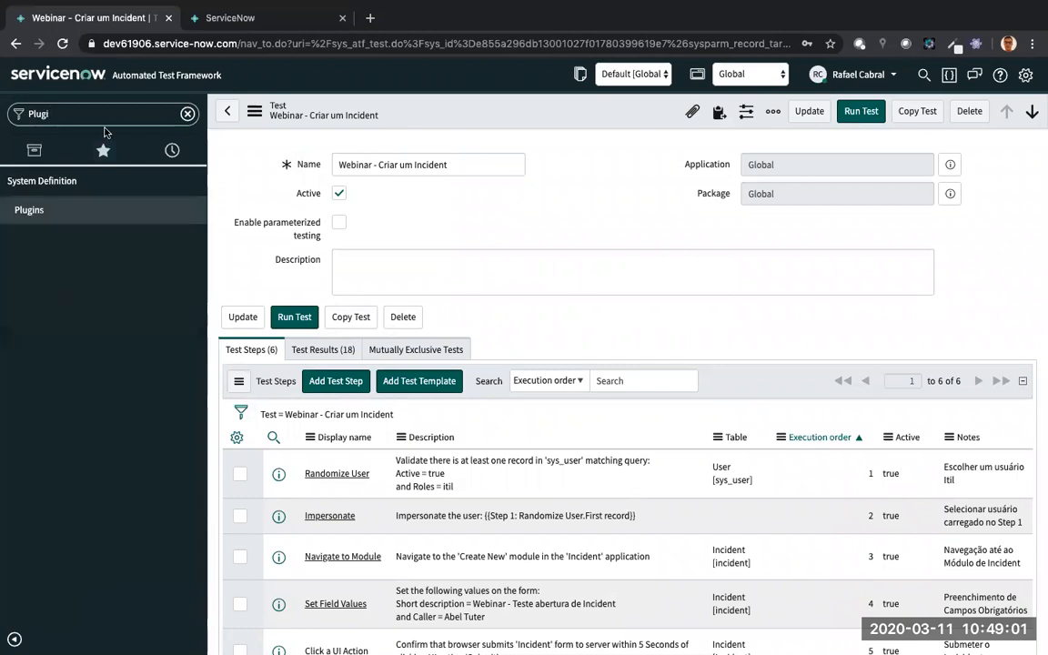
click(59, 212)
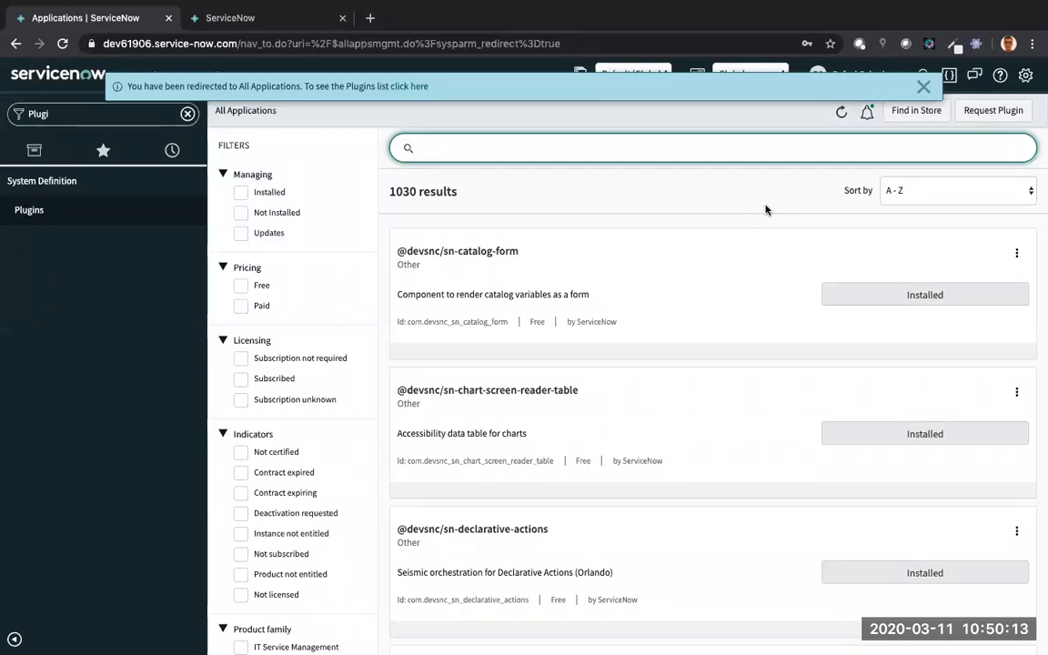
Clear the navigator filter and reopen the "Webinar - Criar um Incident" test from the tests list.
click(81, 119)
key(BackSpace)
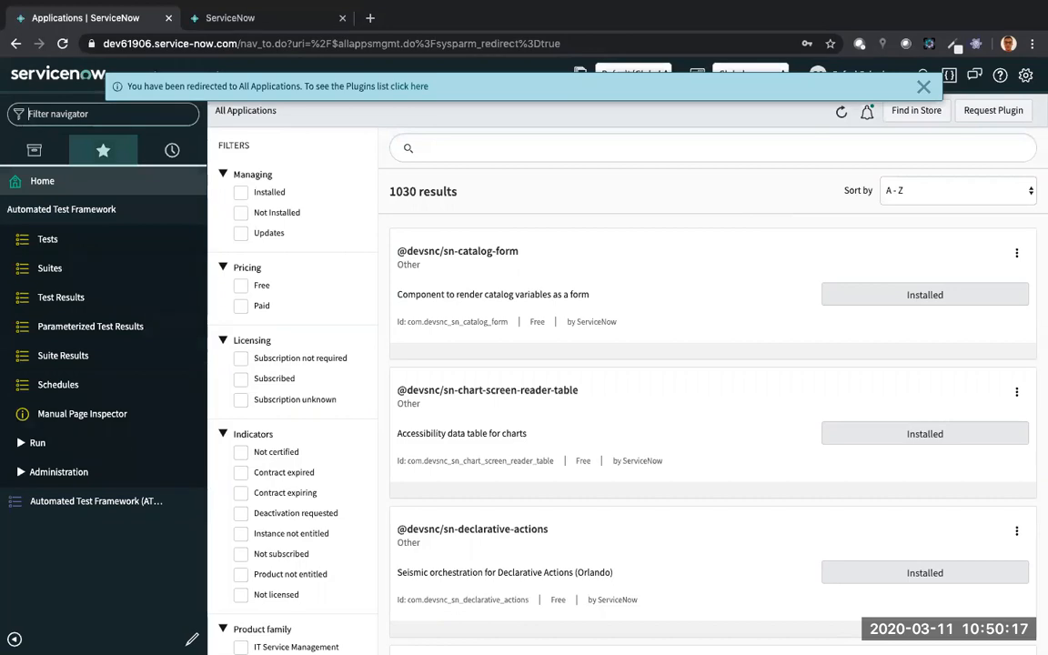
click(73, 249)
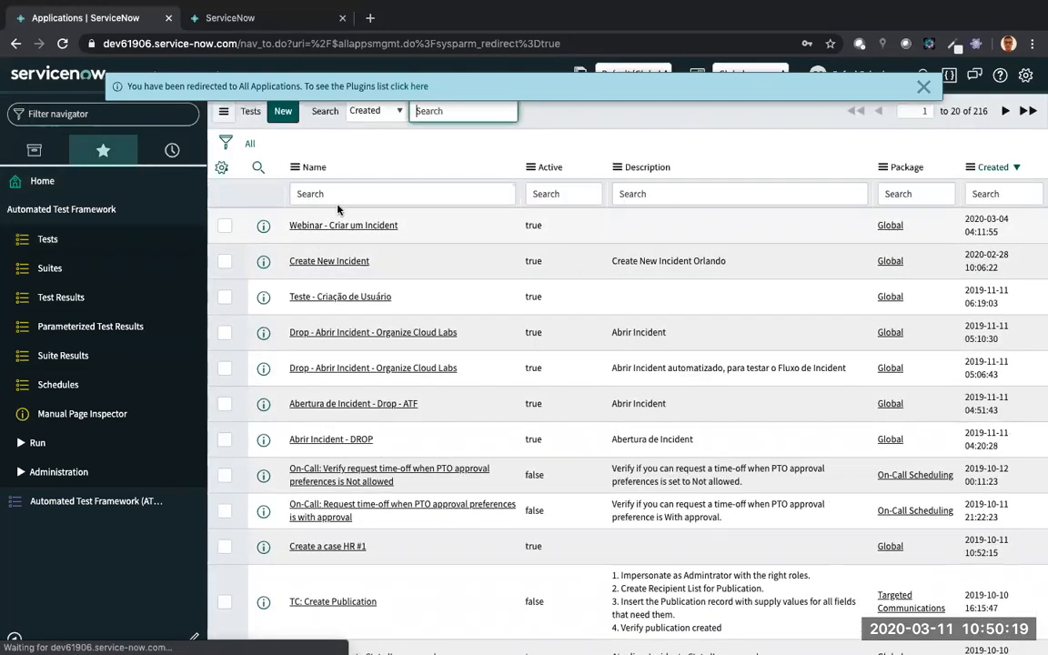
click(340, 228)
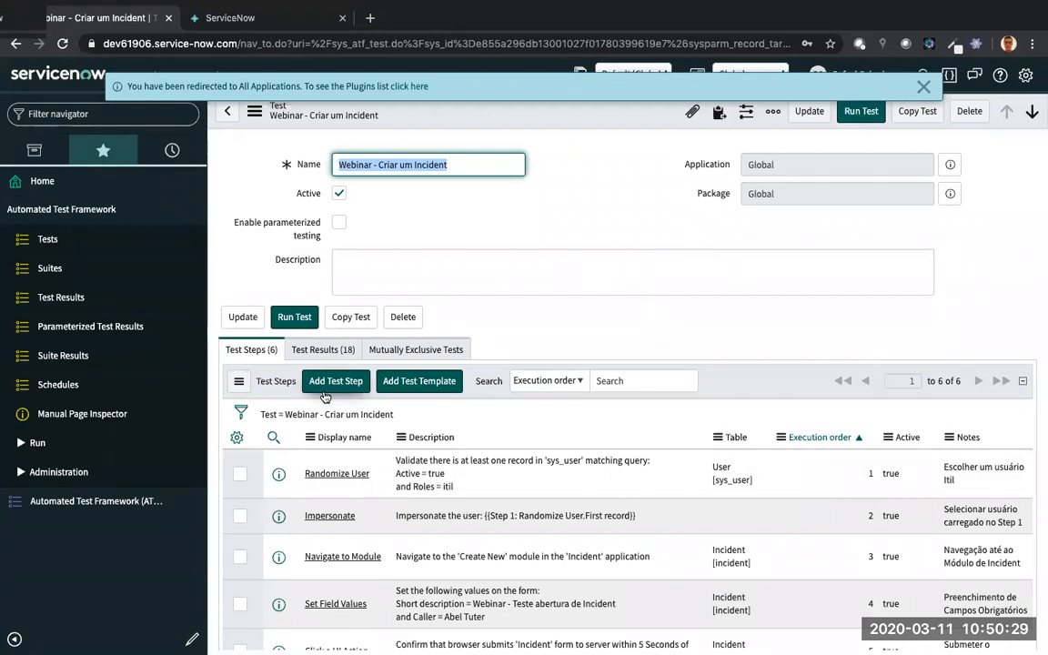
Review the "Webinar - Criar um Incident" test's steps, then open the Parameterized Test Results list.
scroll(498, 319, down, 3)
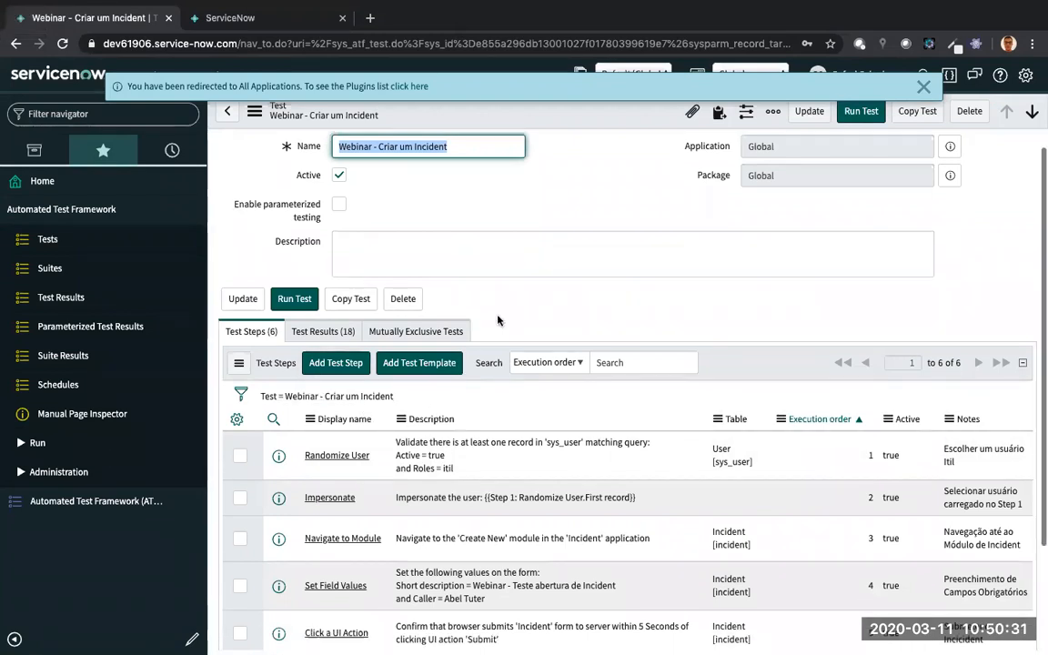
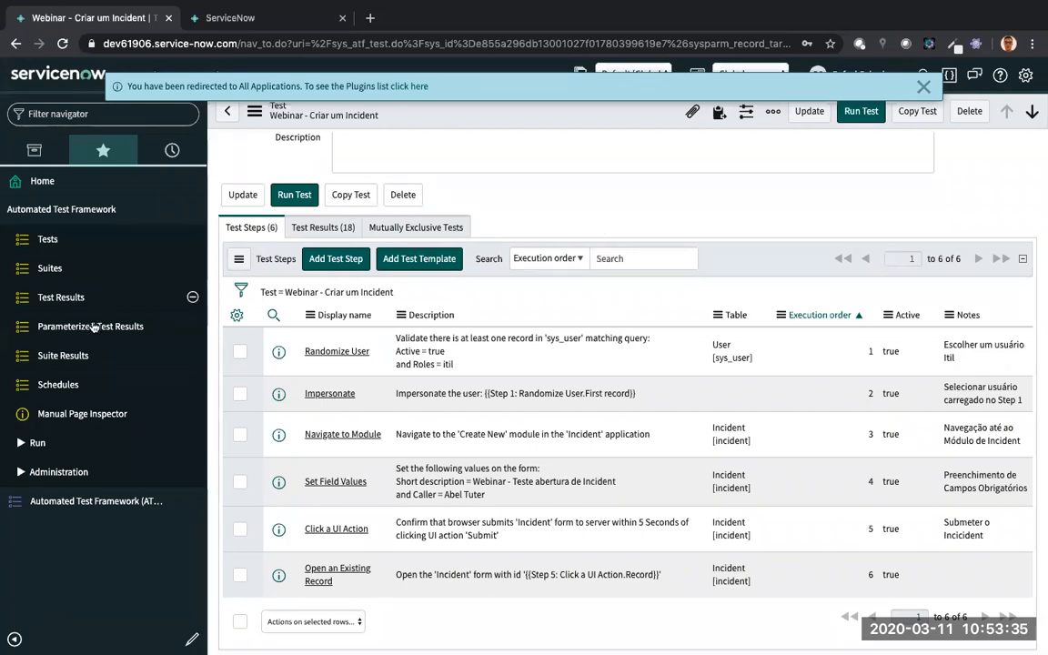
click(158, 318)
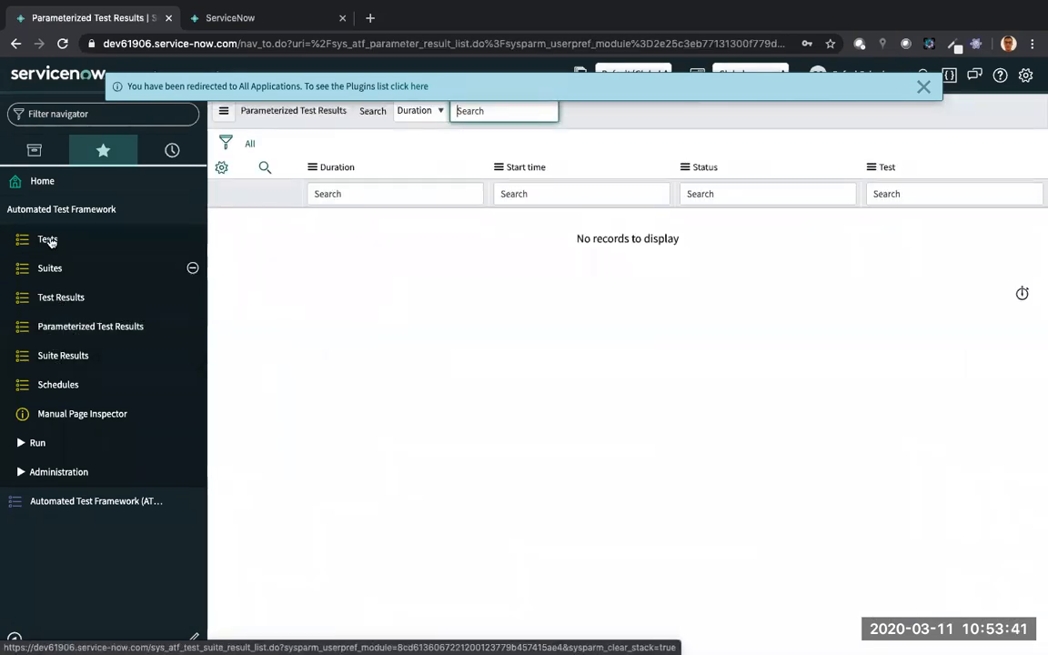
Open the "Atualizar ativo #7 -Deletar registro" test from the tests list and review its test steps.
click(77, 253)
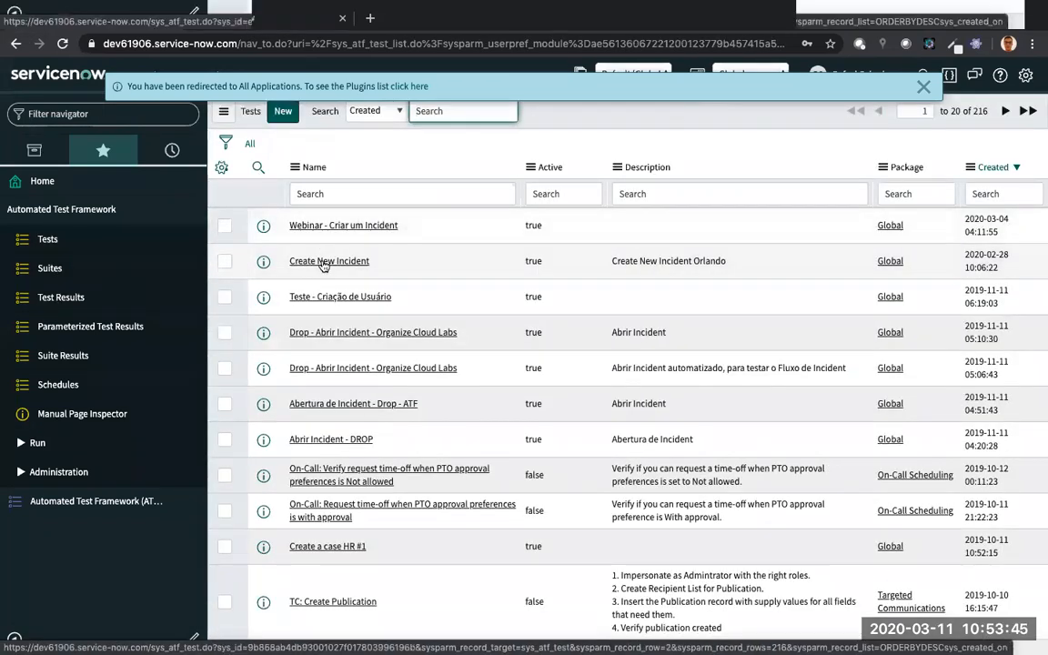
scroll(461, 329, down, 5)
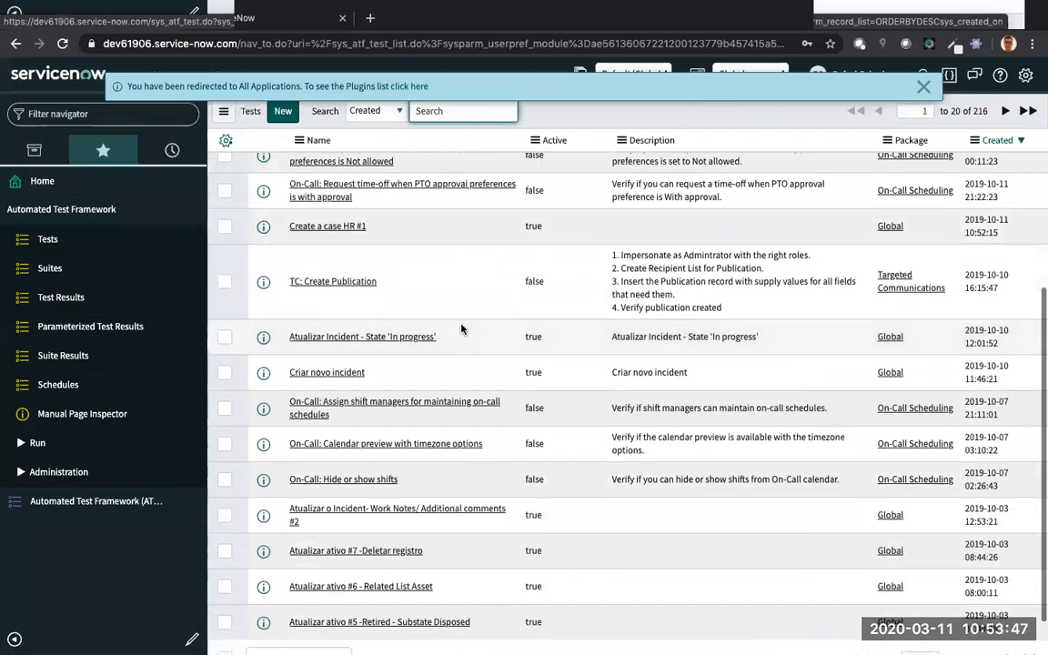
scroll(461, 329, down, 2)
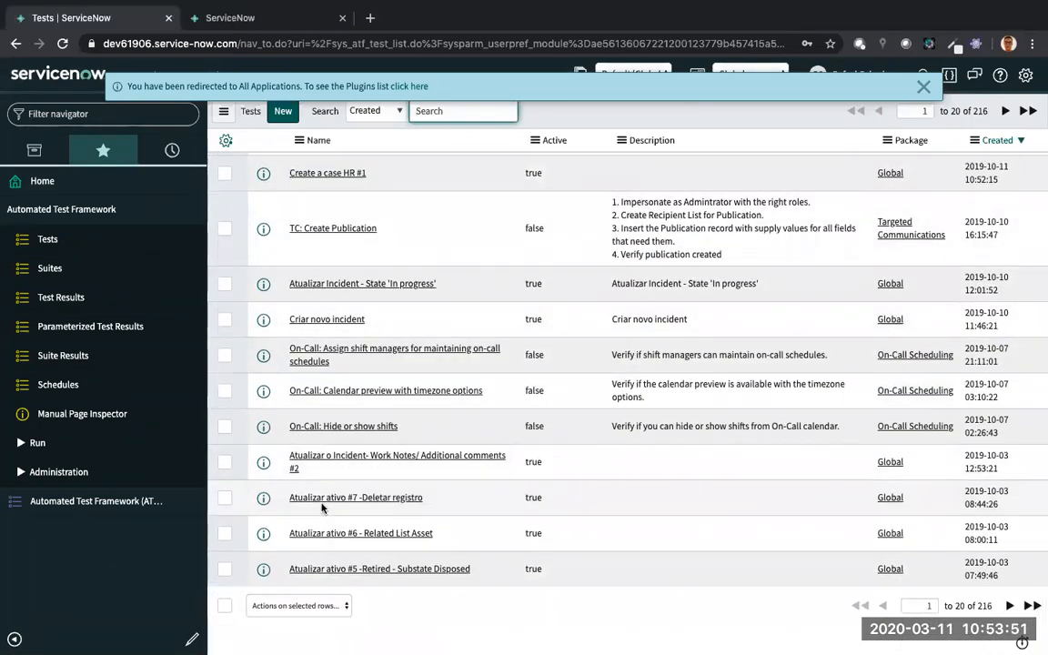
click(319, 500)
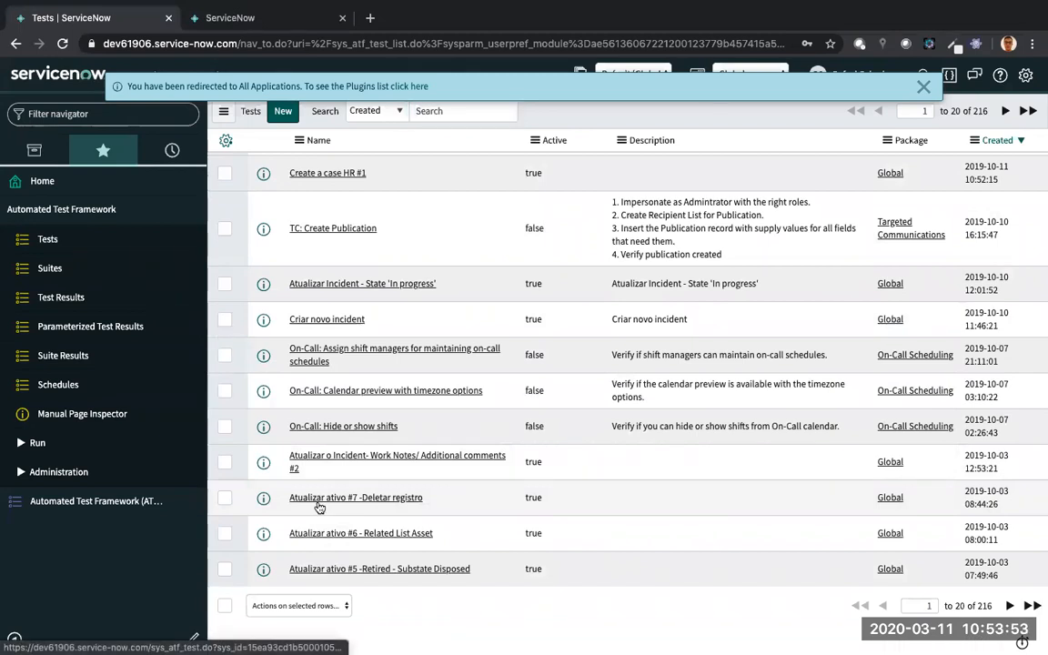
scroll(301, 382, down, 2)
scroll(309, 382, down, 3)
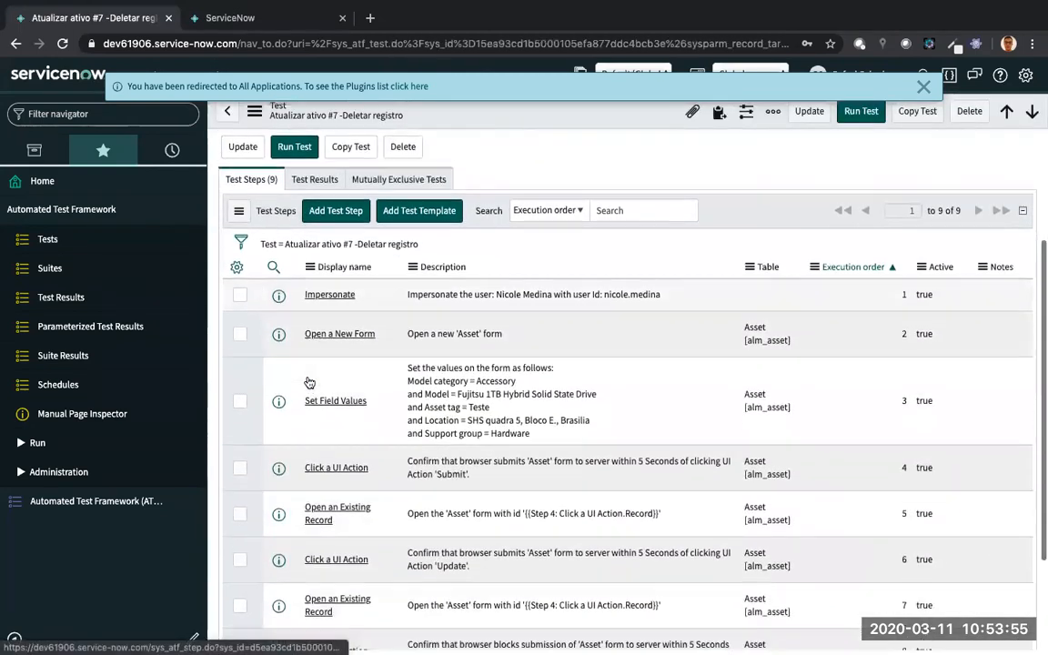
scroll(336, 410, down, 2)
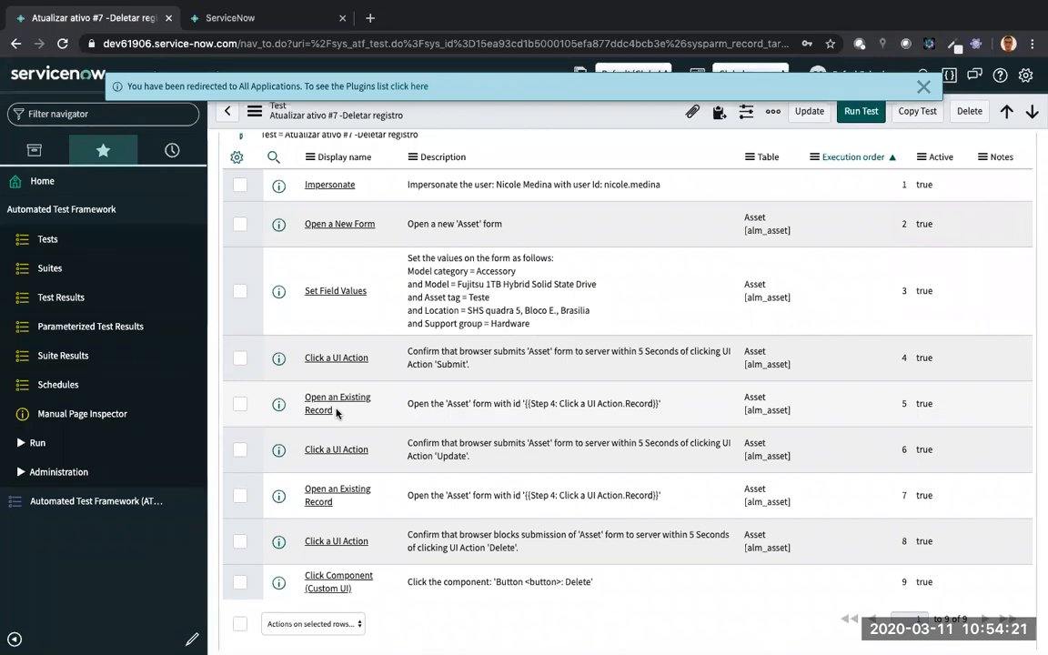
Reopen the "Webinar - Criar um Incident" test from the tests list and dismiss the plugins redirect notice.
click(77, 241)
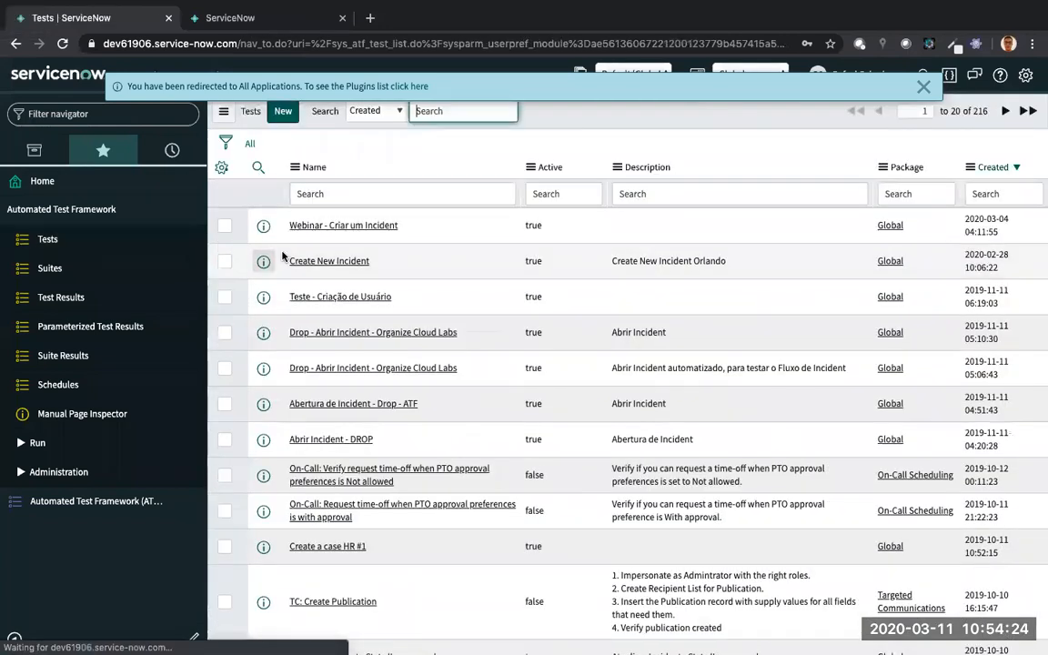
click(341, 225)
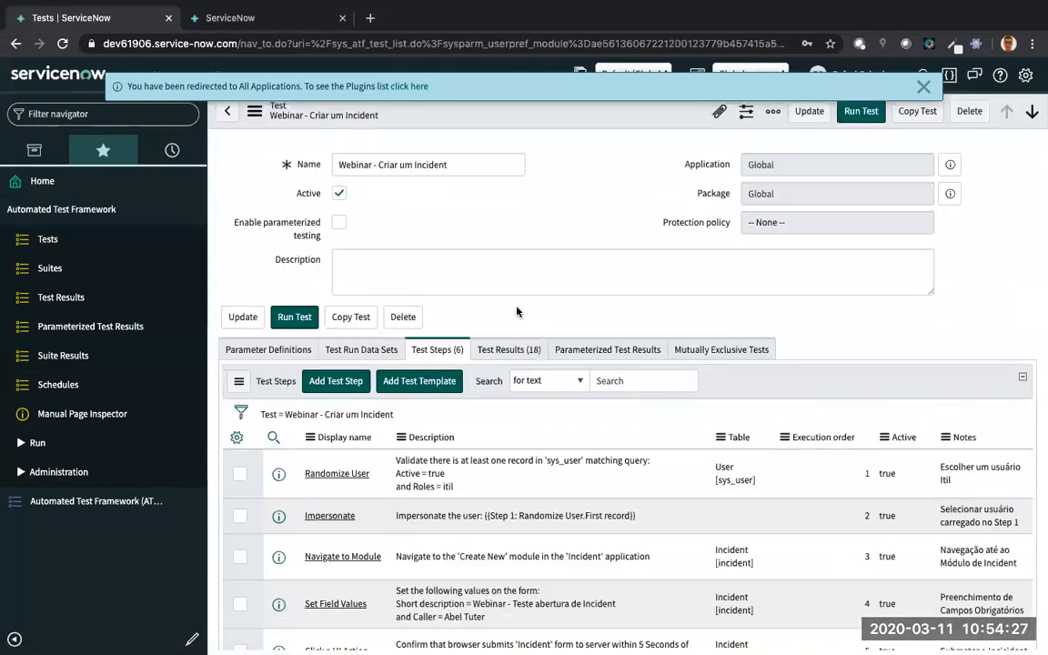
scroll(517, 310, down, 1)
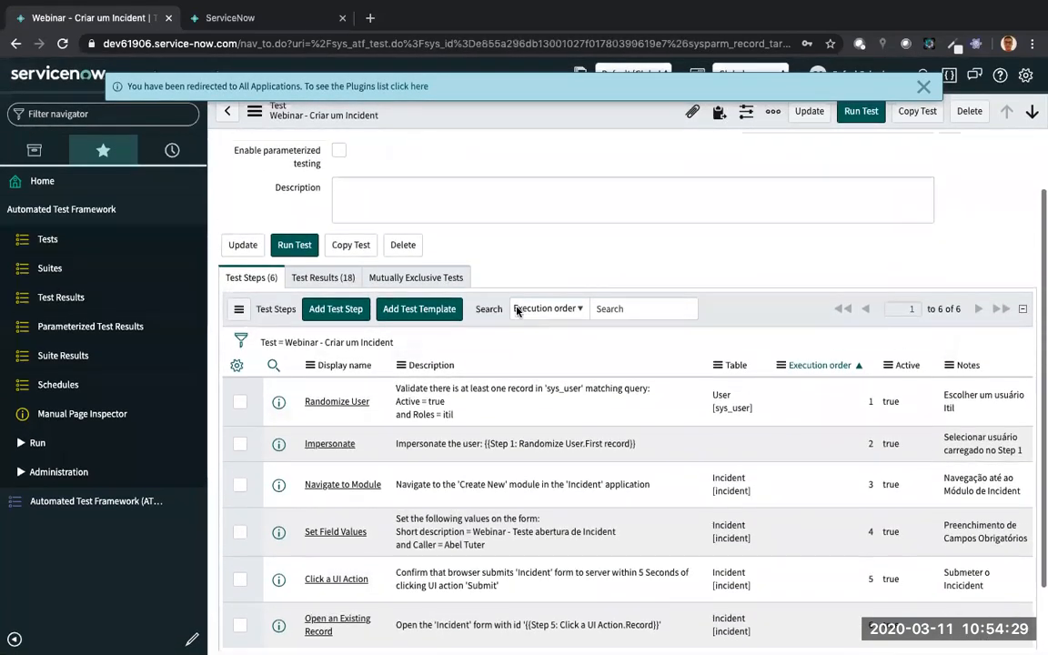
scroll(516, 310, up, 1)
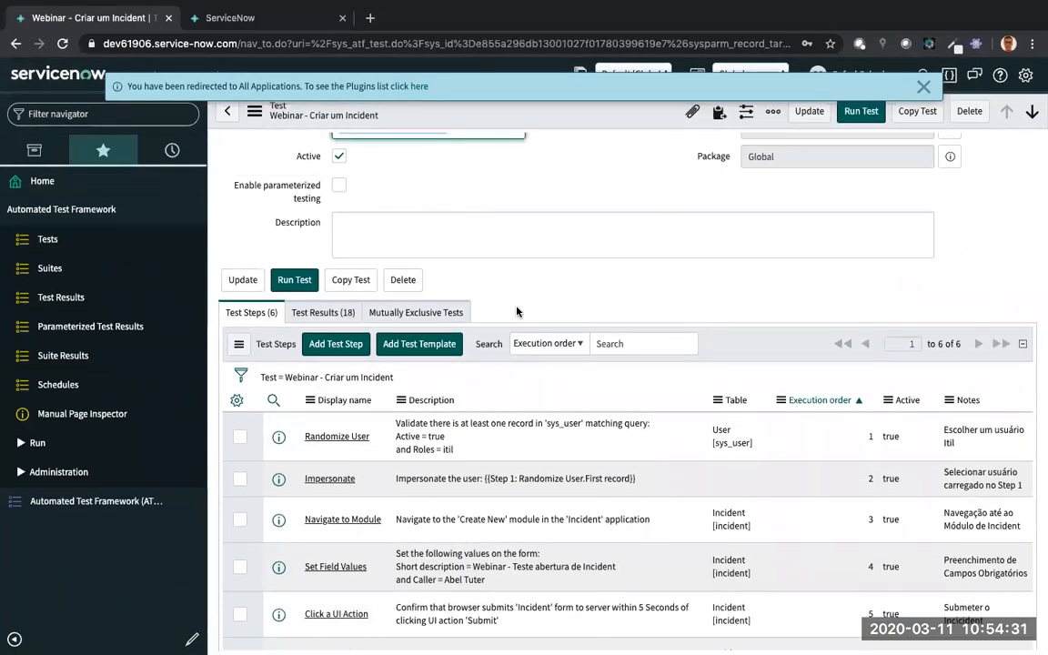
scroll(517, 310, up, 1)
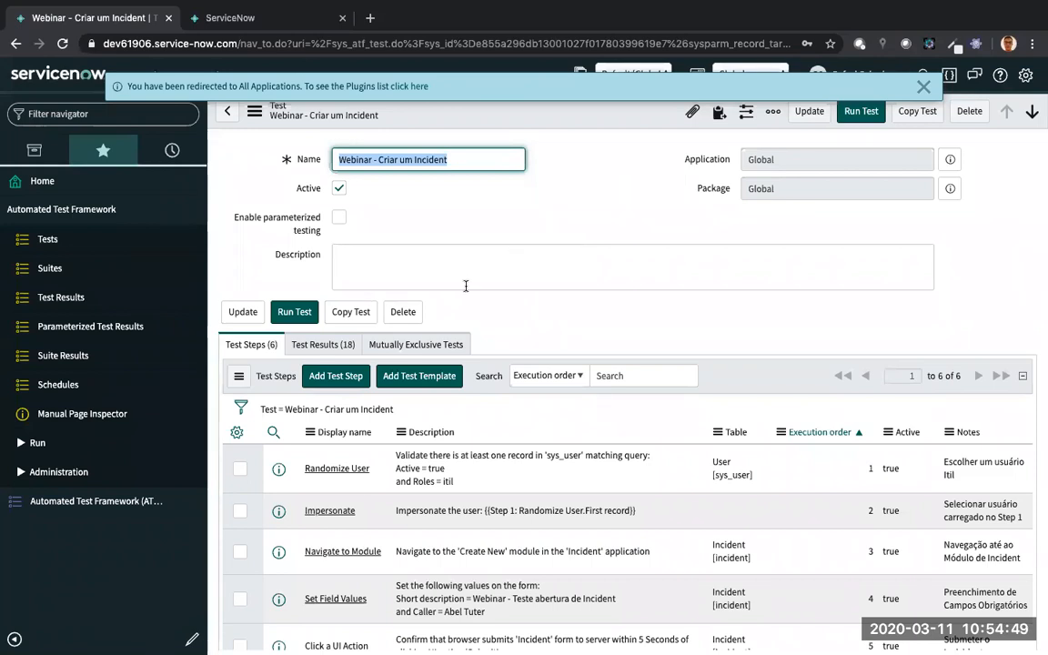
scroll(466, 285, up, 1)
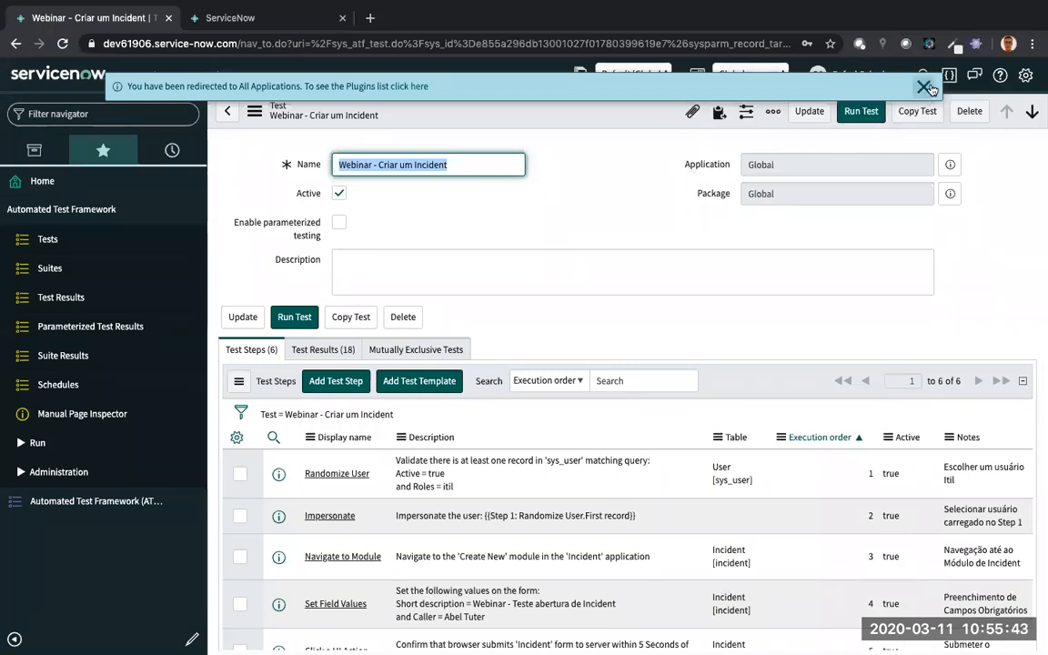
click(839, 82)
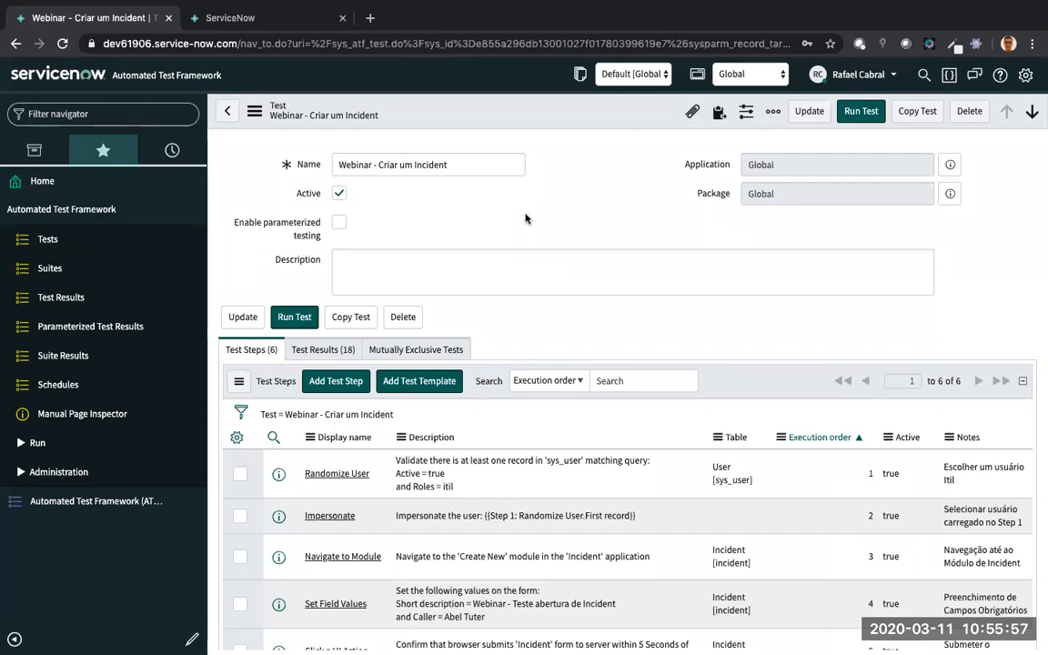
Switch to the Microsoft PowerPoint slide show and advance it to the "Dúvidas?" slide.
key(super+Tab)
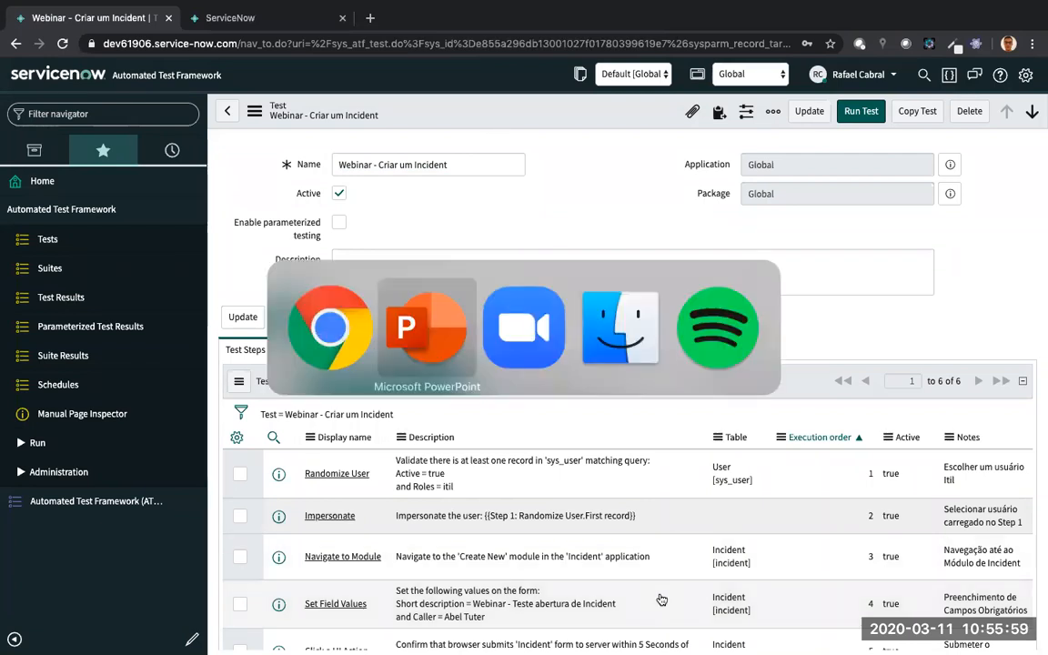
key(Right)
key(Right)
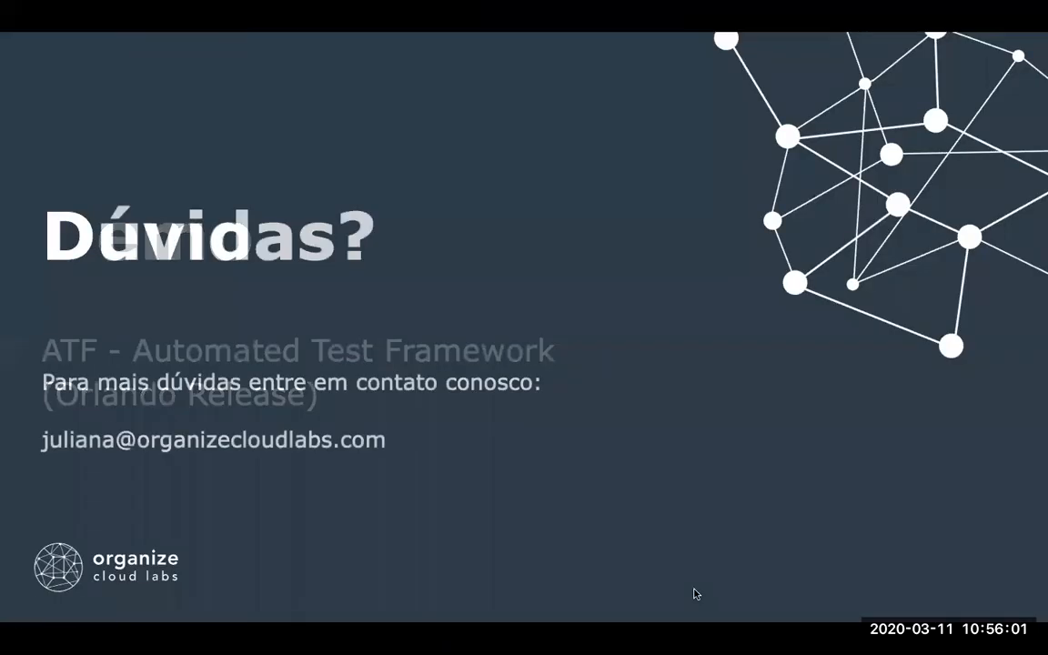